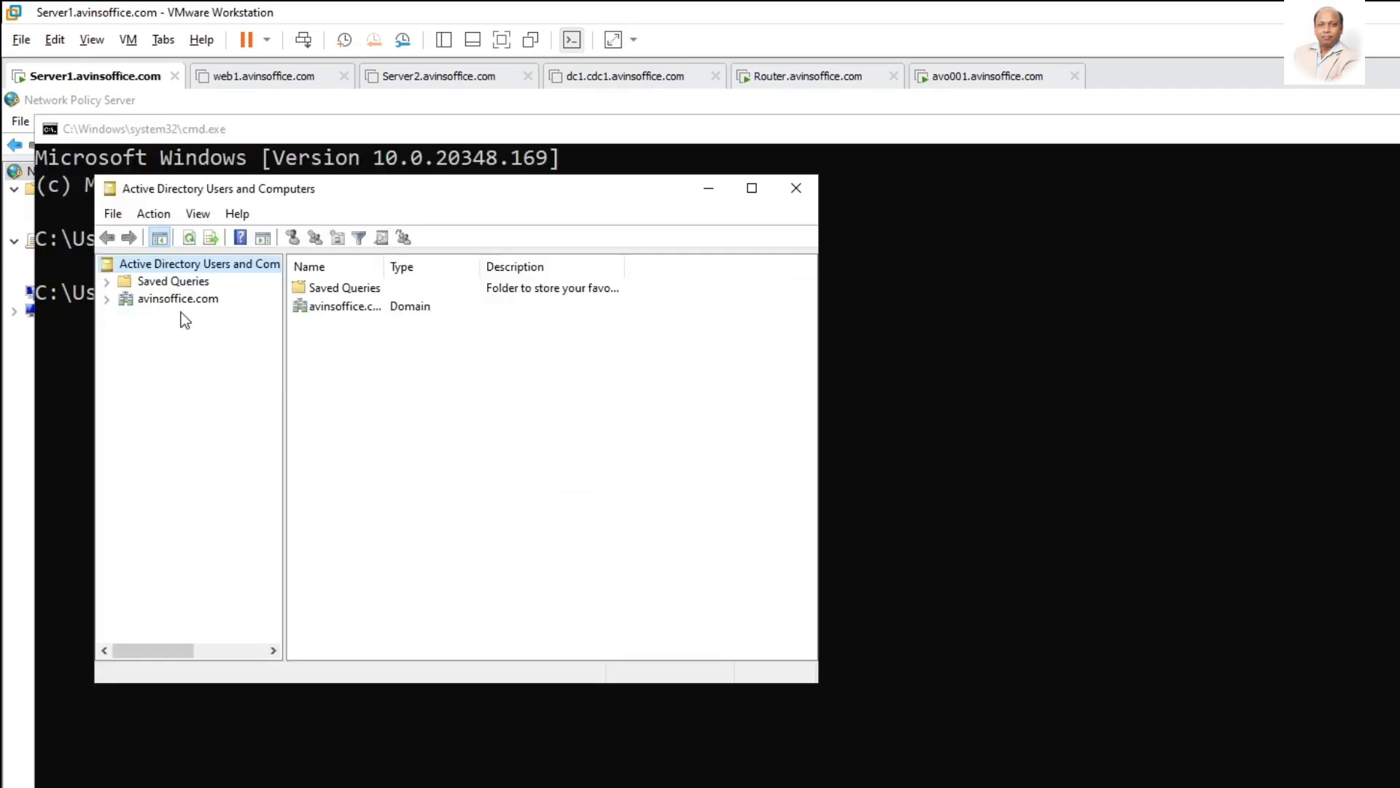
# - Create a global security group named GS-Remote-VPN Users in the Server Admins organizational unit of avinsoffice.com
pyautogui.click(177, 298)
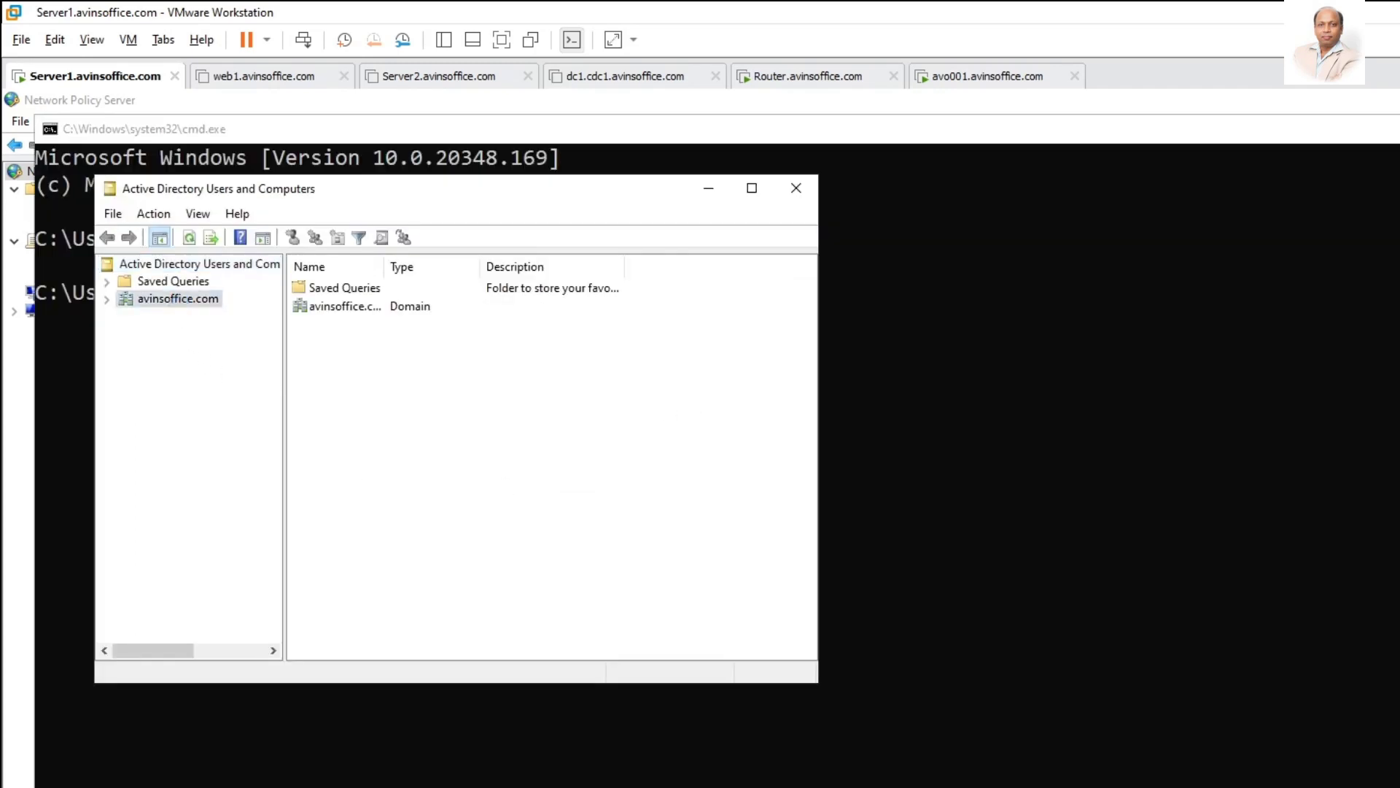
pyautogui.doubleClick(128, 302)
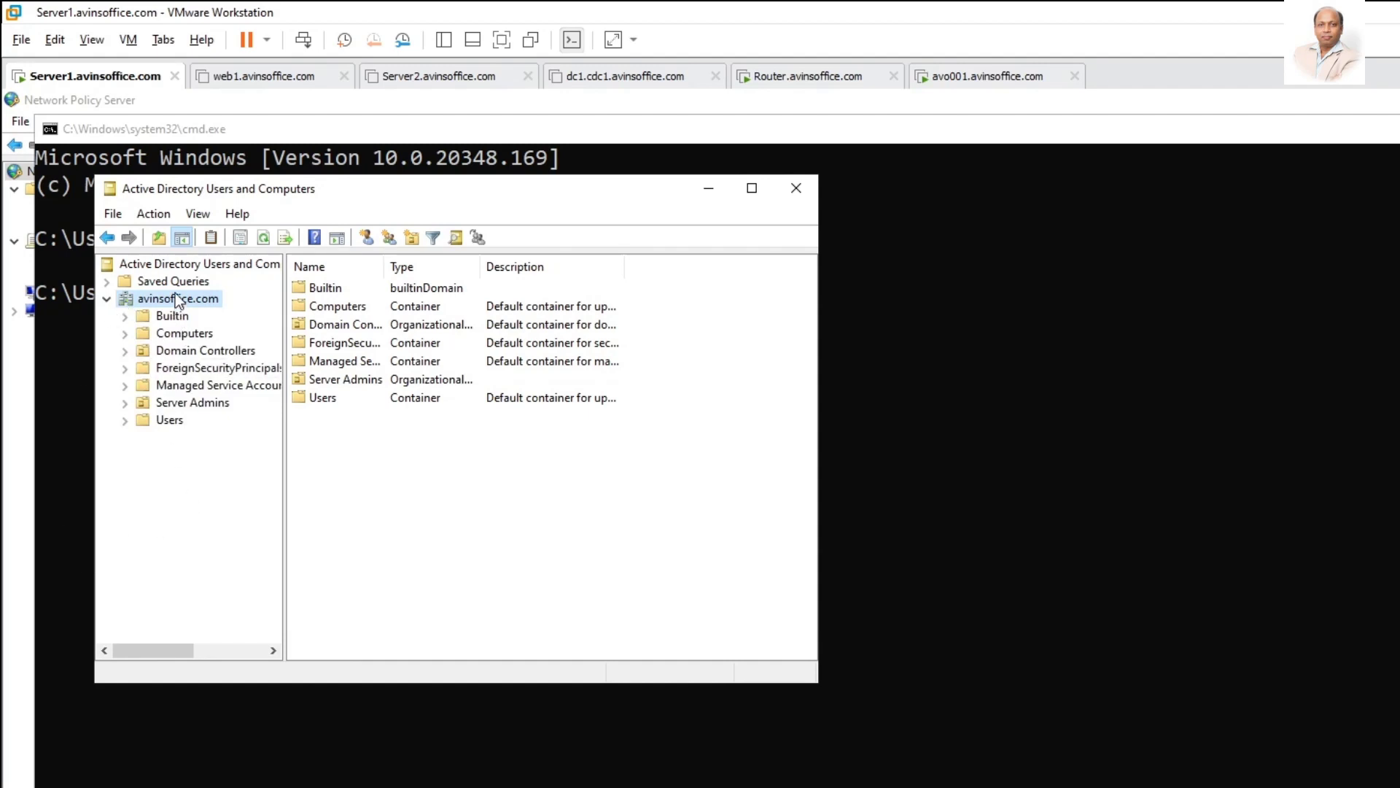
pyautogui.click(198, 406)
pyautogui.rightClick(197, 404)
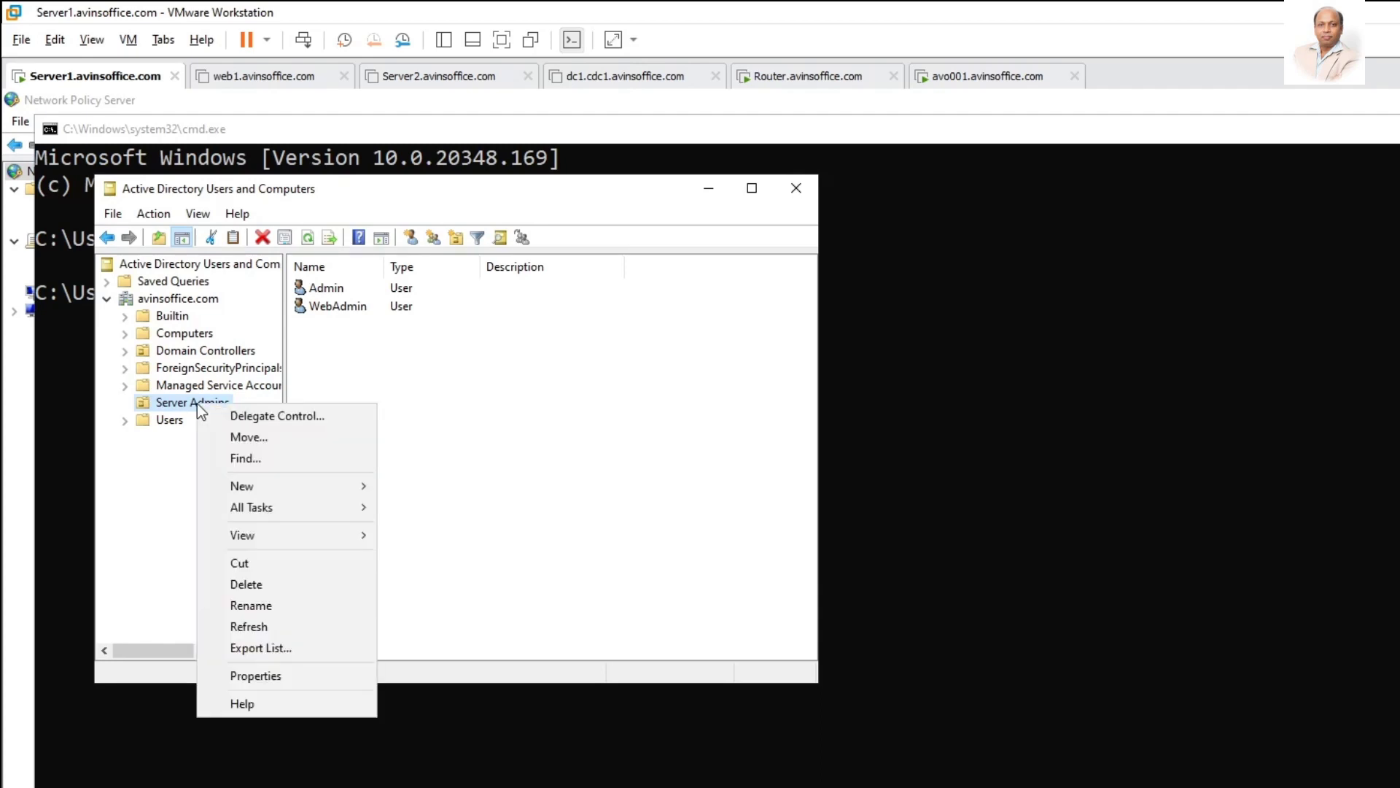
pyautogui.moveTo(273, 484)
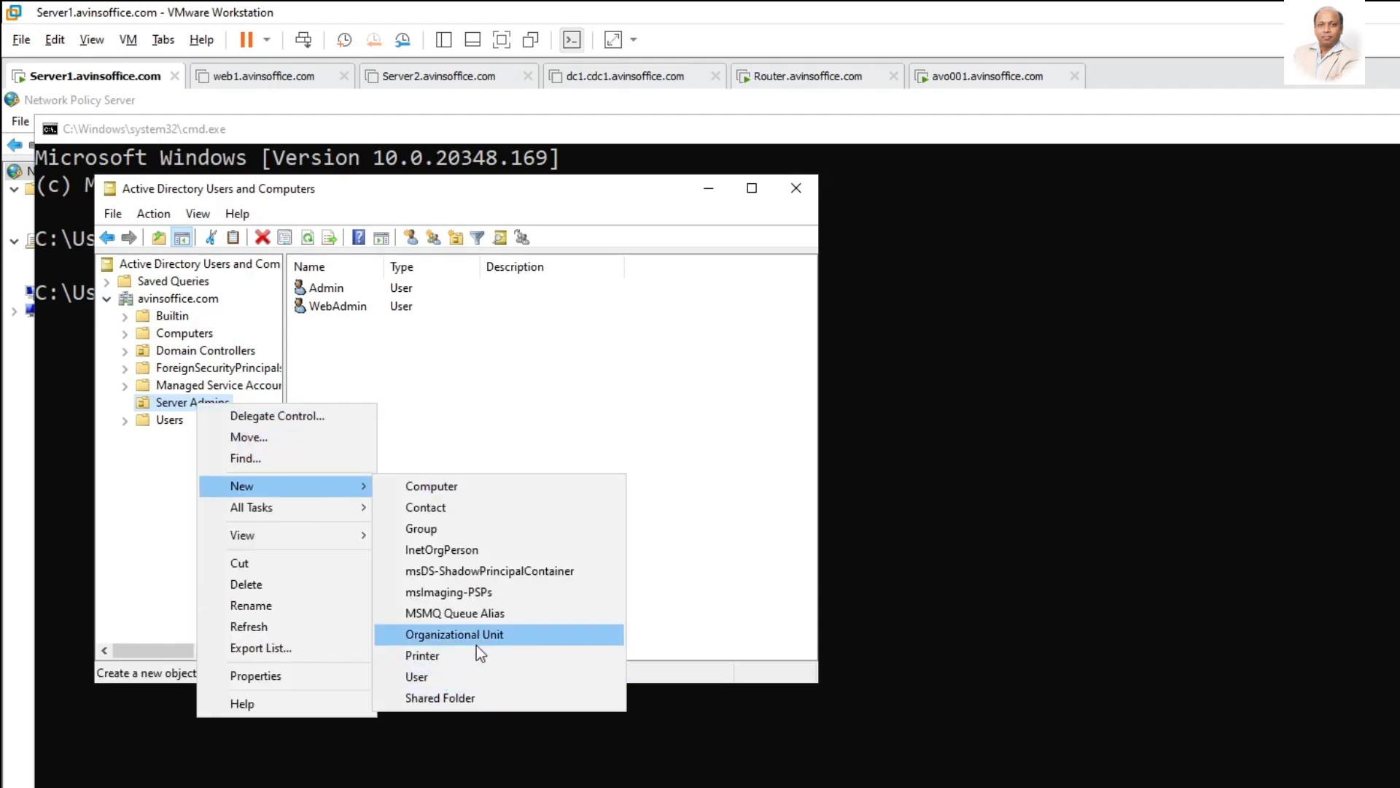
pyautogui.click(436, 528)
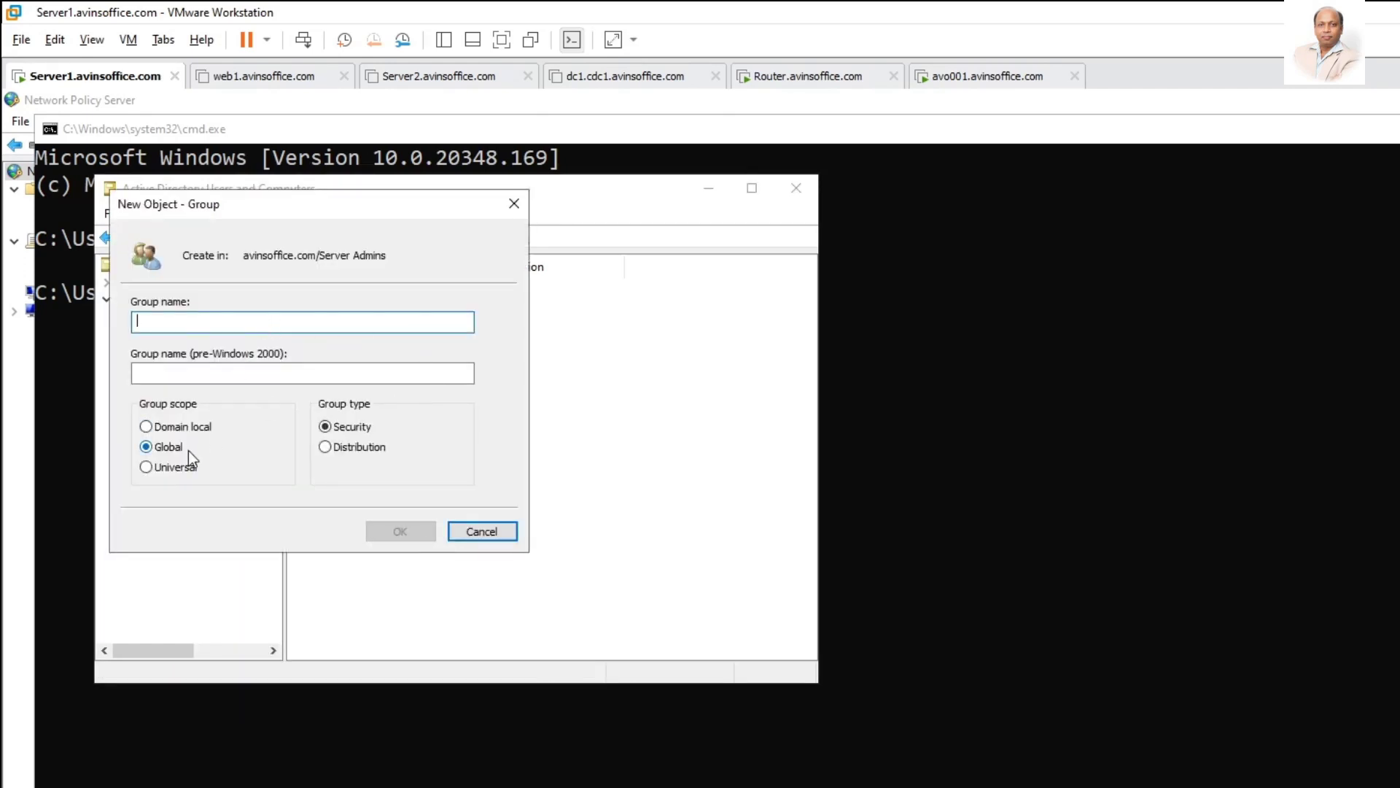
pyautogui.write('GS')
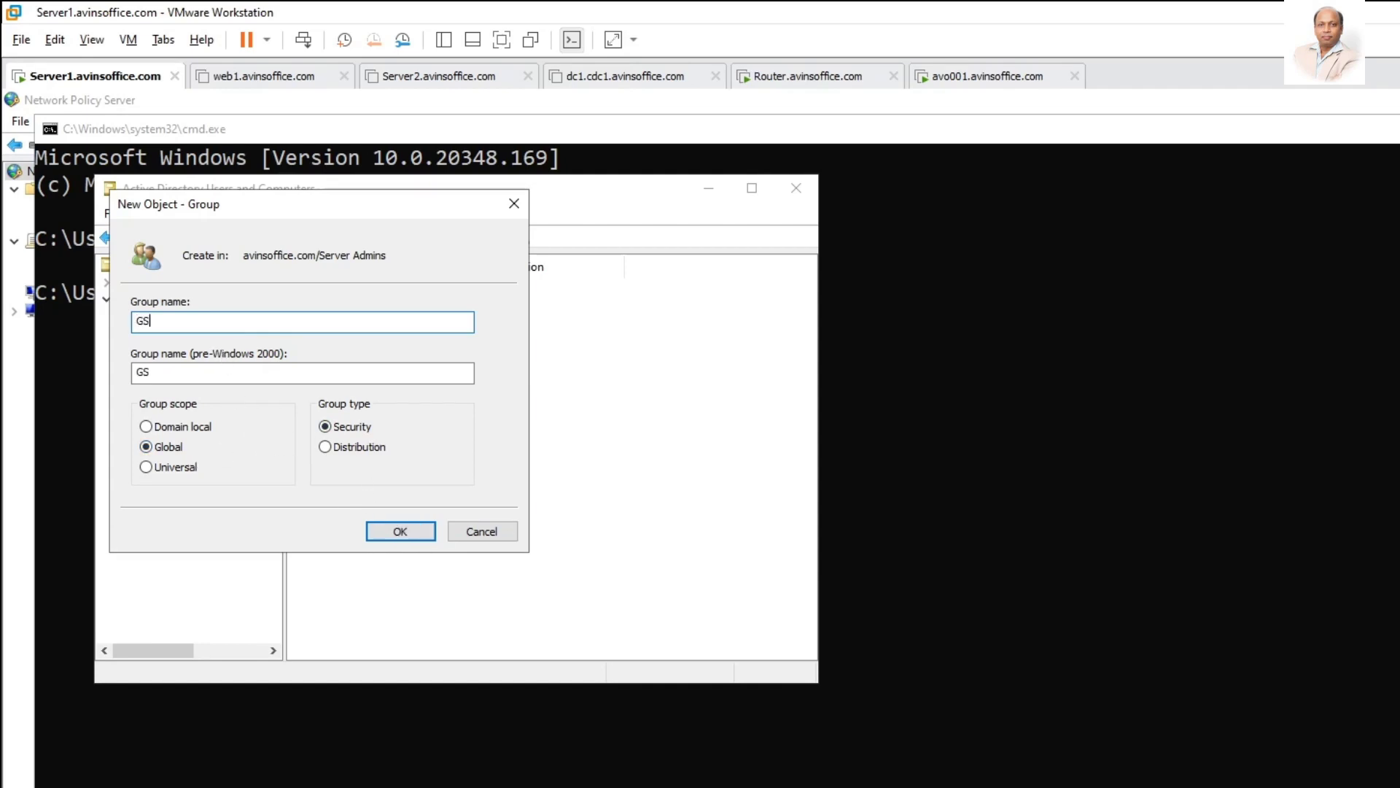
pyautogui.write('-Remote-VPN Users')
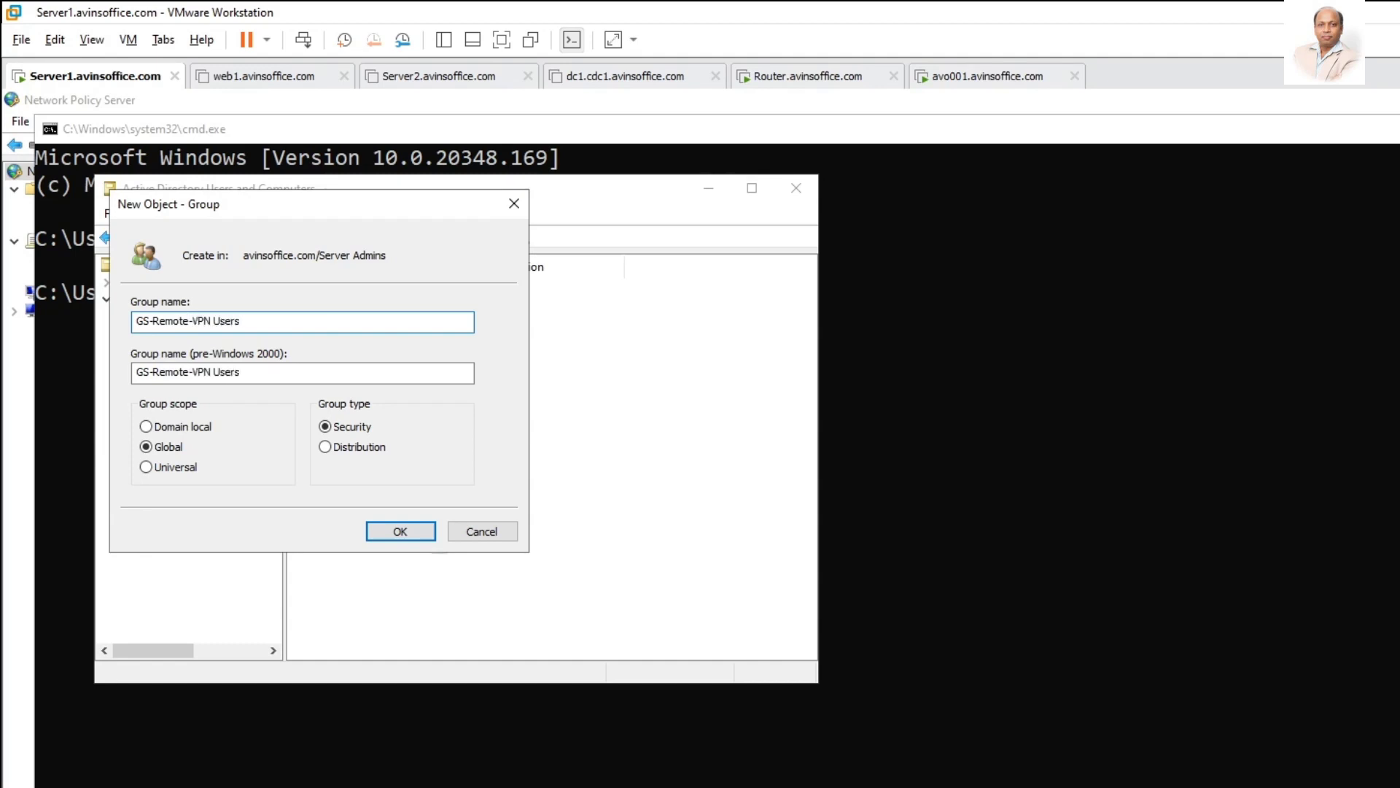
pyautogui.click(402, 532)
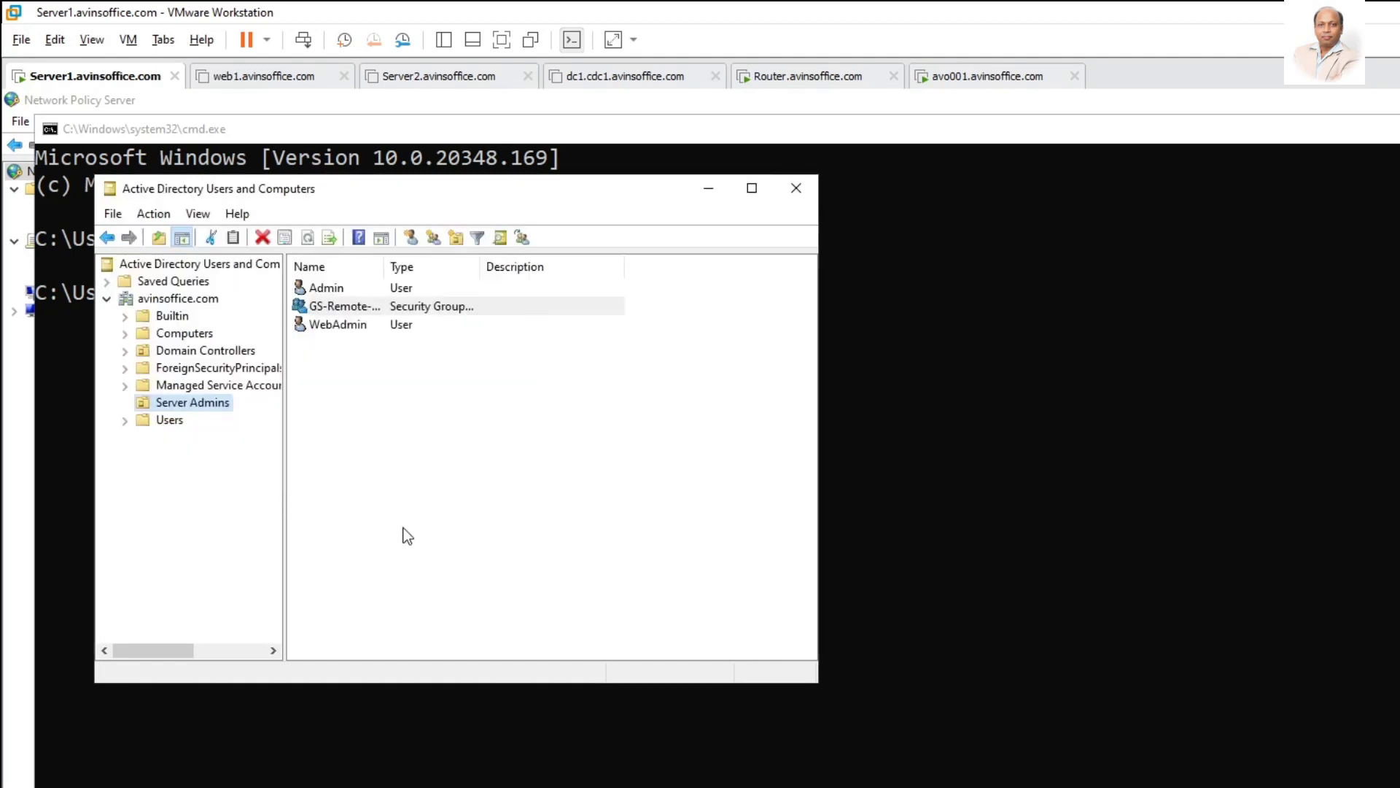
# - Add the Admin user account as a member of the GS-Remote-VPN Users group and save the group's properties
pyautogui.doubleClick(337, 305)
pyautogui.click(343, 244)
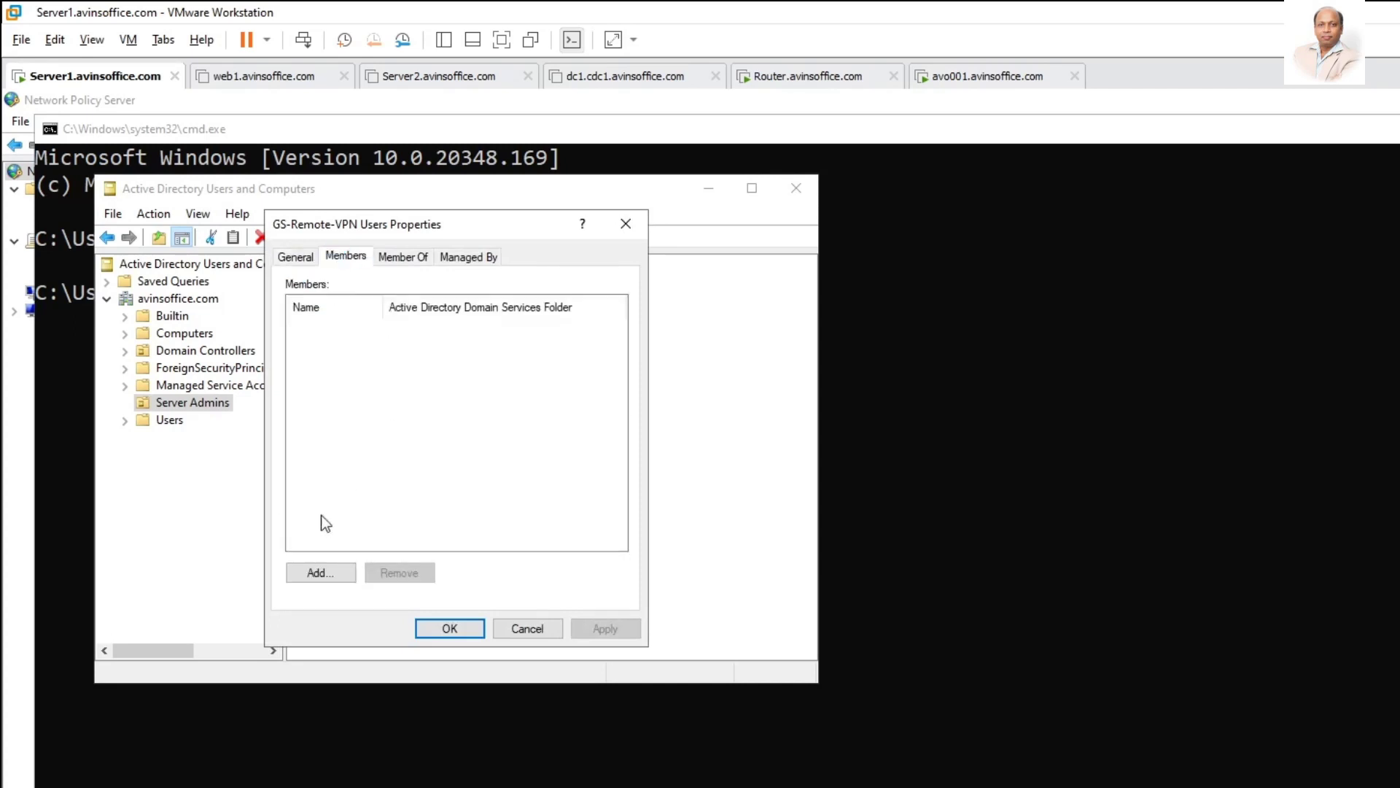
pyautogui.click(321, 572)
pyautogui.write('ad')
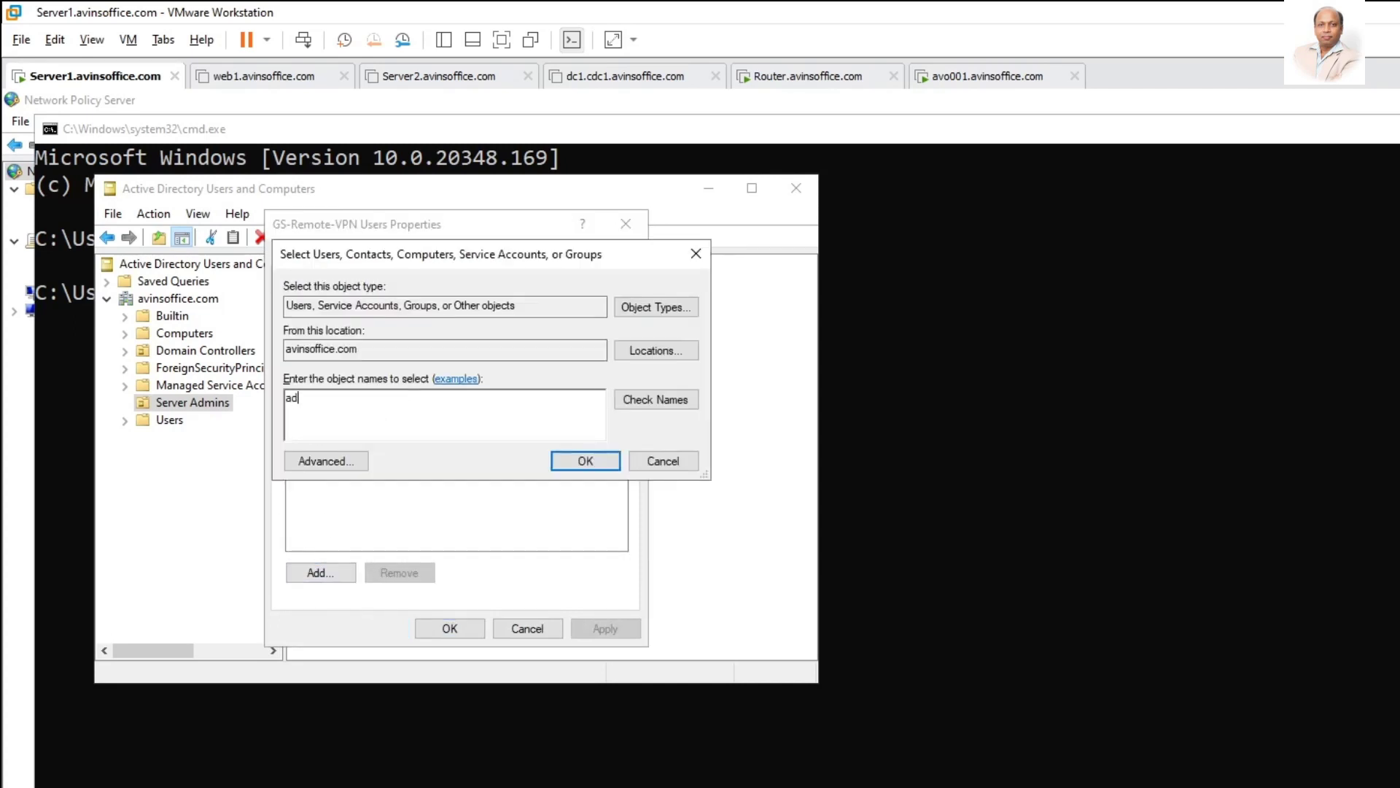
pyautogui.write('min')
pyautogui.click(646, 400)
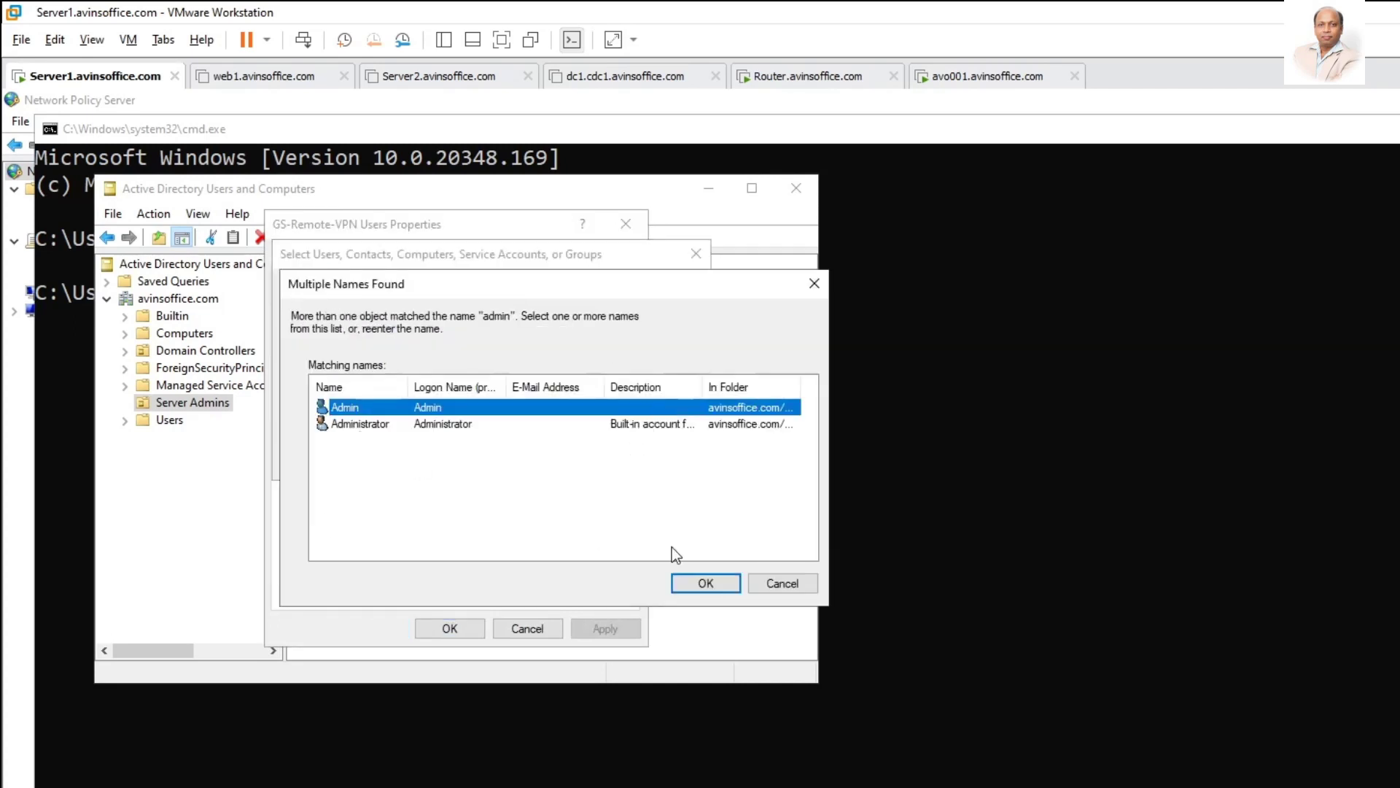
pyautogui.click(705, 583)
pyautogui.press('Return')
pyautogui.click(466, 629)
pyautogui.click(458, 595)
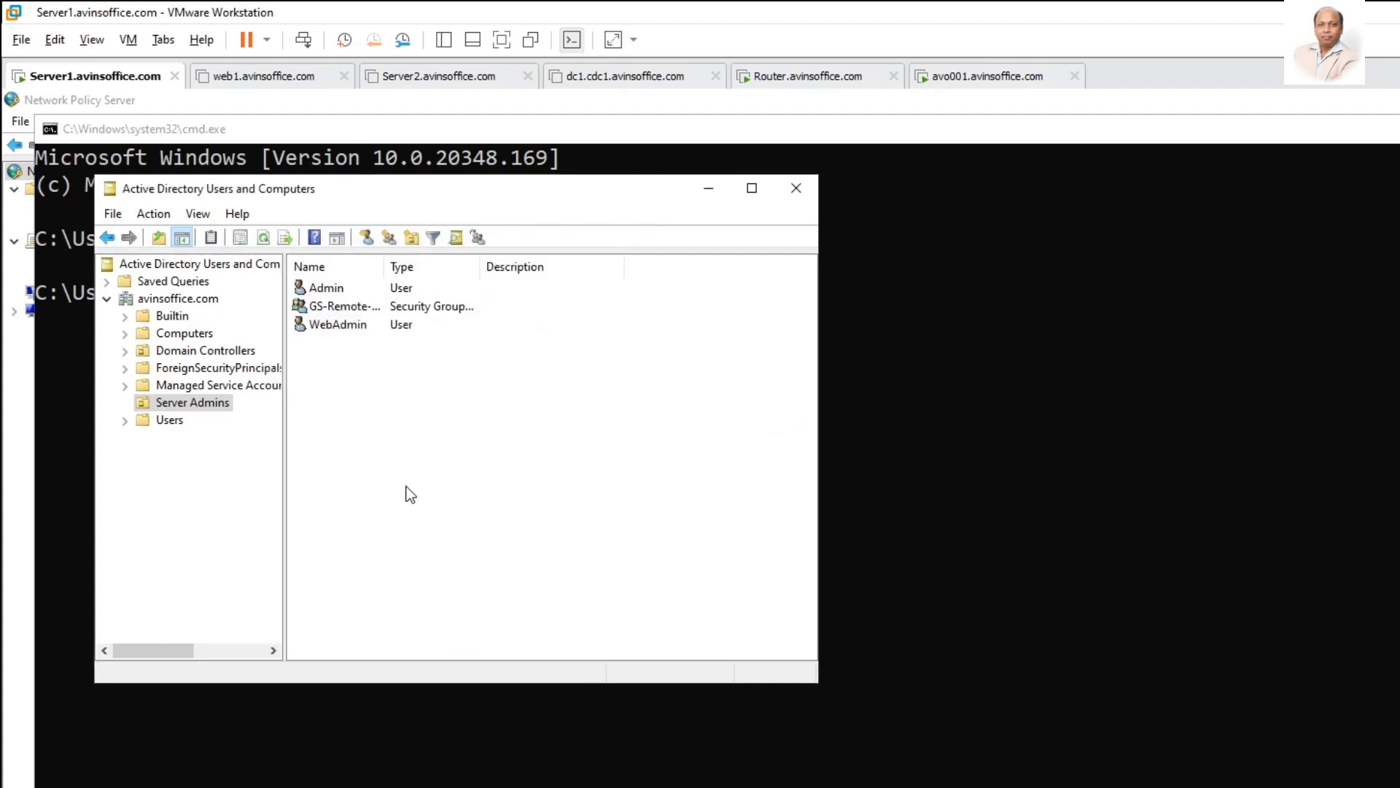
# - Widen the Name and Type columns of the Server Admins object list to fit their contents
pyautogui.click(357, 309)
pyautogui.doubleClick(384, 261)
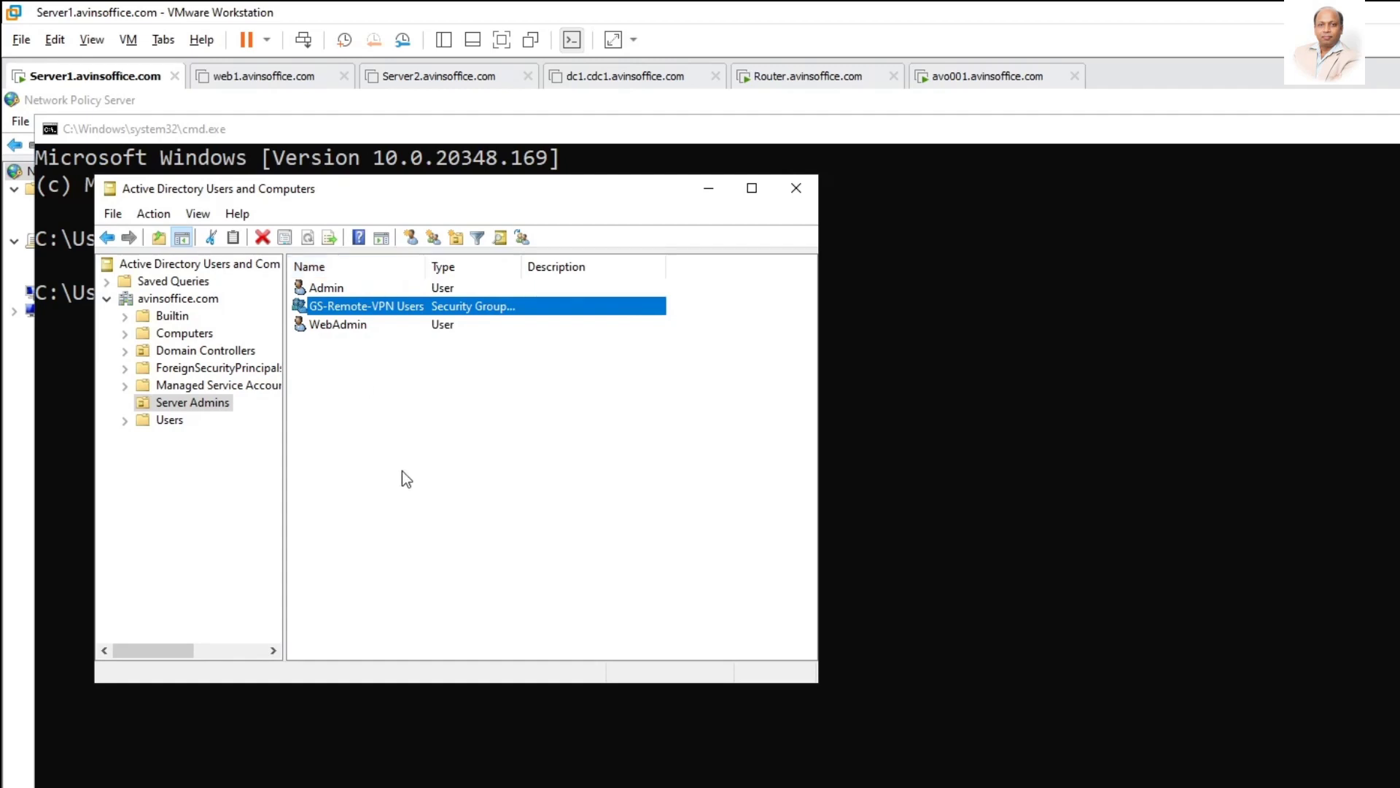
pyautogui.click(406, 479)
pyautogui.doubleClick(525, 264)
# - Make the GS-Remote-VPN Users group a member of the Domain Admins group
pyautogui.doubleClick(422, 306)
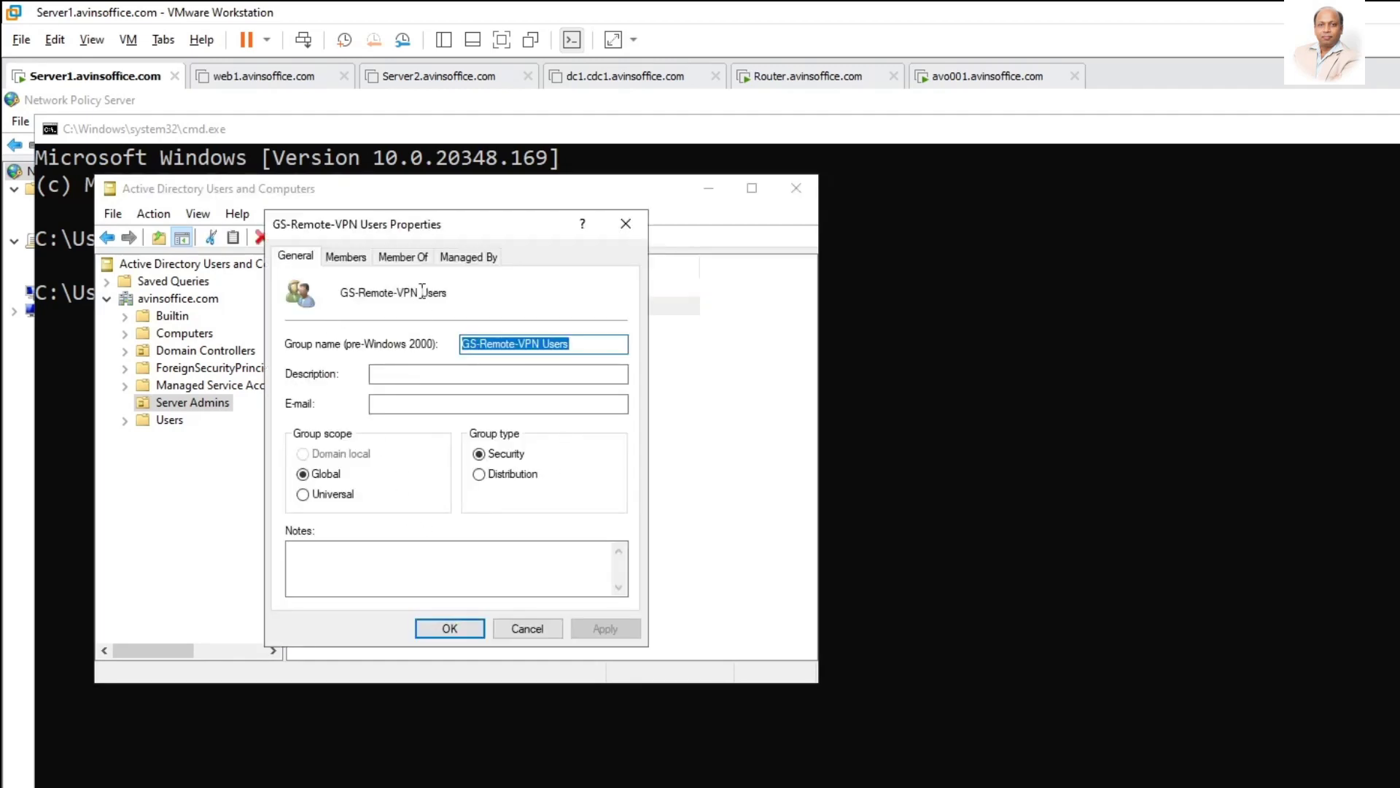
pyautogui.click(419, 258)
pyautogui.click(321, 489)
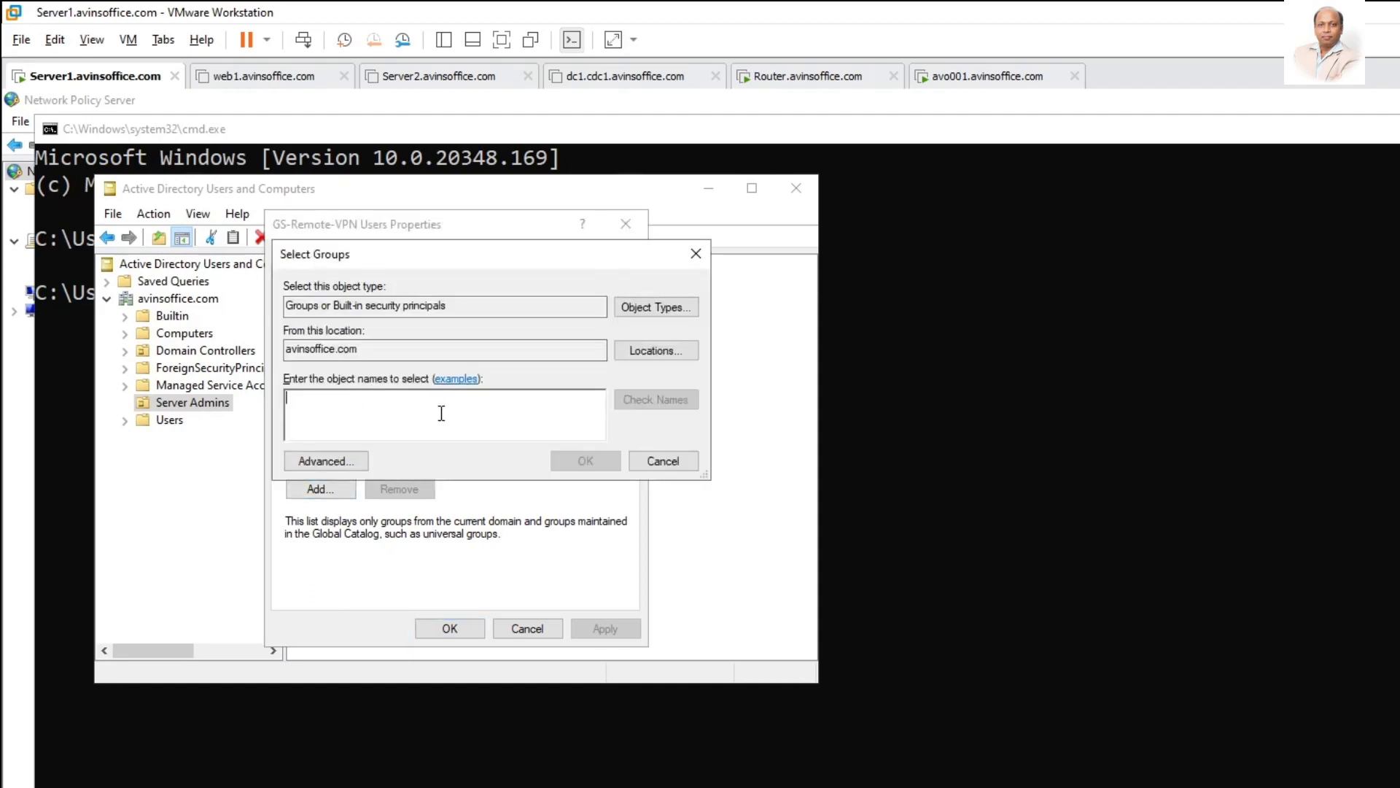
pyautogui.write('domain admins')
pyautogui.press('Return')
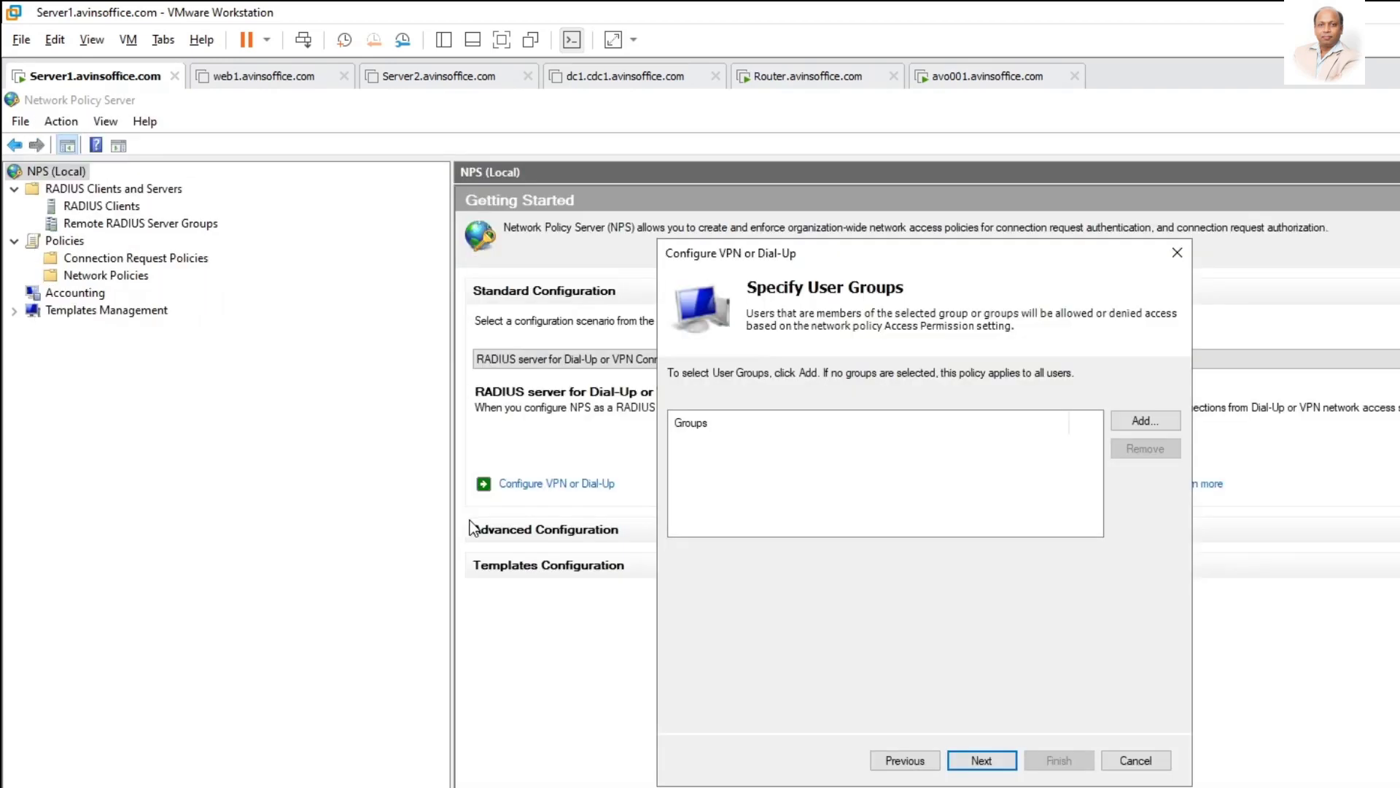
# - Add the Domain Admins and GS-Remote-VPN Users groups as the user groups of the VPN configuration and continue to the IP filters
pyautogui.click(1149, 420)
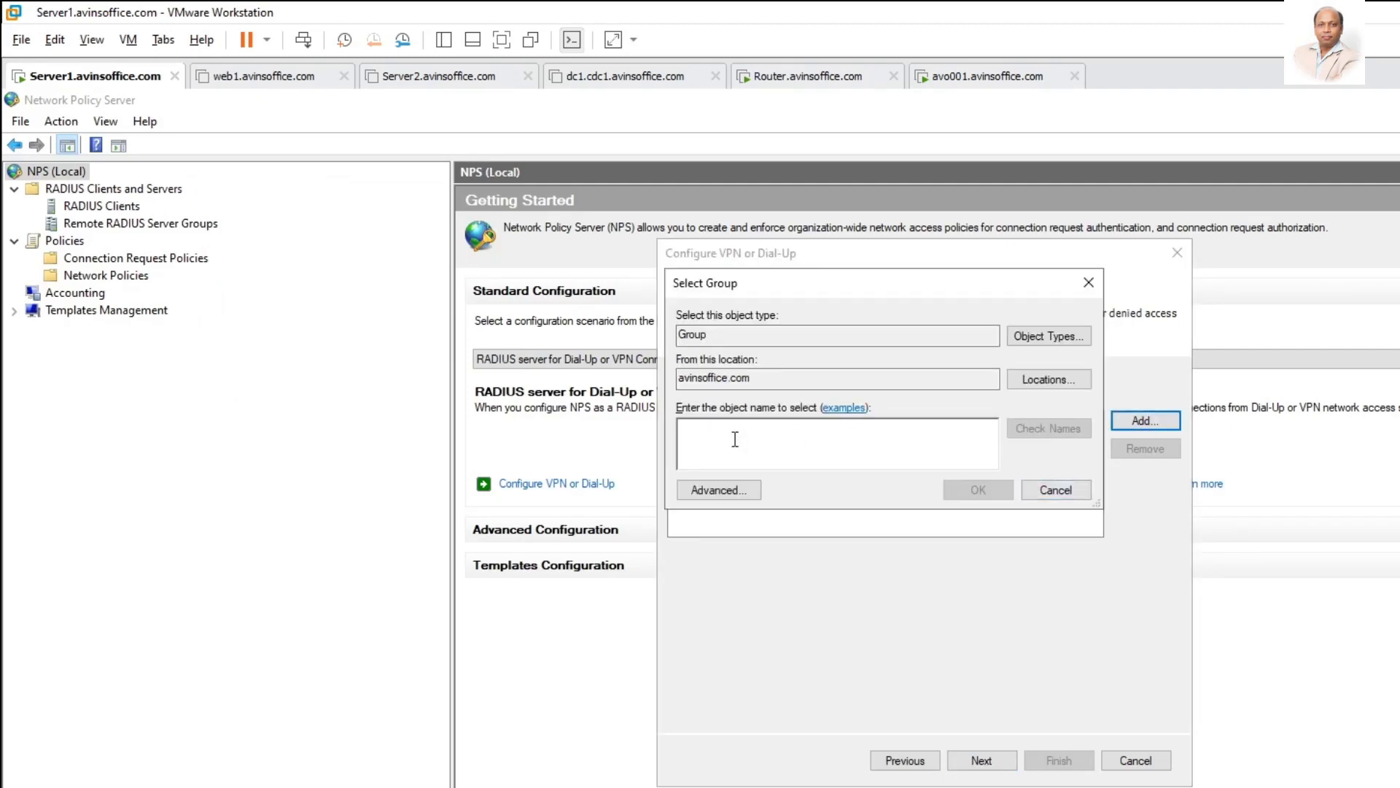
pyautogui.write('domain admin')
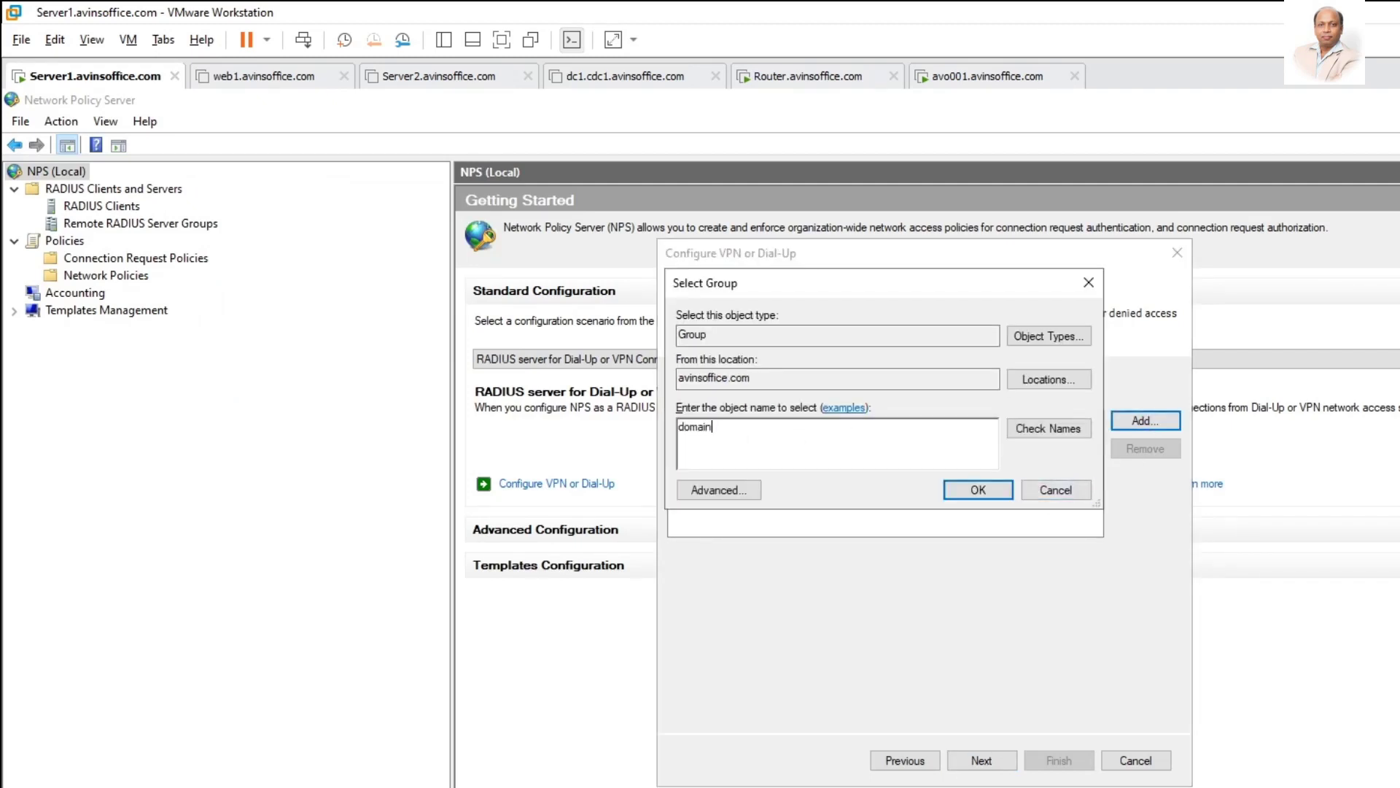
pyautogui.click(1059, 428)
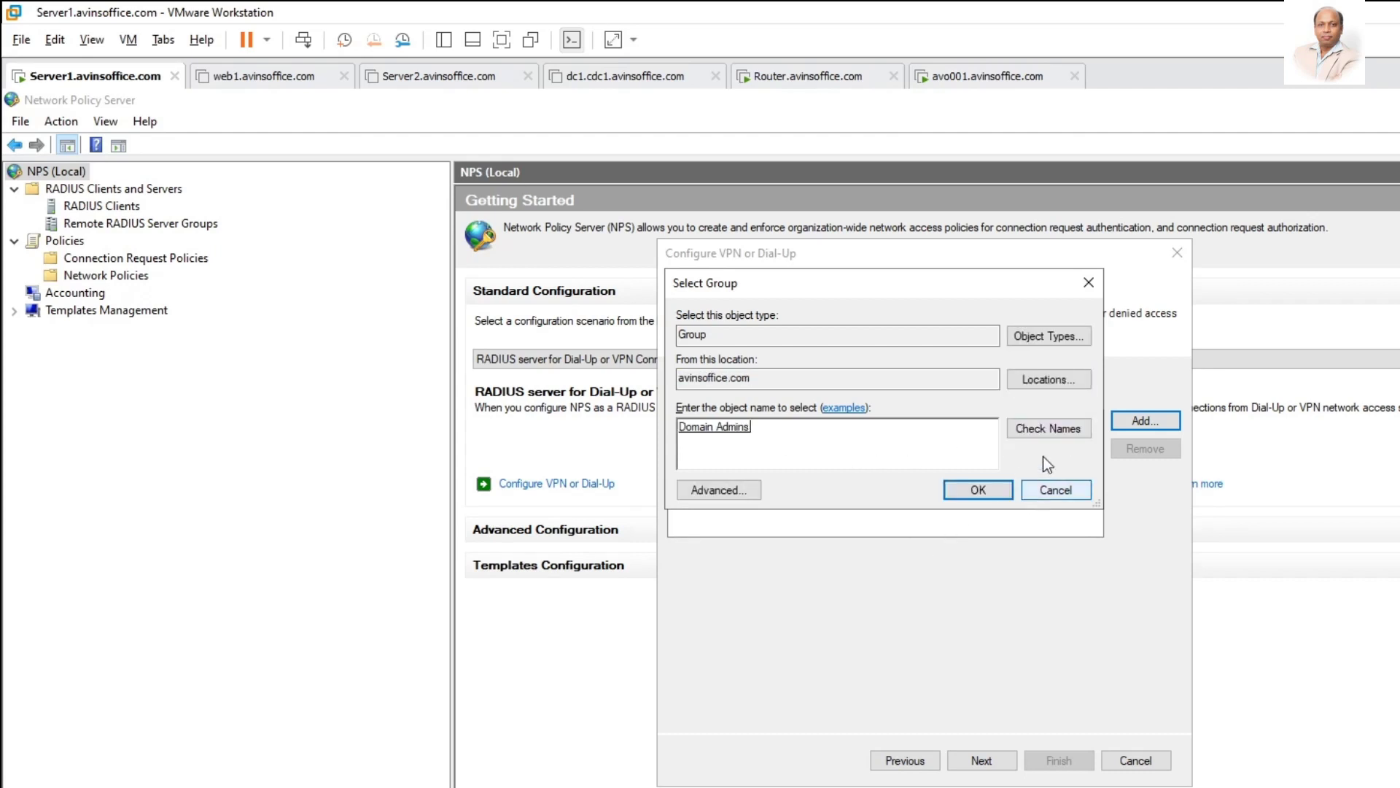
pyautogui.click(1002, 488)
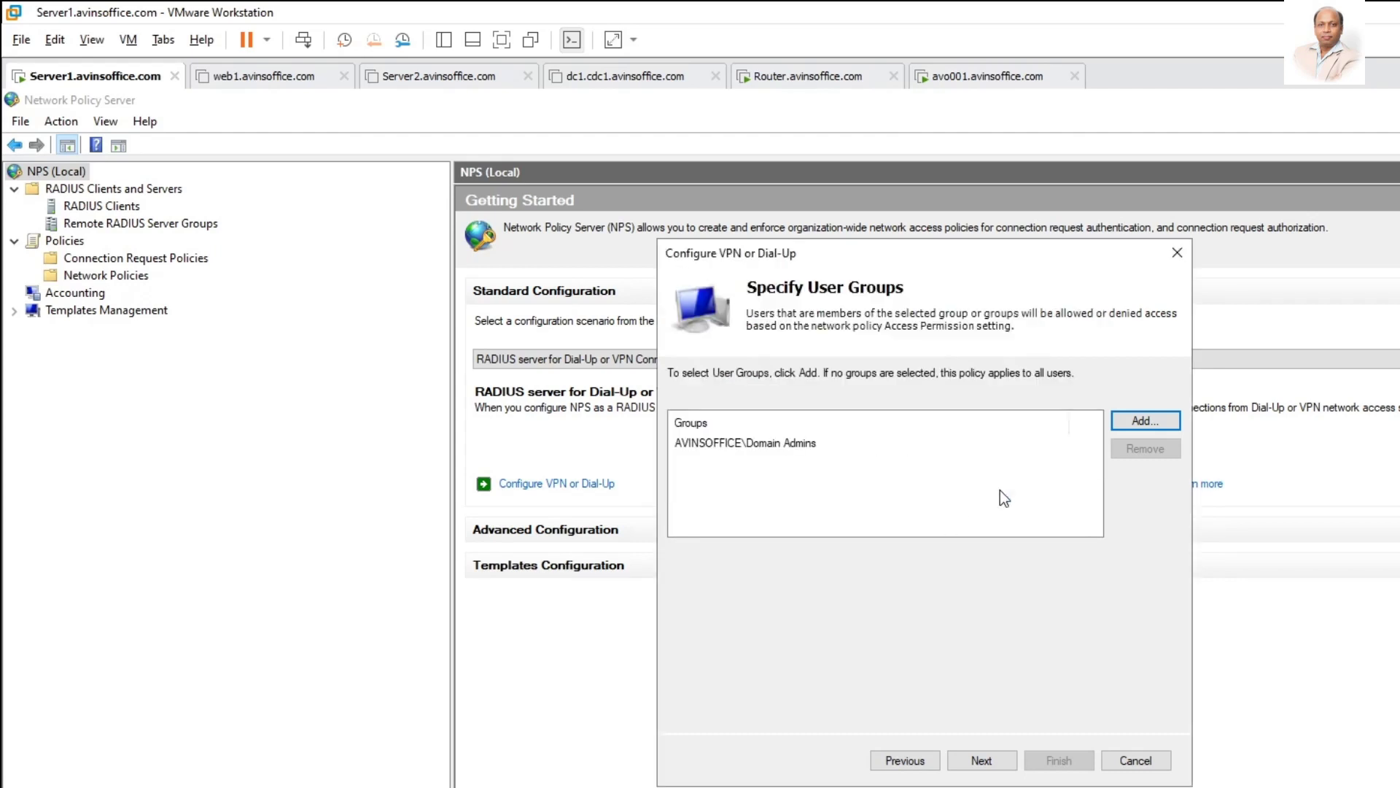
pyautogui.click(1120, 425)
pyautogui.write('gs')
pyautogui.click(1048, 431)
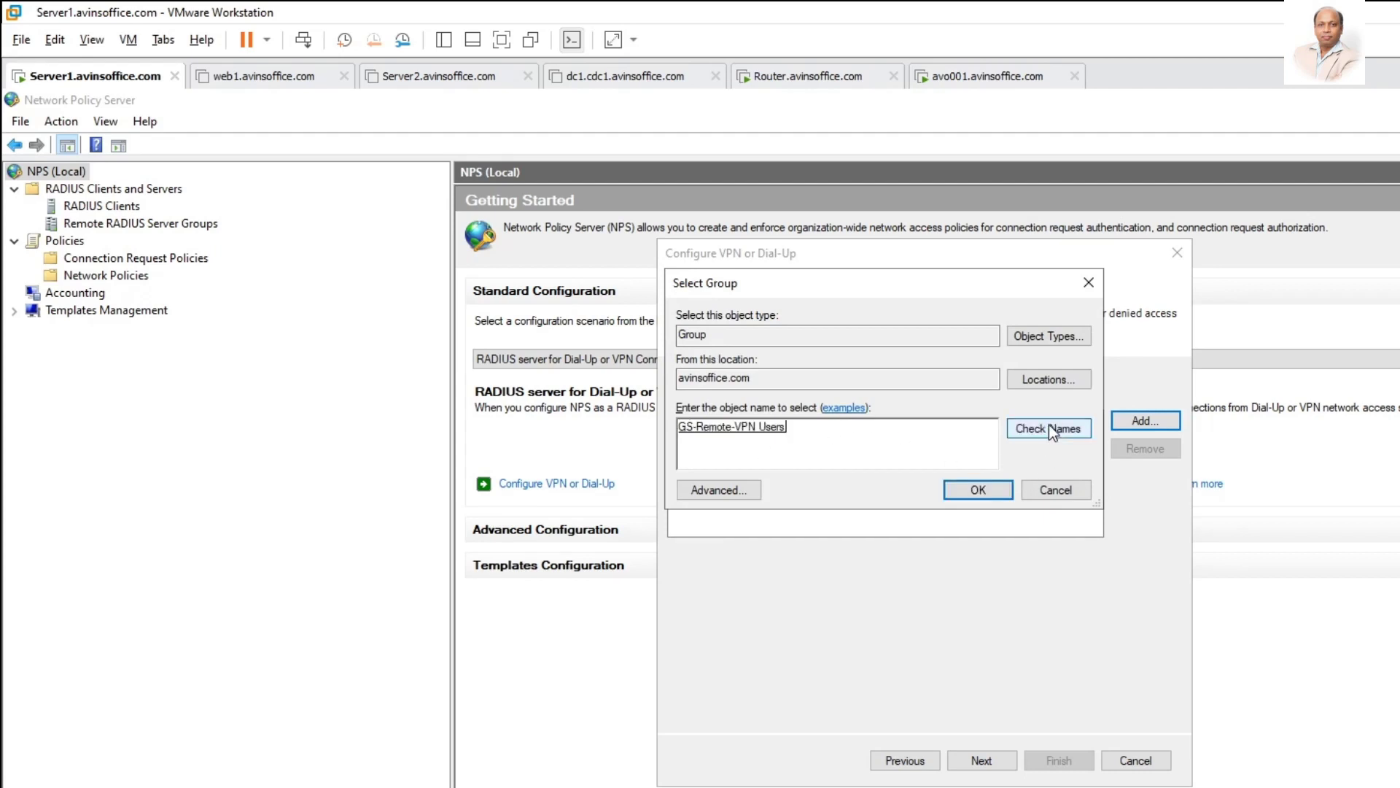
pyautogui.click(1004, 492)
pyautogui.click(981, 759)
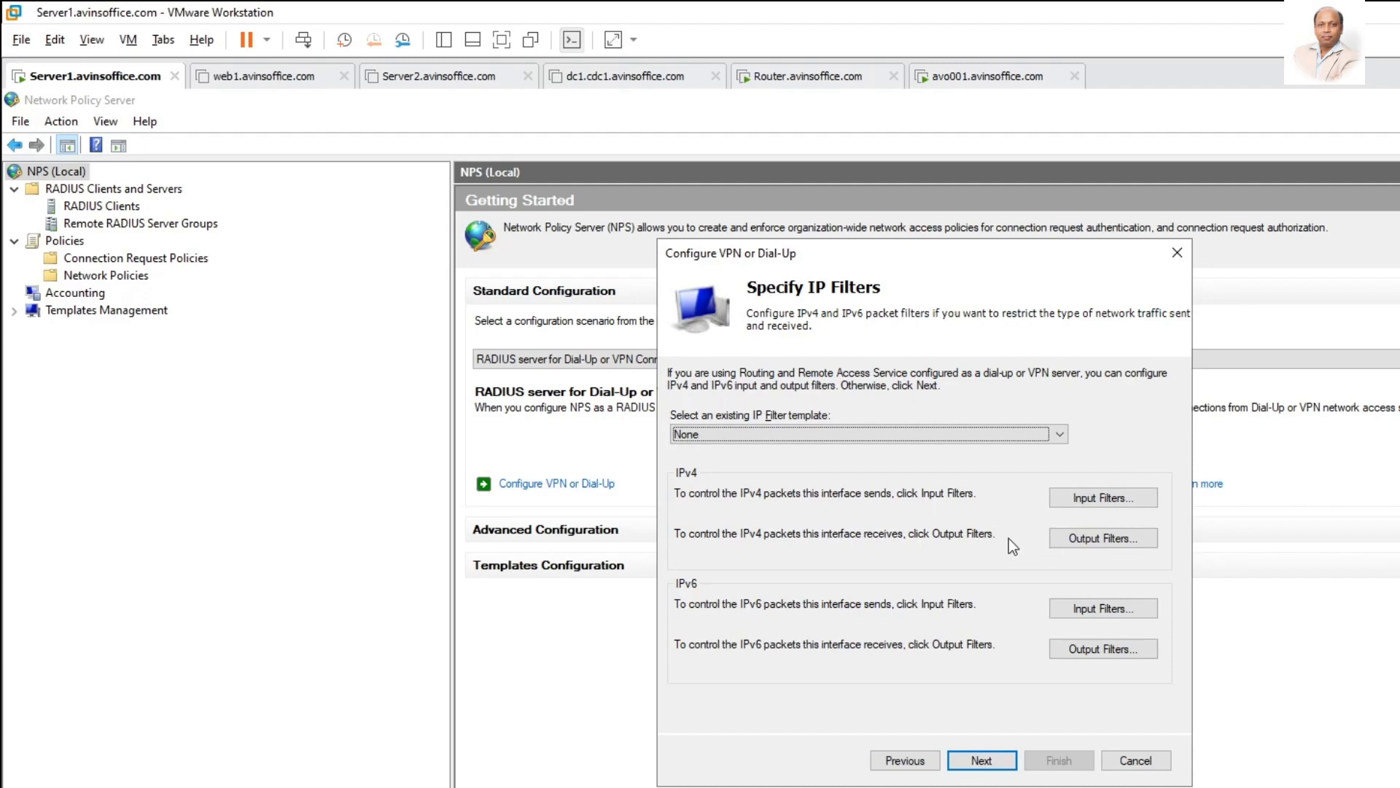
# - Check the IPv4 input filters without adding any, and accept all three MPPE encryption strengths to reach the realm name page
pyautogui.click(1130, 499)
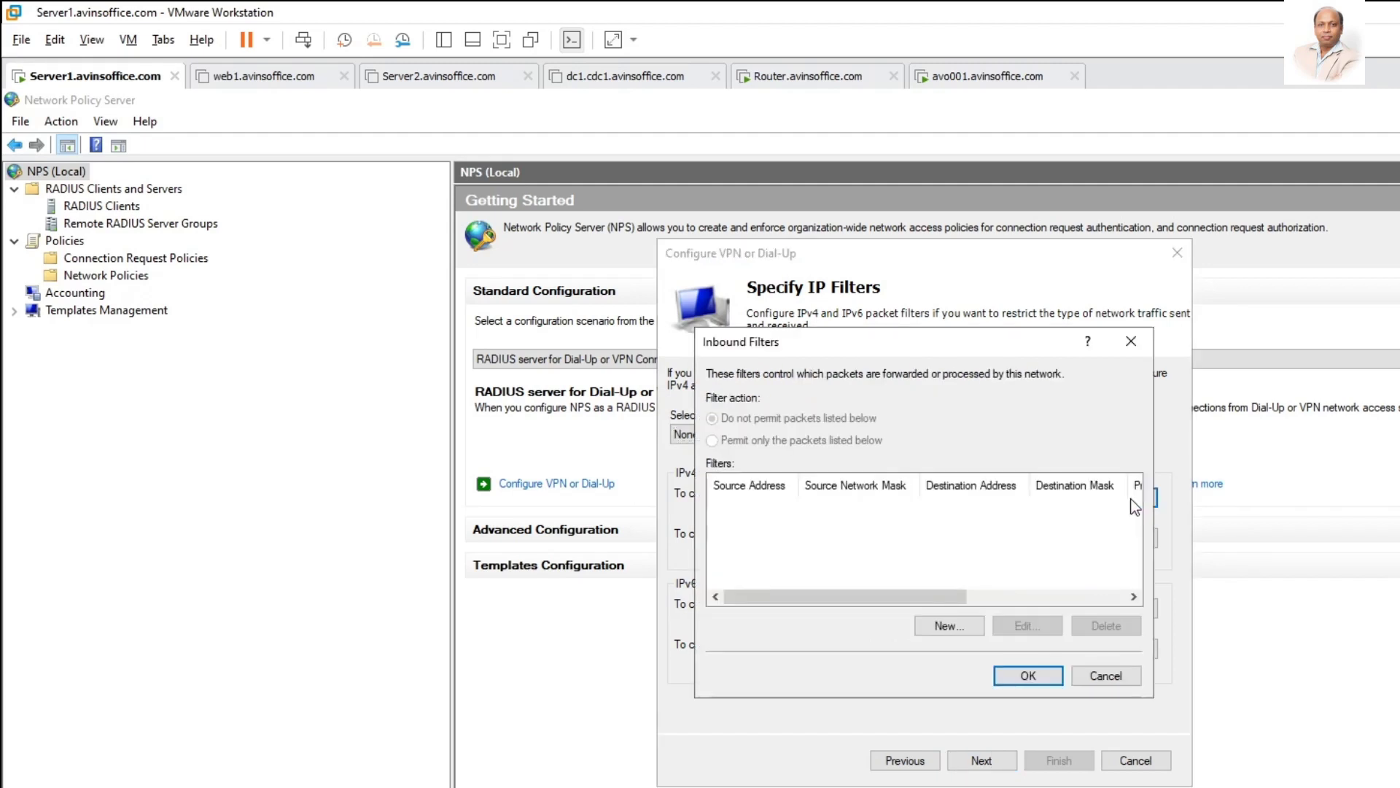
pyautogui.click(1115, 675)
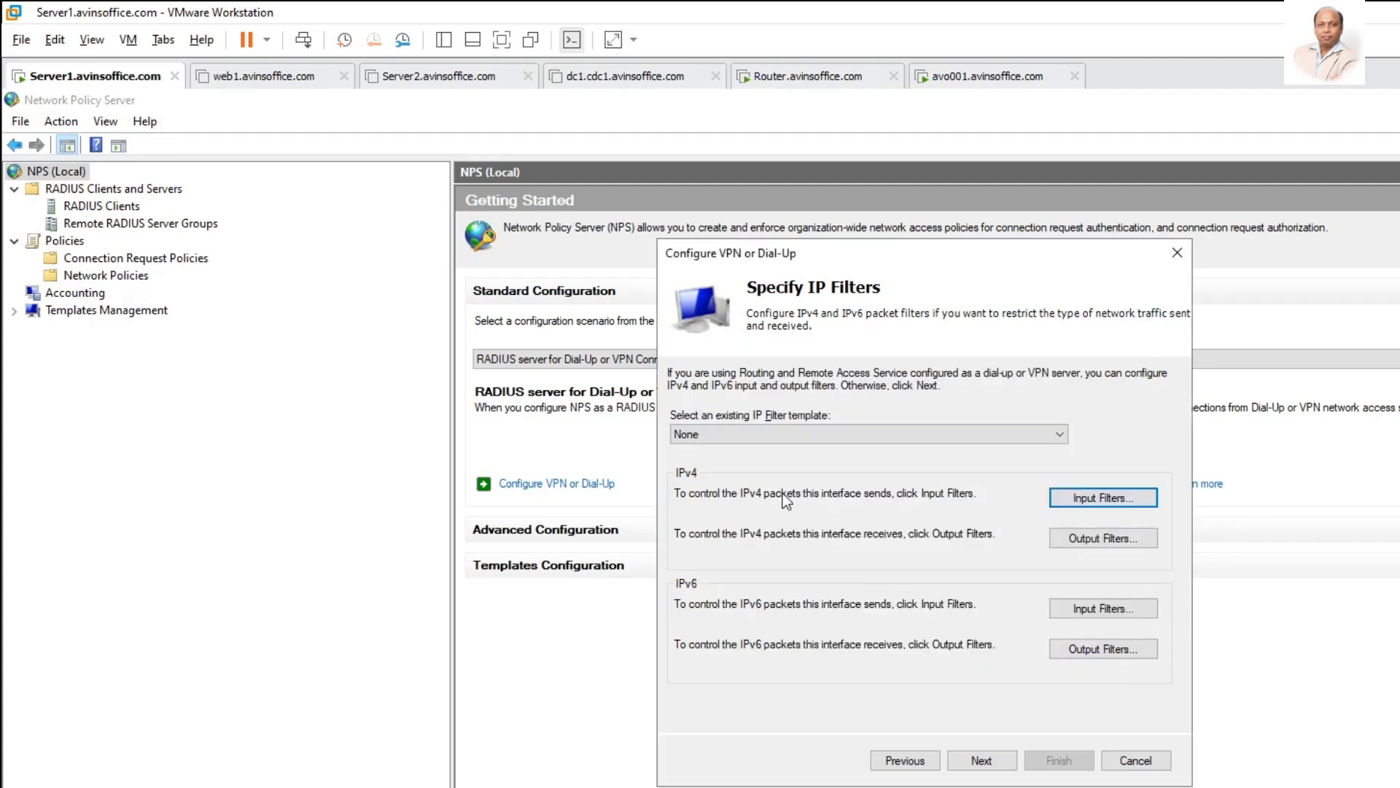
pyautogui.click(991, 760)
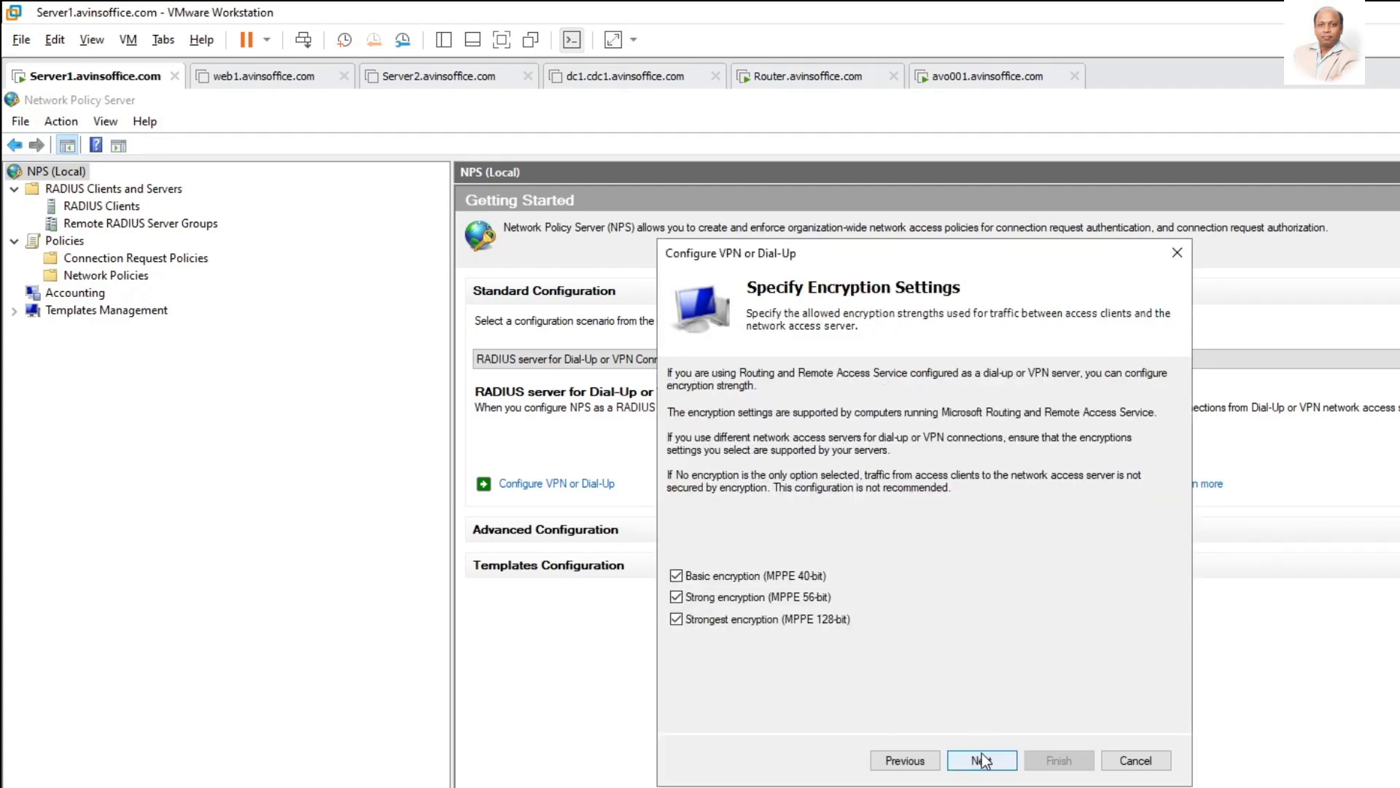
pyautogui.click(982, 760)
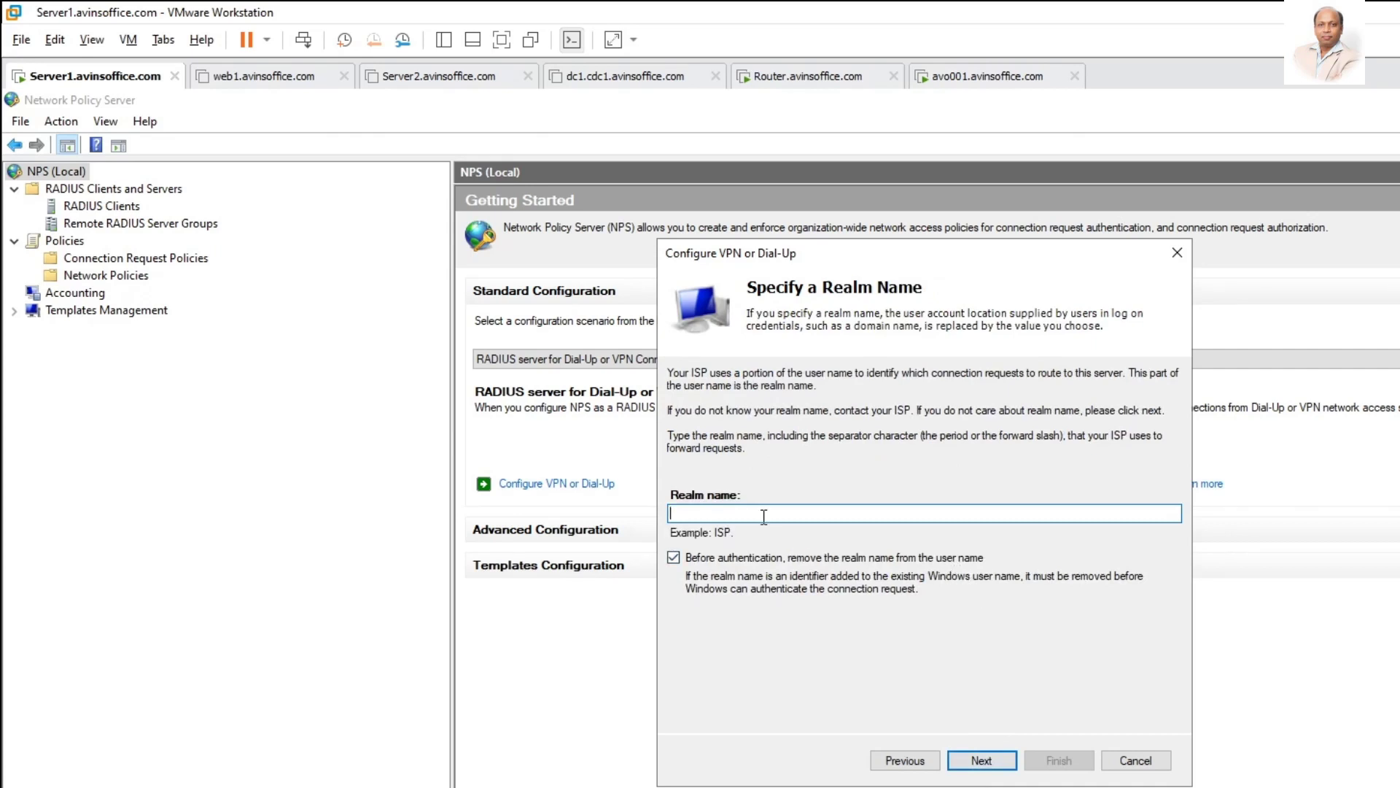
# - Switch to OneNote and handwrite "Realm" with the example avinsoffice\user, bracketing the domain part and labelling it as the realm name
pyautogui.moveTo(120, 267)
pyautogui.mouseDown()
pyautogui.moveTo(120, 302)
pyautogui.moveTo(150, 299)
pyautogui.mouseUp()
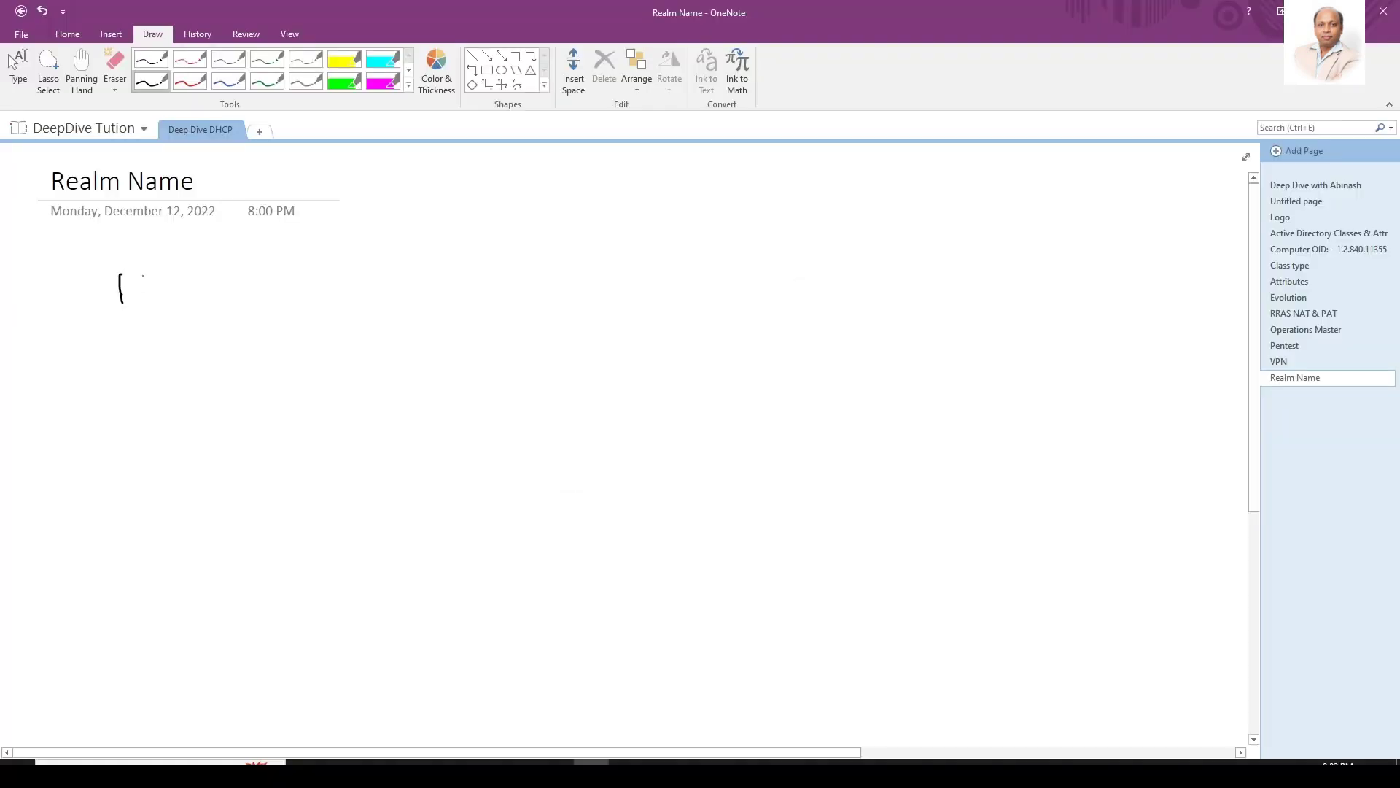
pyautogui.moveTo(178, 287)
pyautogui.mouseDown()
pyautogui.moveTo(169, 296)
pyautogui.moveTo(200, 297)
pyautogui.mouseUp()
pyautogui.moveTo(212, 263)
pyautogui.mouseDown()
pyautogui.moveTo(216, 297)
pyautogui.moveTo(260, 291)
pyautogui.mouseUp()
pyautogui.moveTo(274, 286); pyautogui.dragTo(366, 272)
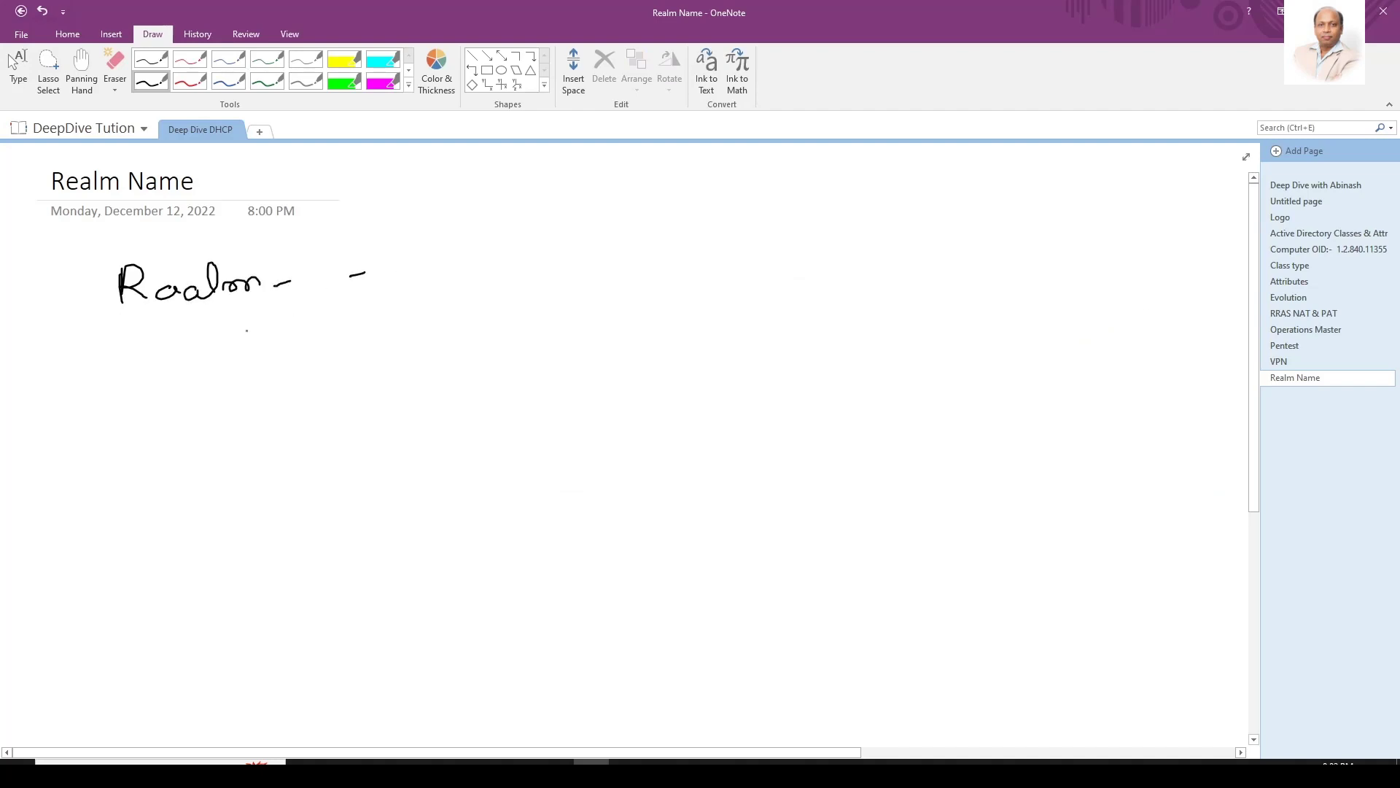
pyautogui.moveTo(326, 347)
pyautogui.mouseDown()
pyautogui.moveTo(328, 363)
pyautogui.moveTo(479, 339)
pyautogui.moveTo(523, 369)
pyautogui.moveTo(555, 326)
pyautogui.moveTo(629, 331)
pyautogui.mouseUp()
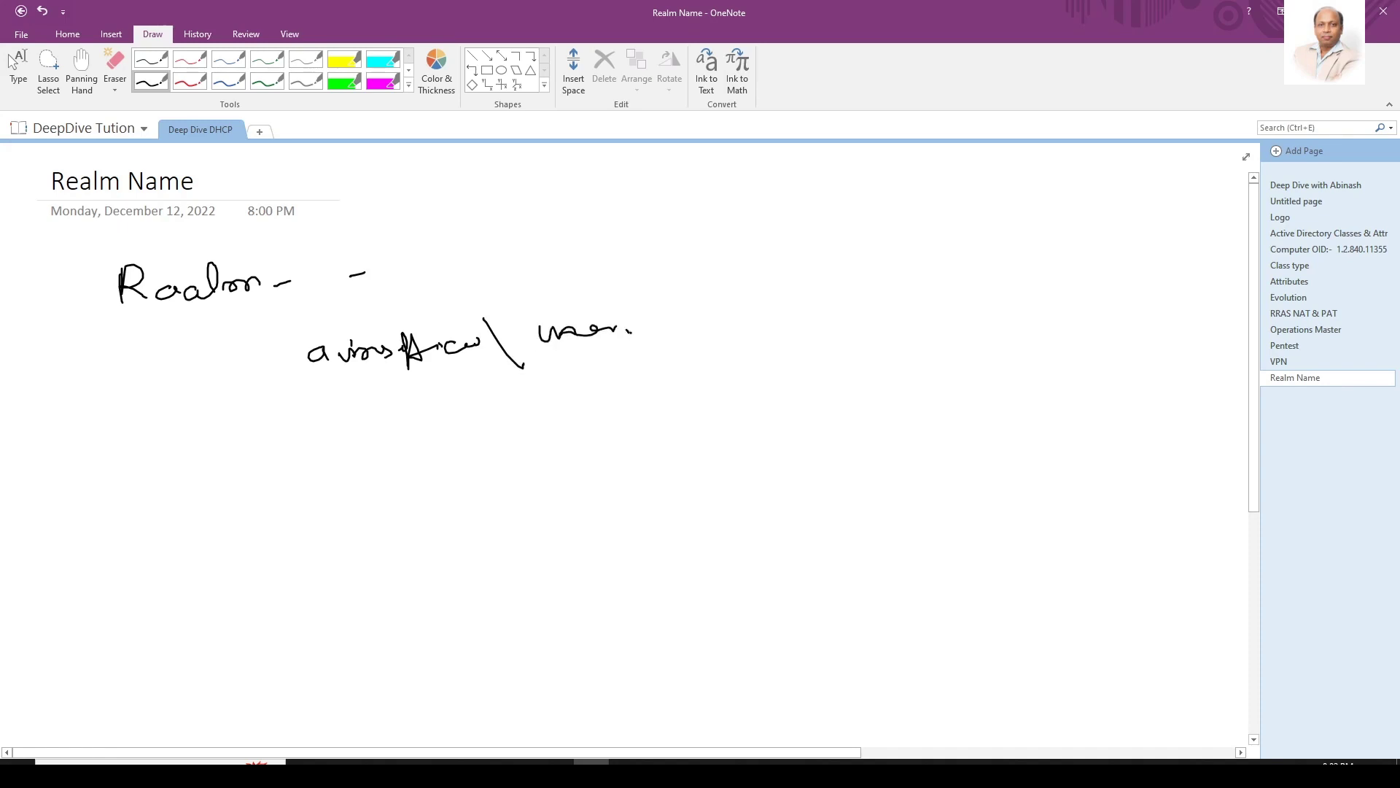
pyautogui.moveTo(295, 339)
pyautogui.mouseDown()
pyautogui.moveTo(299, 379)
pyautogui.moveTo(416, 373)
pyautogui.moveTo(494, 344)
pyautogui.mouseUp()
pyautogui.moveTo(367, 385)
pyautogui.mouseDown()
pyautogui.moveTo(390, 434)
pyautogui.moveTo(590, 415)
pyautogui.mouseUp()
pyautogui.click(444, 425)
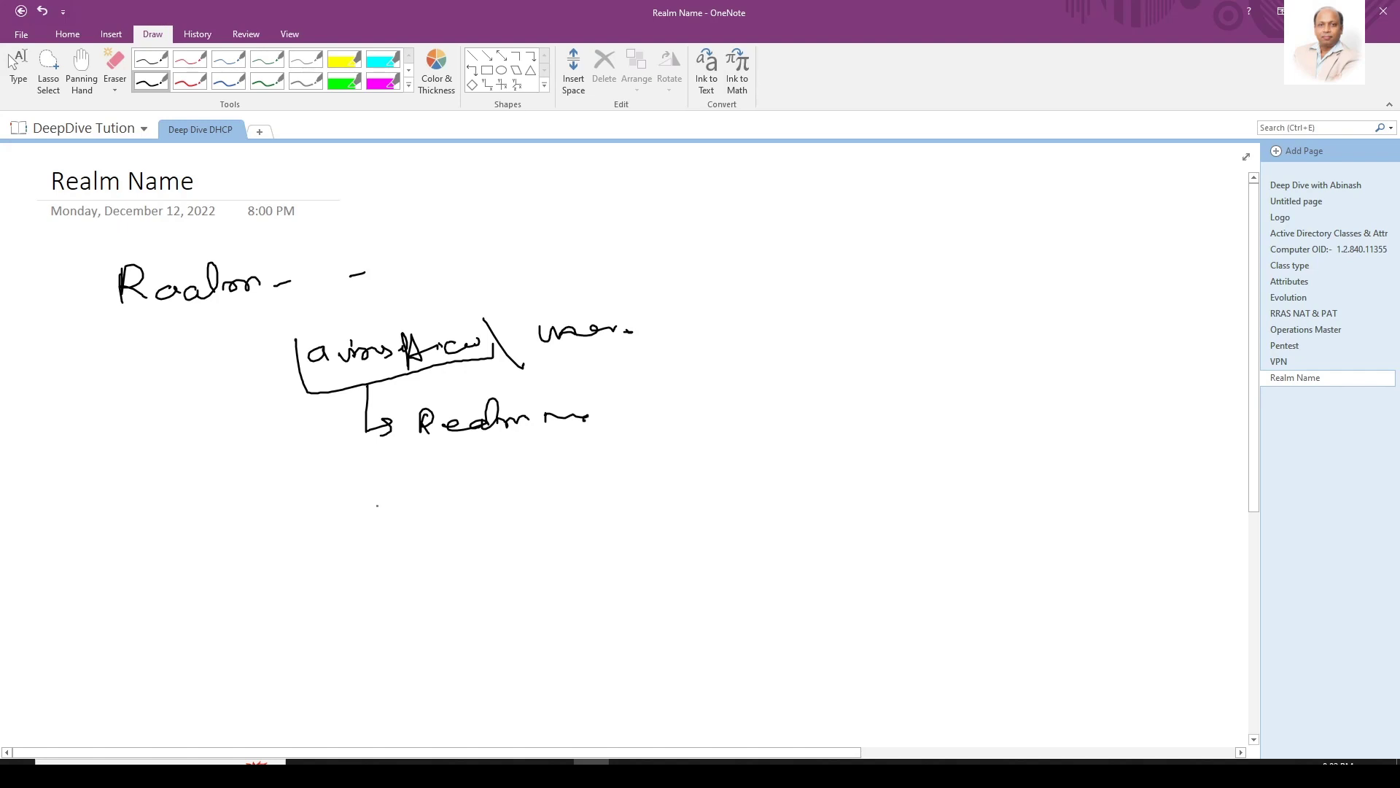
# - Handwrite a sign-in example in user@domain format below the first one and bracket its domain part as the realm
pyautogui.moveTo(373, 531); pyautogui.dragTo(405, 519)
pyautogui.moveTo(399, 519)
pyautogui.mouseDown()
pyautogui.moveTo(413, 494)
pyautogui.moveTo(427, 522)
pyautogui.moveTo(549, 514)
pyautogui.mouseUp()
pyautogui.click(488, 511)
pyautogui.moveTo(548, 514); pyautogui.dragTo(663, 503)
pyautogui.moveTo(673, 480)
pyautogui.mouseDown()
pyautogui.moveTo(665, 522)
pyautogui.moveTo(731, 503)
pyautogui.mouseUp()
pyautogui.click(714, 500)
pyautogui.moveTo(735, 497); pyautogui.dragTo(785, 493)
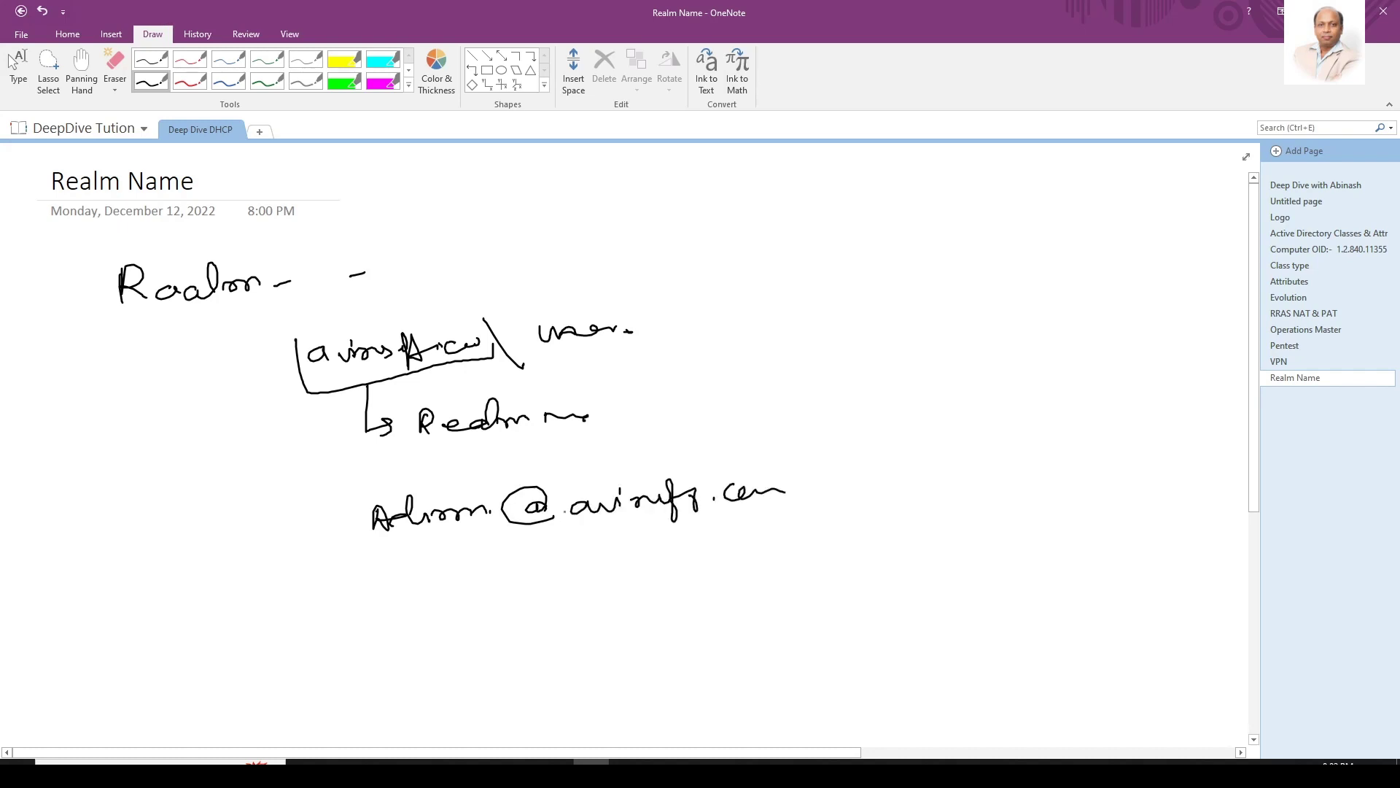
pyautogui.moveTo(562, 510)
pyautogui.mouseDown()
pyautogui.moveTo(576, 543)
pyautogui.moveTo(785, 541)
pyautogui.moveTo(811, 505)
pyautogui.mouseUp()
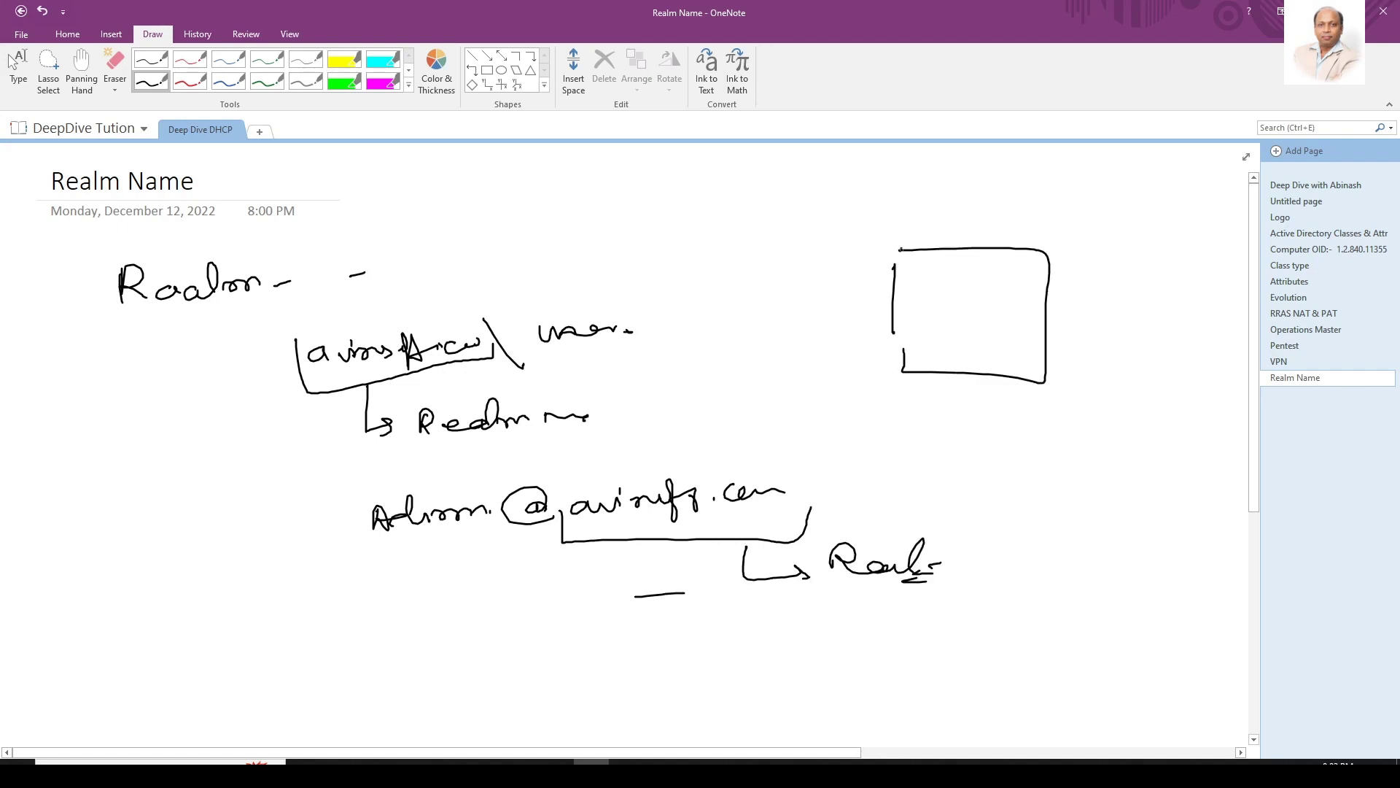
# - Sketch a square box beside the handwritten realm examples and add explanatory strokes in and around it
pyautogui.moveTo(897, 251)
pyautogui.mouseDown()
pyautogui.moveTo(887, 394)
pyautogui.moveTo(973, 381)
pyautogui.mouseUp()
pyautogui.moveTo(858, 344); pyautogui.dragTo(932, 344)
pyautogui.moveTo(927, 334)
pyautogui.mouseDown()
pyautogui.moveTo(929, 351)
pyautogui.moveTo(960, 357)
pyautogui.moveTo(1005, 350)
pyautogui.moveTo(961, 356)
pyautogui.mouseUp()
pyautogui.moveTo(983, 343); pyautogui.dragTo(1037, 355)
pyautogui.moveTo(950, 277); pyautogui.dragTo(1019, 275)
pyautogui.moveTo(983, 352); pyautogui.dragTo(1024, 337)
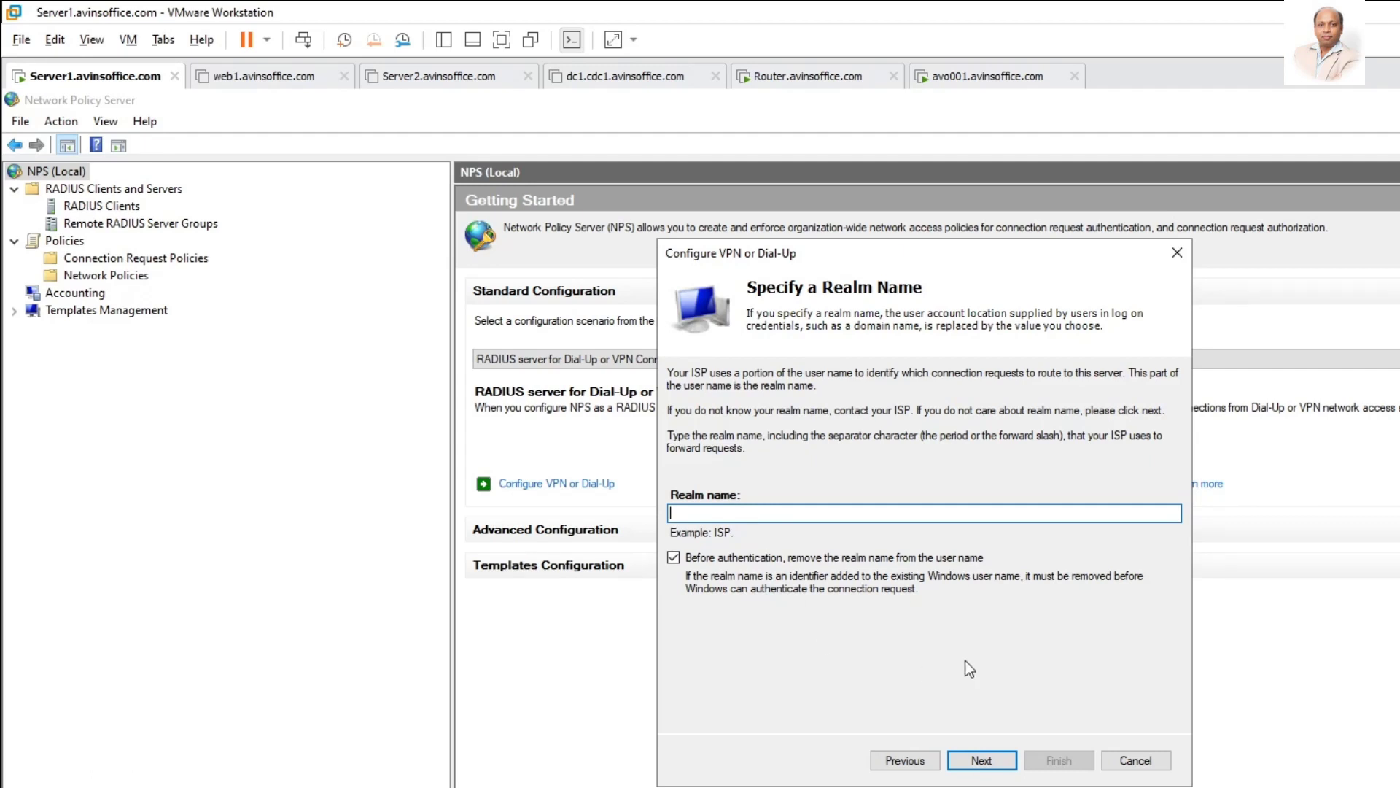
# - Leave the realm name blank in the Network Policy Server wizard and finish the VPN configuration
pyautogui.click(981, 760)
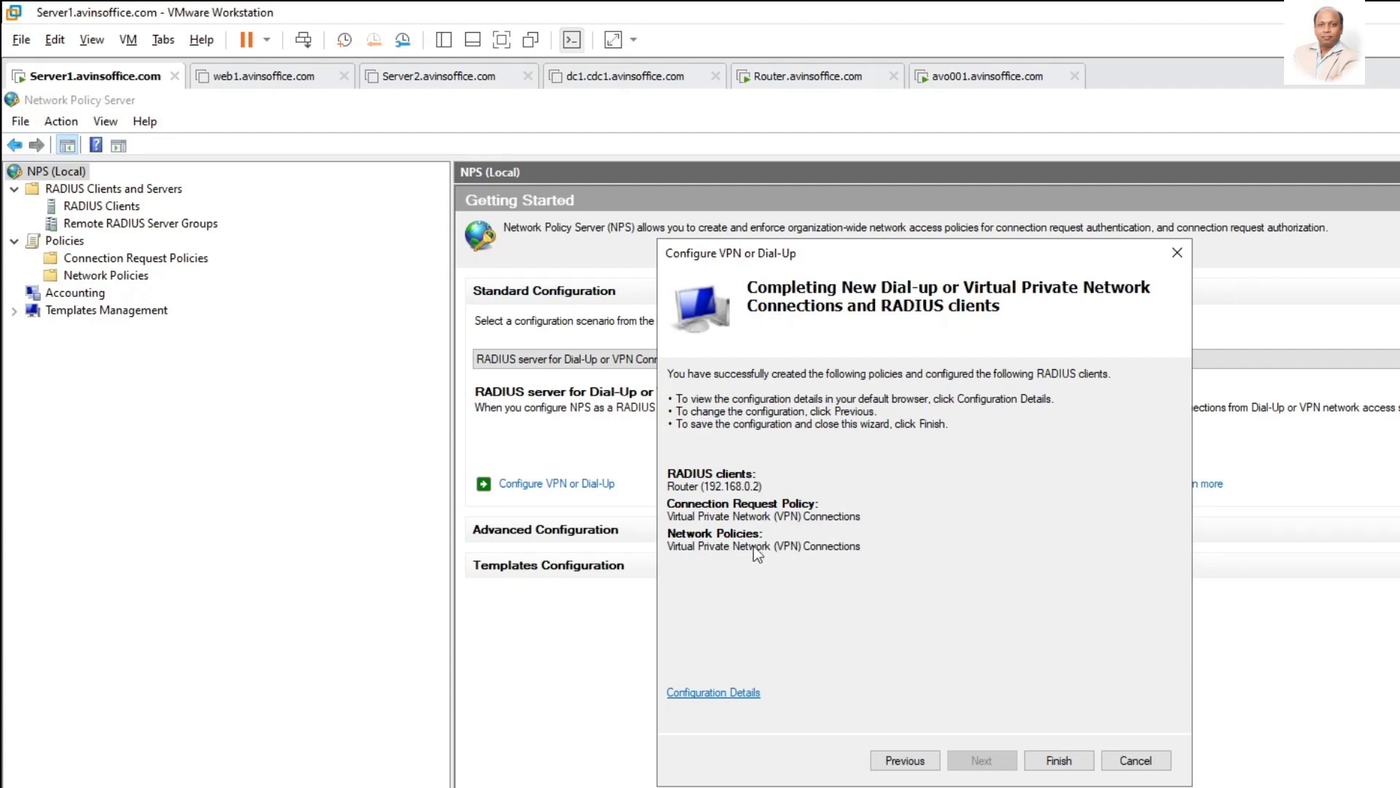
pyautogui.click(1057, 759)
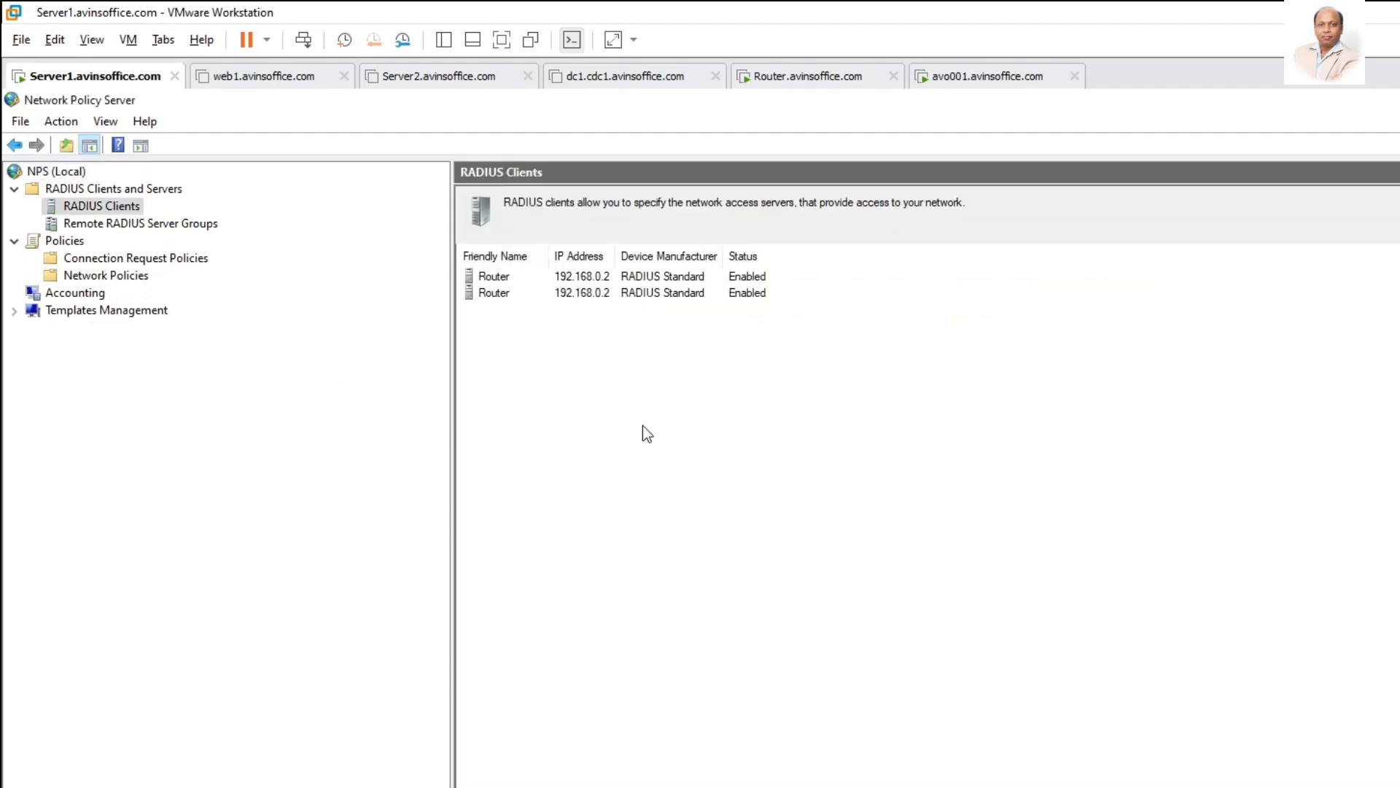
# - Check the Router entries among the RADIUS clients, and refresh the IPv4 interface list on the Router machine
pyautogui.click(523, 295)
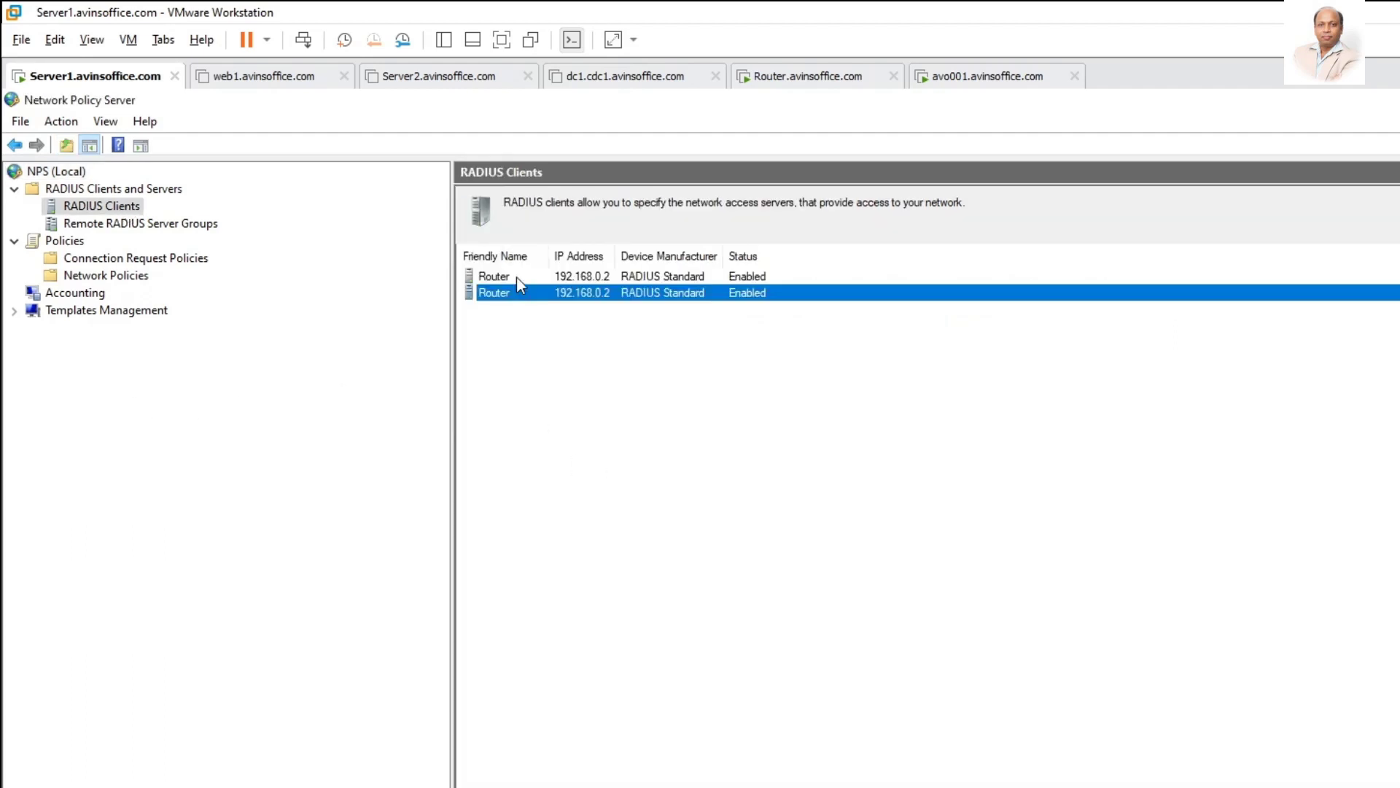
pyautogui.click(516, 277)
pyautogui.click(584, 393)
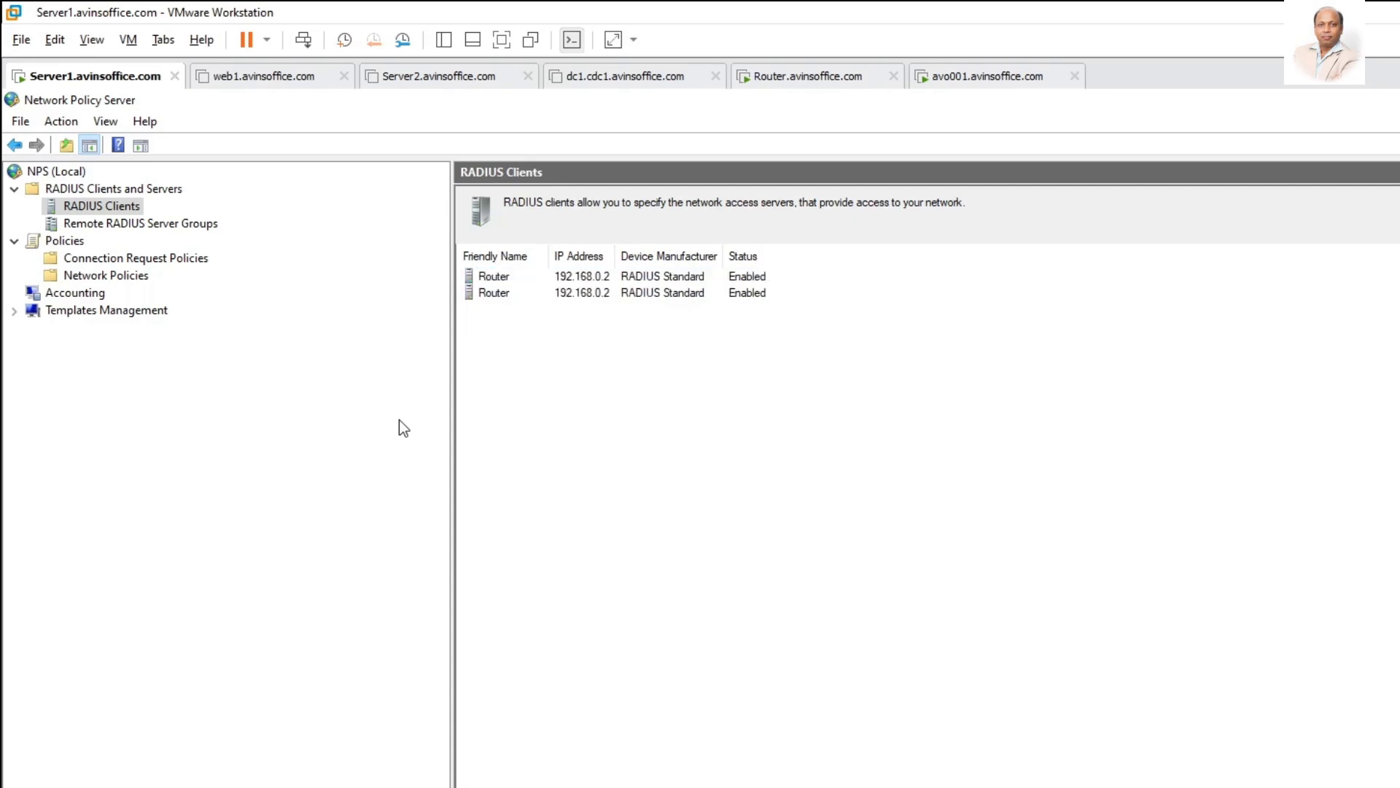
pyautogui.click(663, 280)
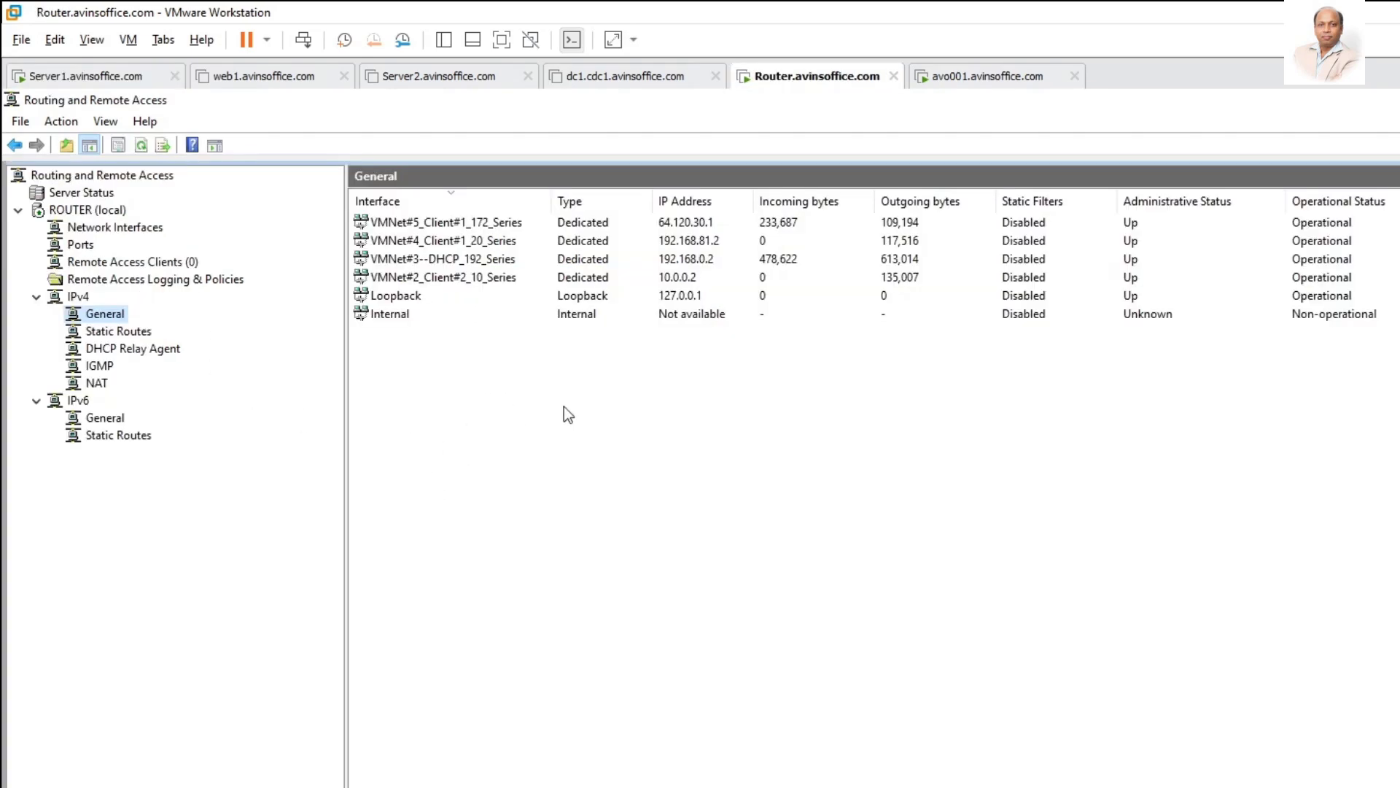
pyautogui.rightClick(579, 407)
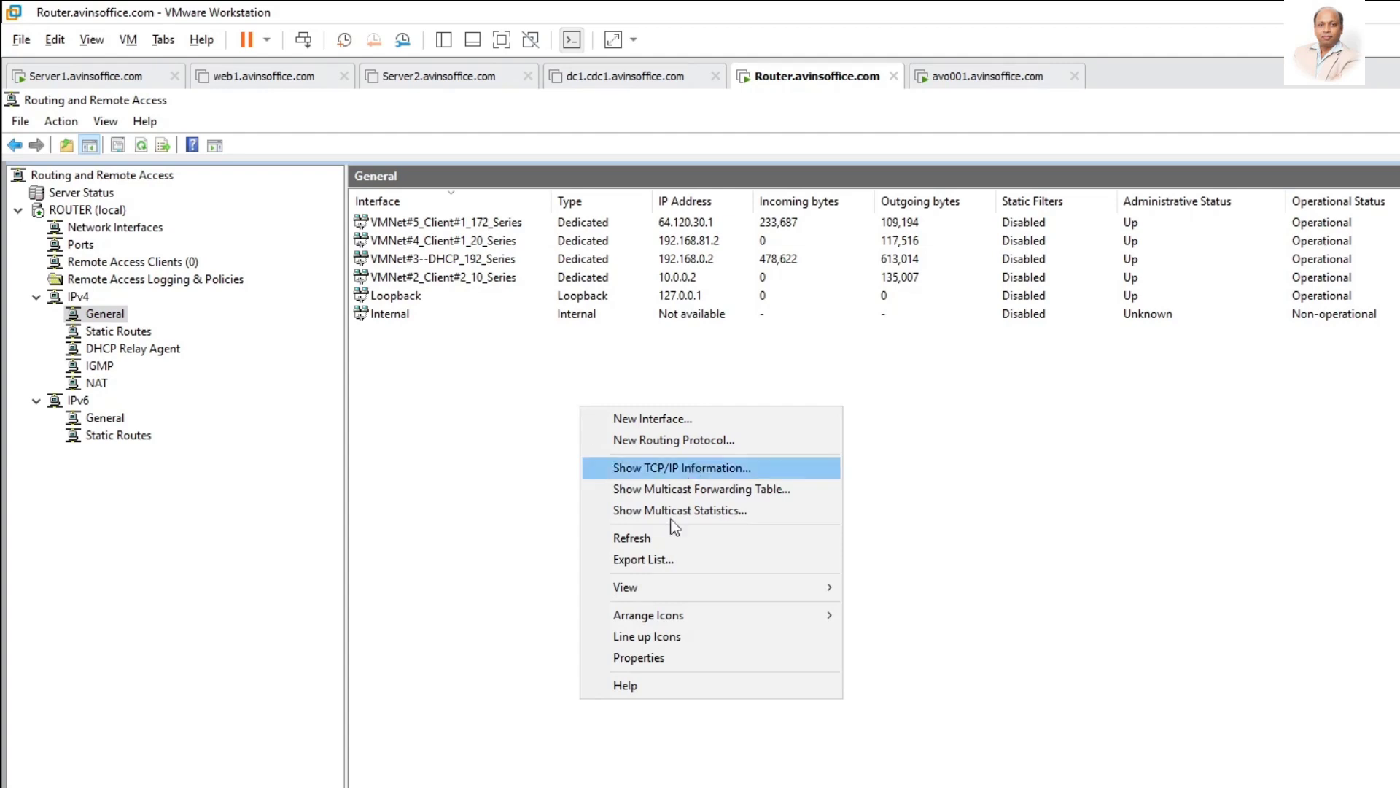
pyautogui.click(638, 537)
# - Return to Server1 and inspect the first Router RADIUS client's properties, closing them without changes
pyautogui.click(384, 321)
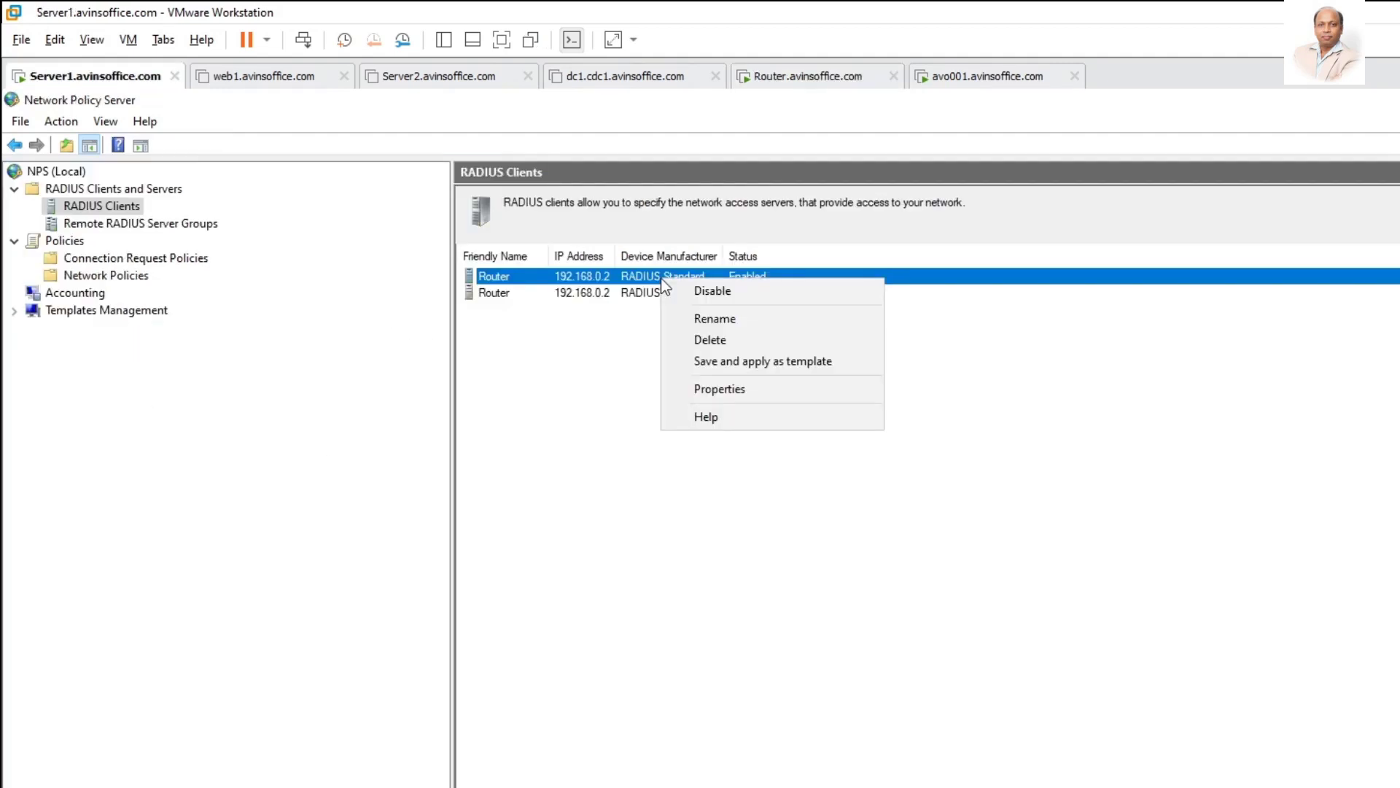
pyautogui.click(693, 388)
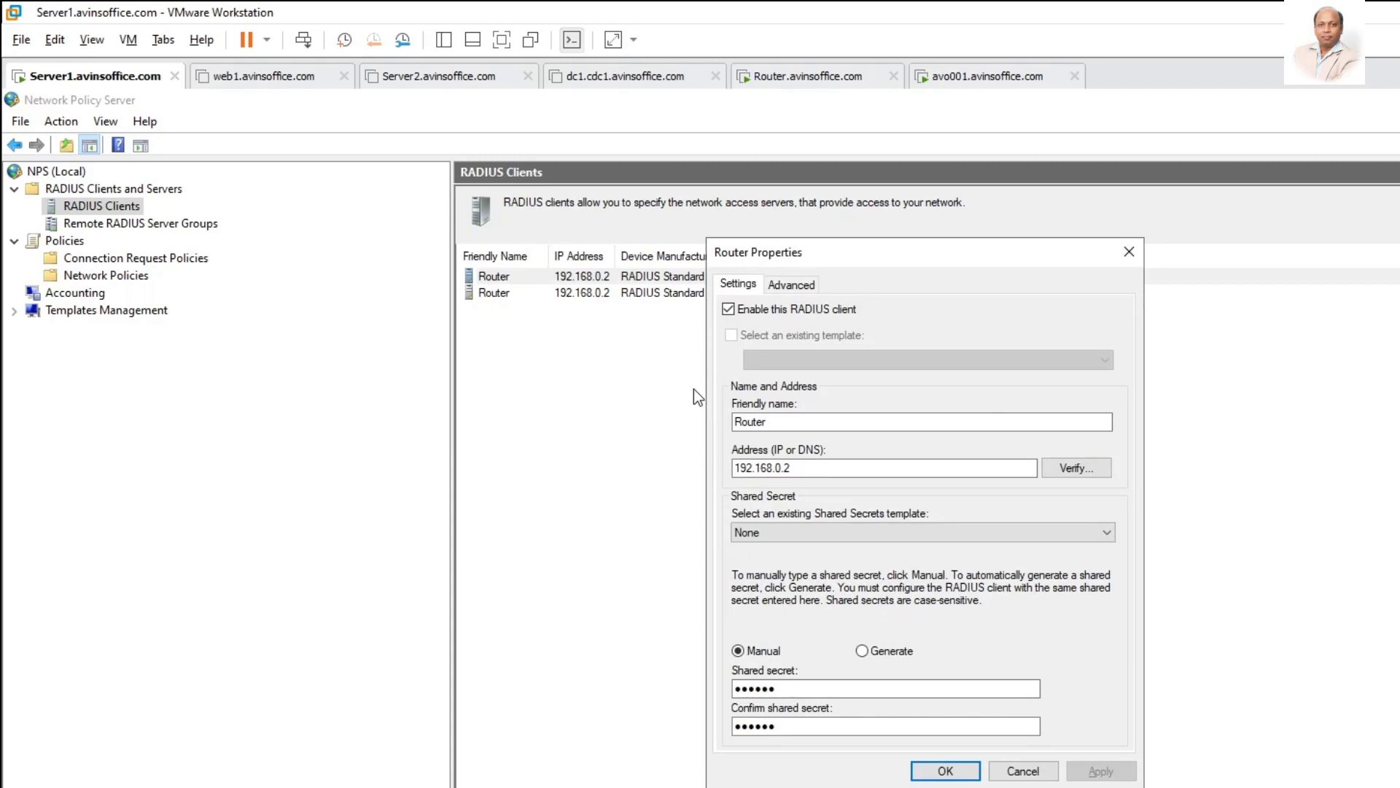
pyautogui.press('Escape')
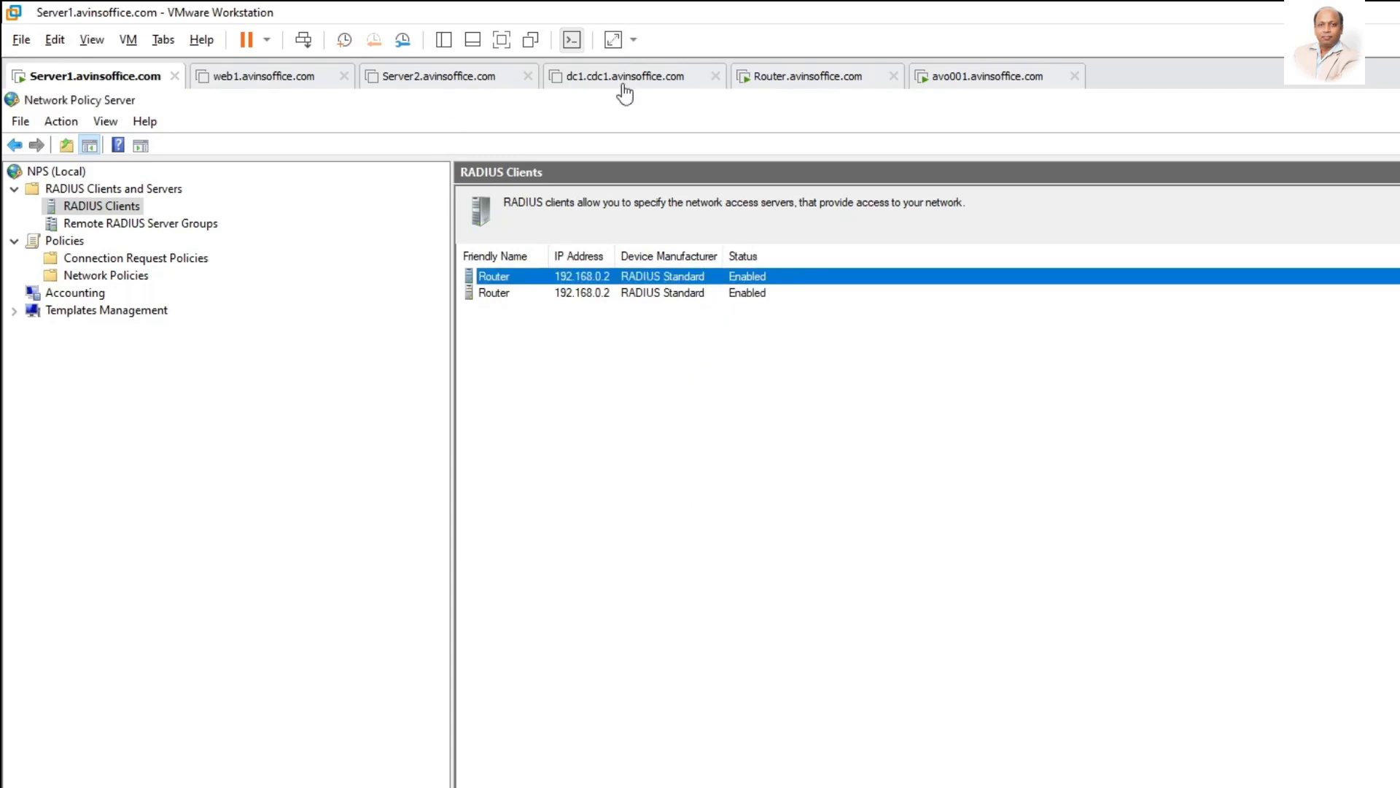
# - On the avo001 machine, set up a workplace VPN connection over the Internet, choosing to set up the Internet connection later
pyautogui.click(800, 80)
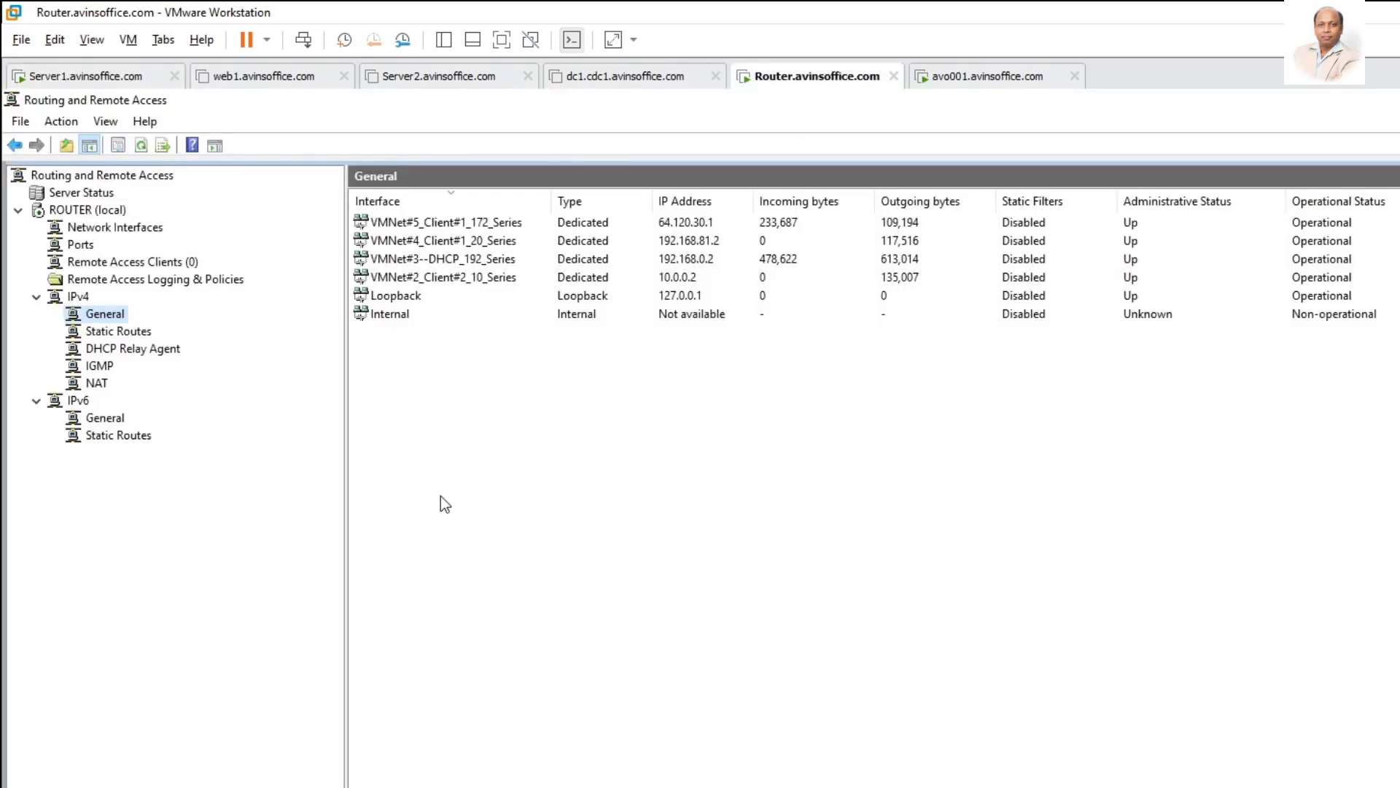
pyautogui.hotkey('ctrl', 'Tab')
pyautogui.click(1253, 206)
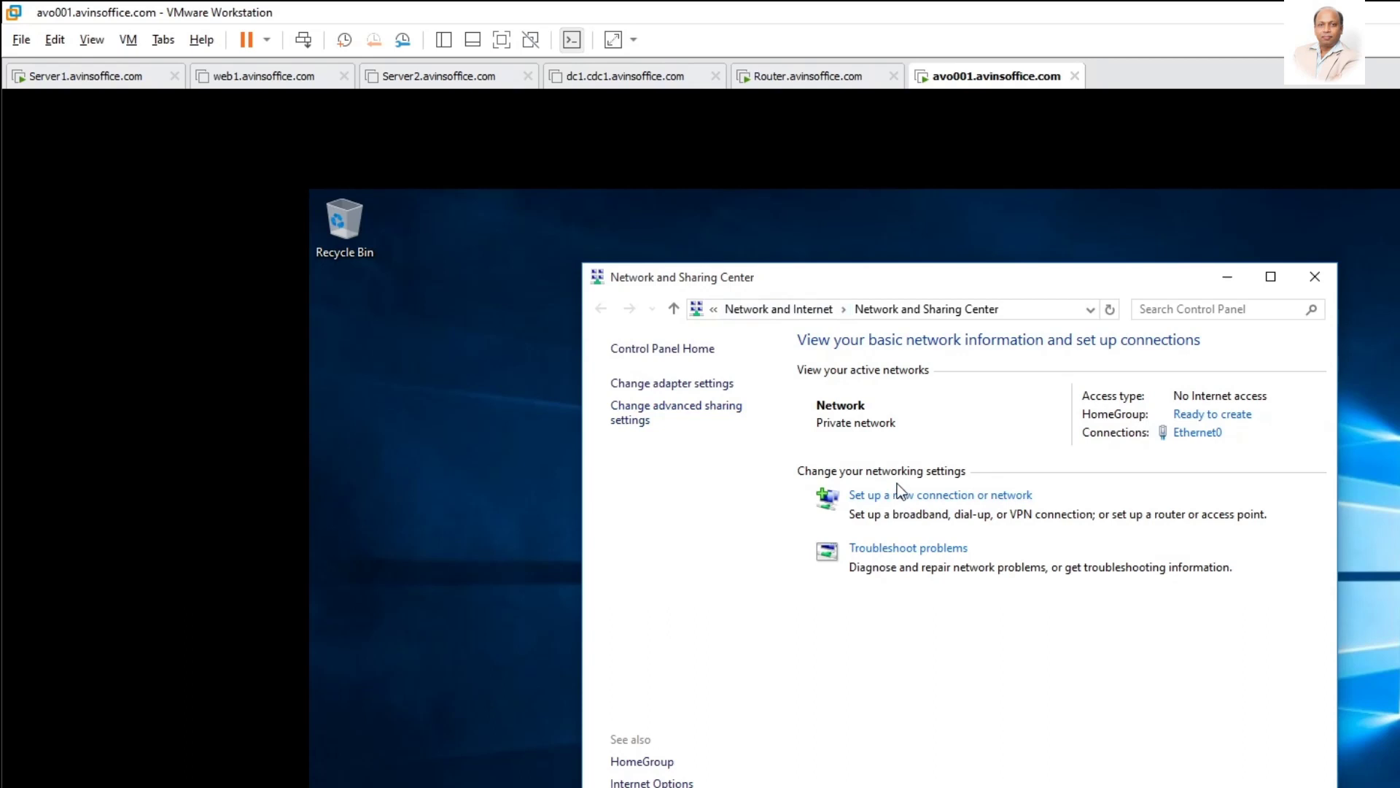
pyautogui.click(927, 496)
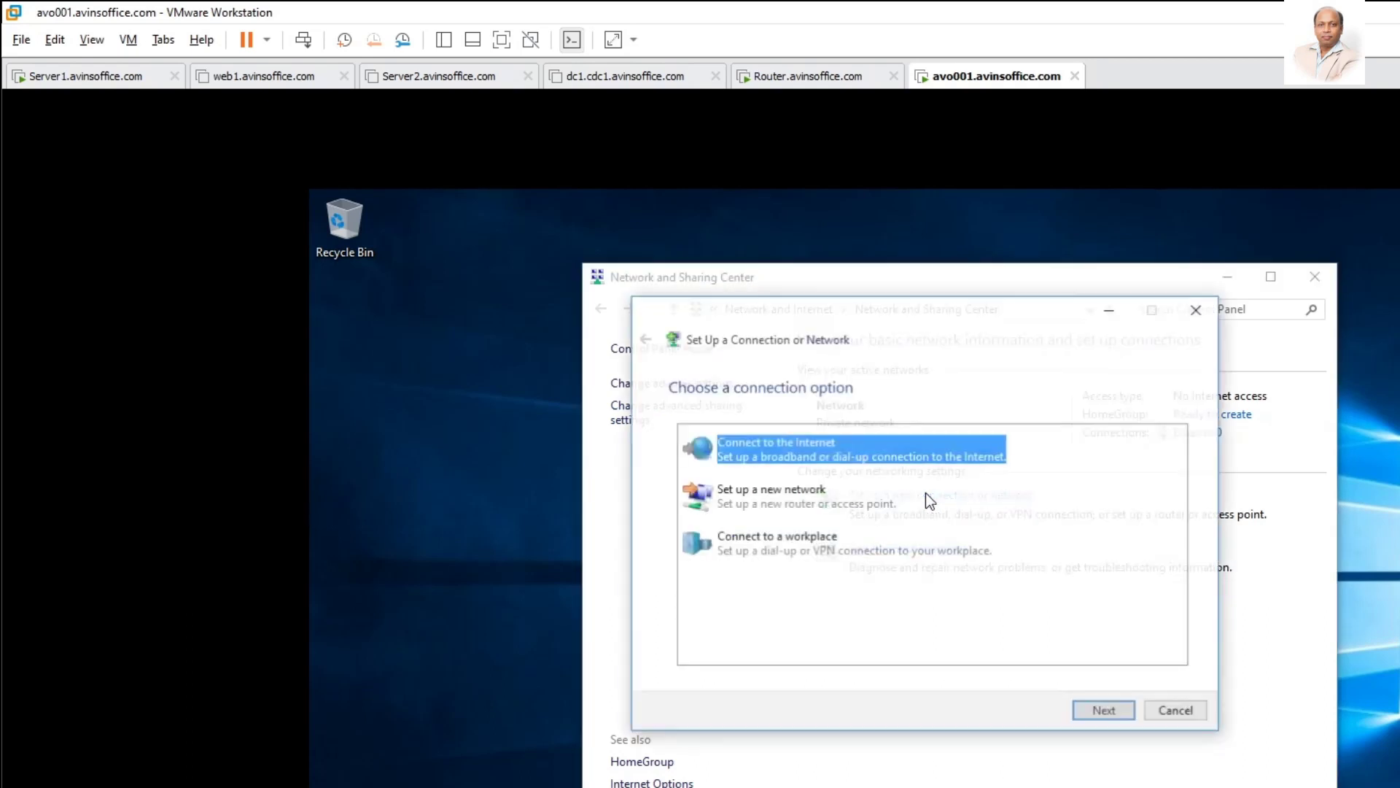
pyautogui.click(791, 554)
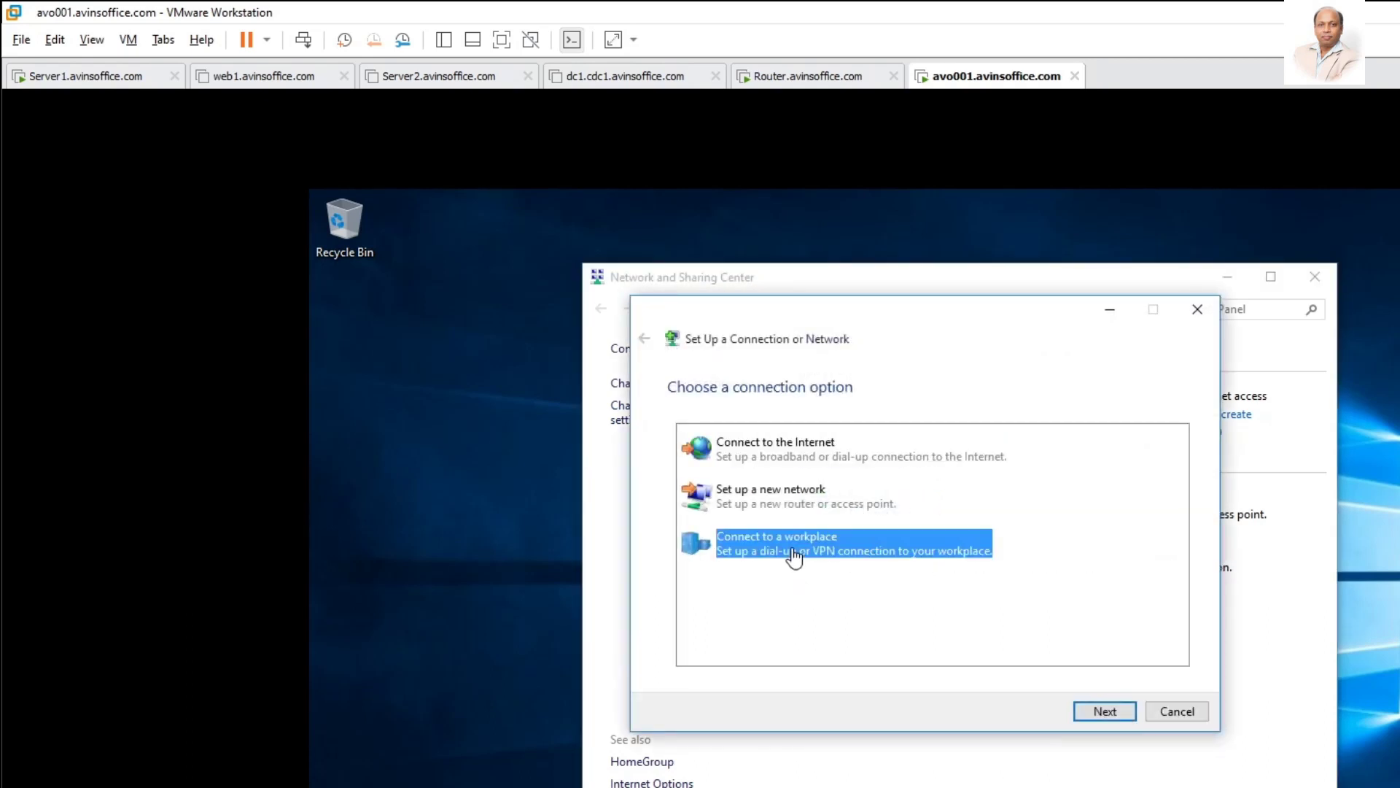
pyautogui.click(1107, 711)
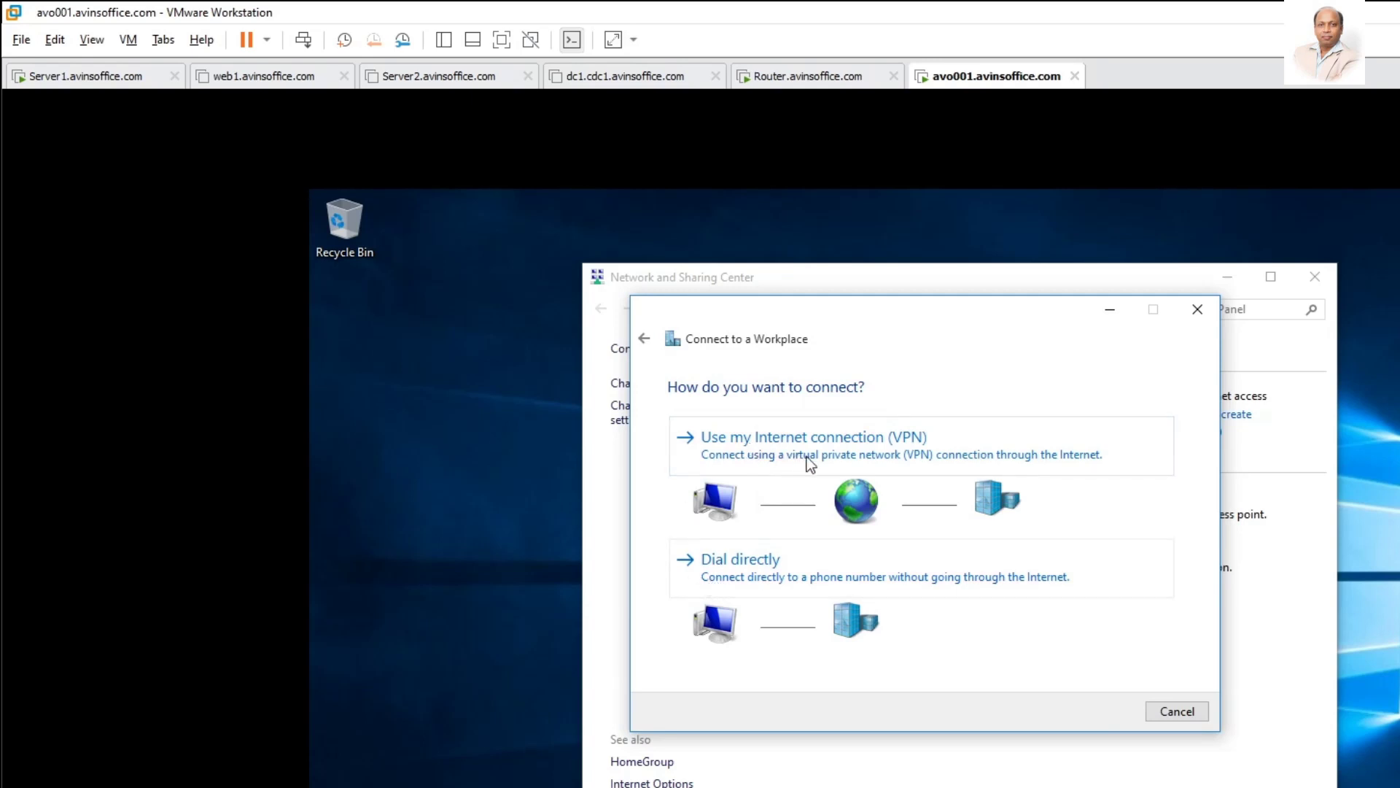
pyautogui.click(877, 441)
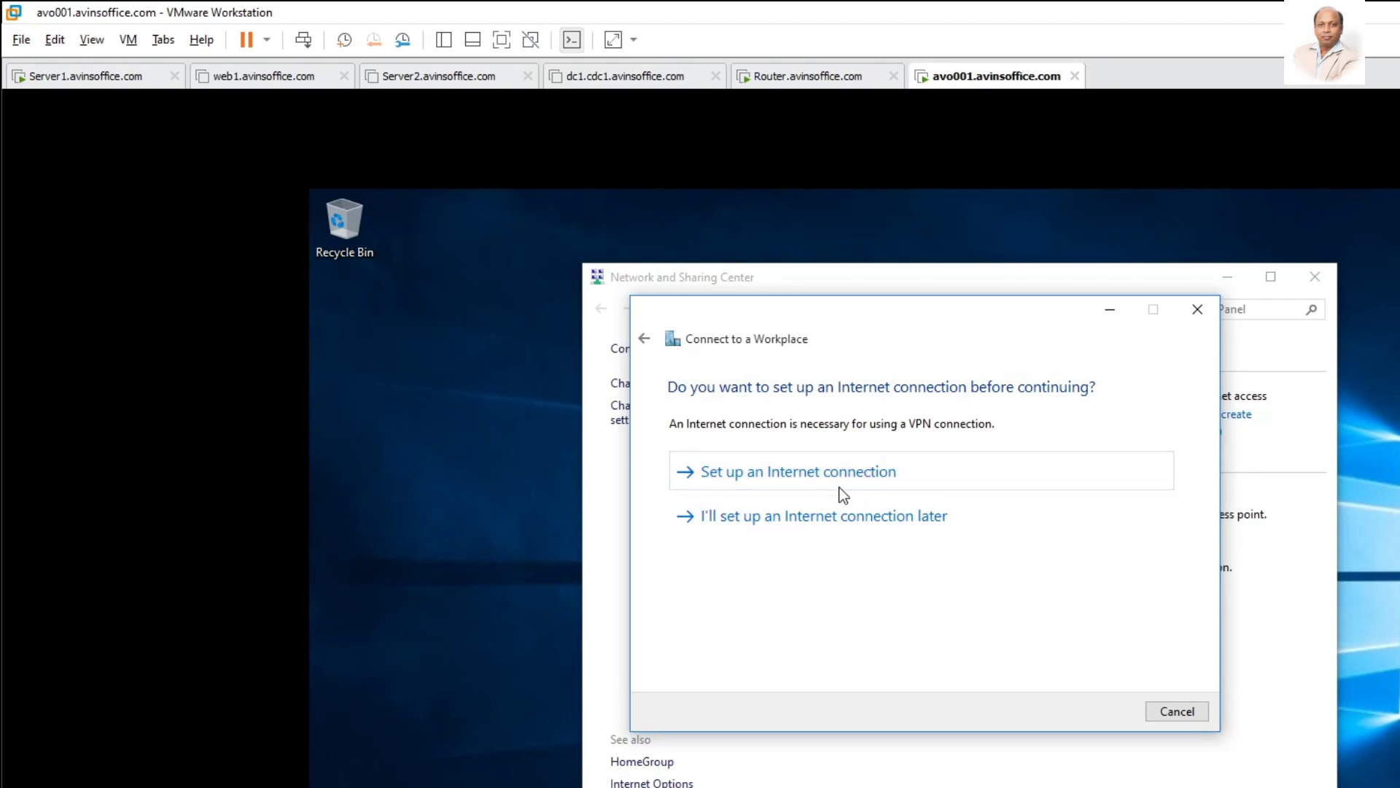
pyautogui.click(800, 520)
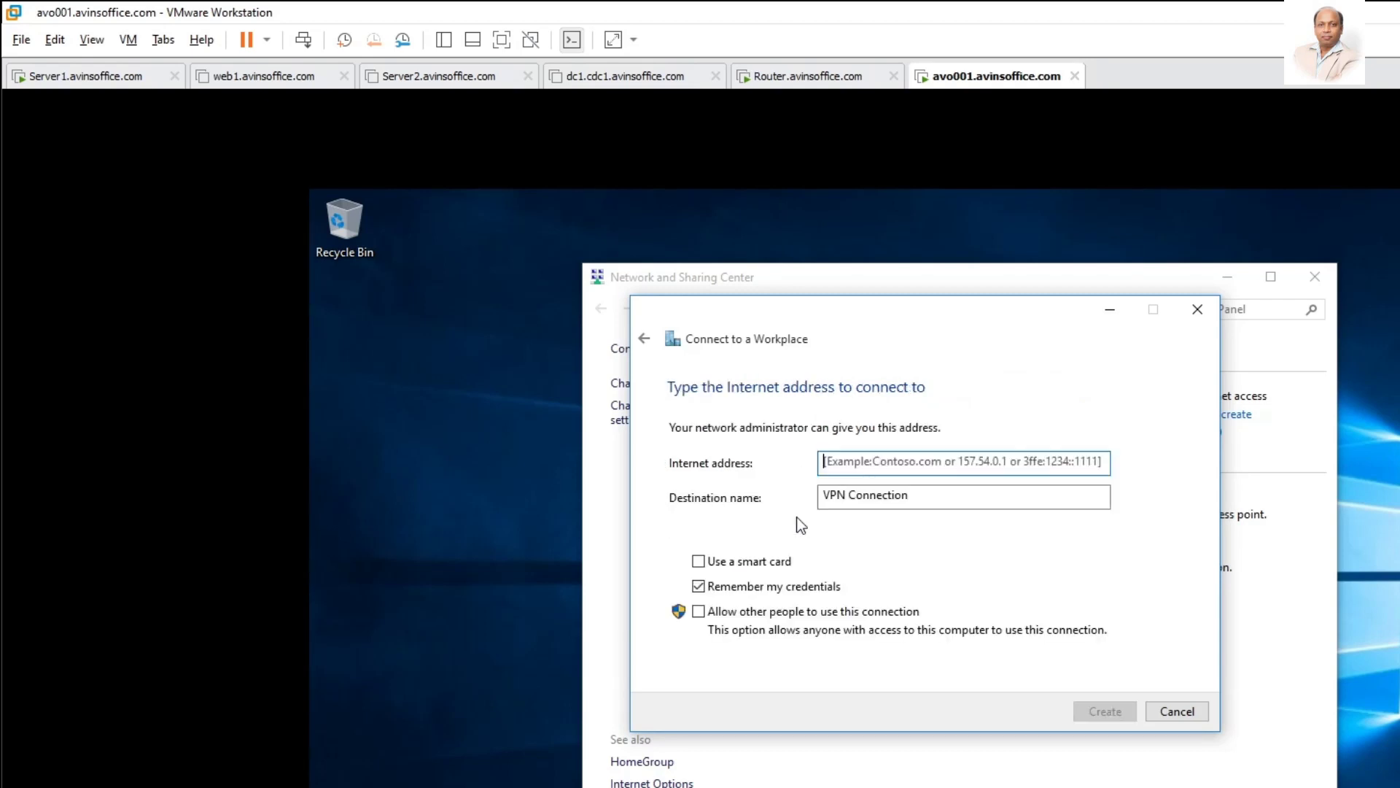
# - Set the VPN's Internet address to 64.120.30.1 and create the connection with the destination name VPN Connection
pyautogui.click(851, 460)
pyautogui.write('1')
pyautogui.press('BackSpace')
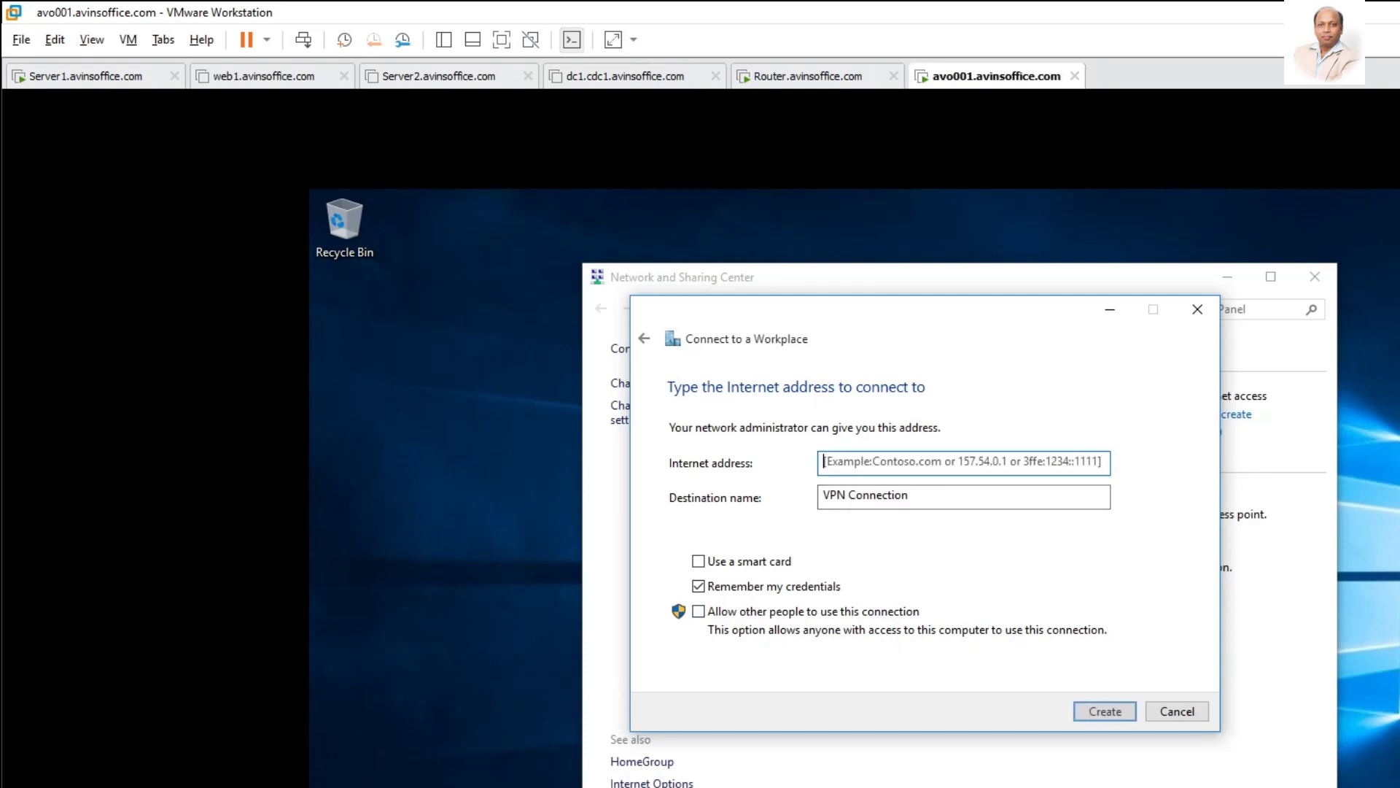
pyautogui.write('64.120.3')
pyautogui.write('1')
pyautogui.click(1117, 711)
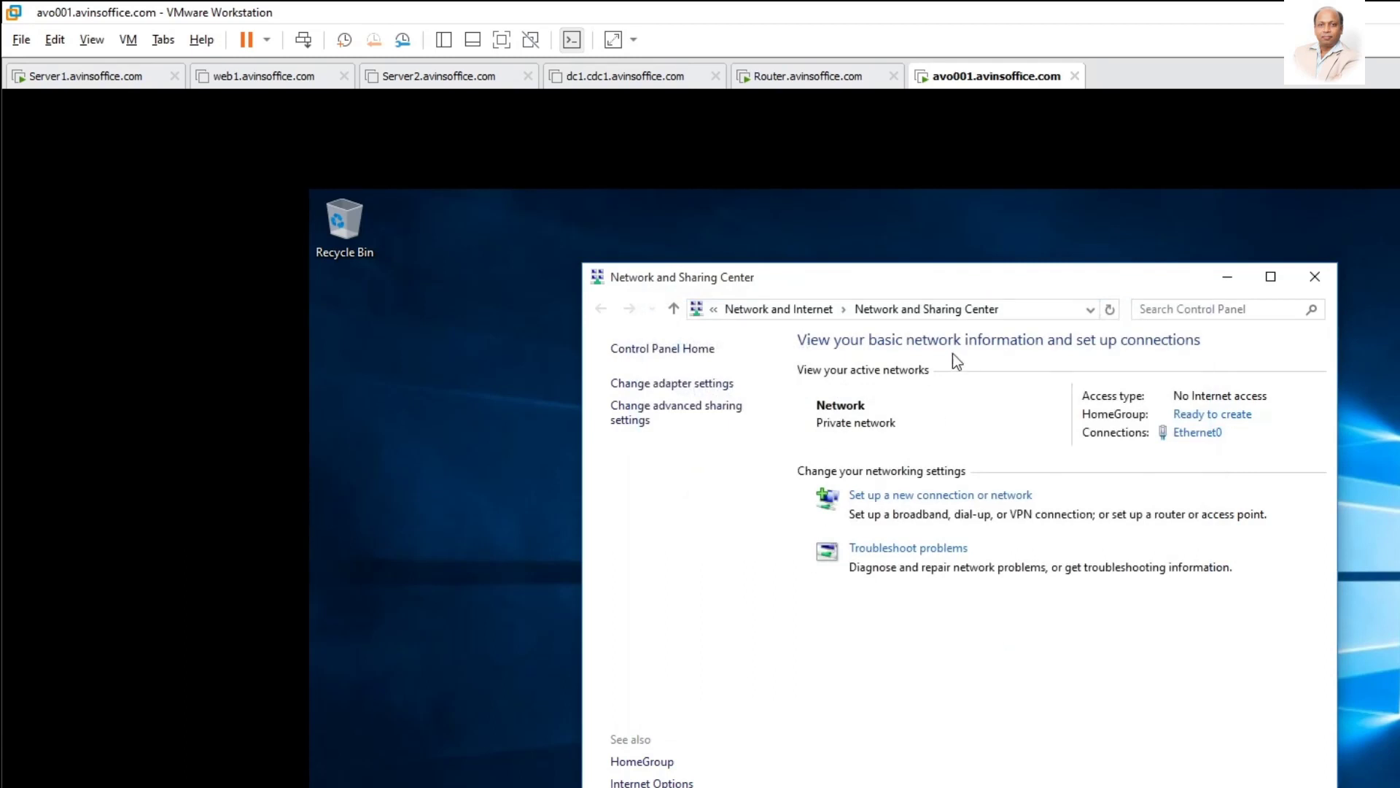
# - Open the new VPN Connection from the network adapters, start connecting, and cancel the sign-in
pyautogui.click(689, 387)
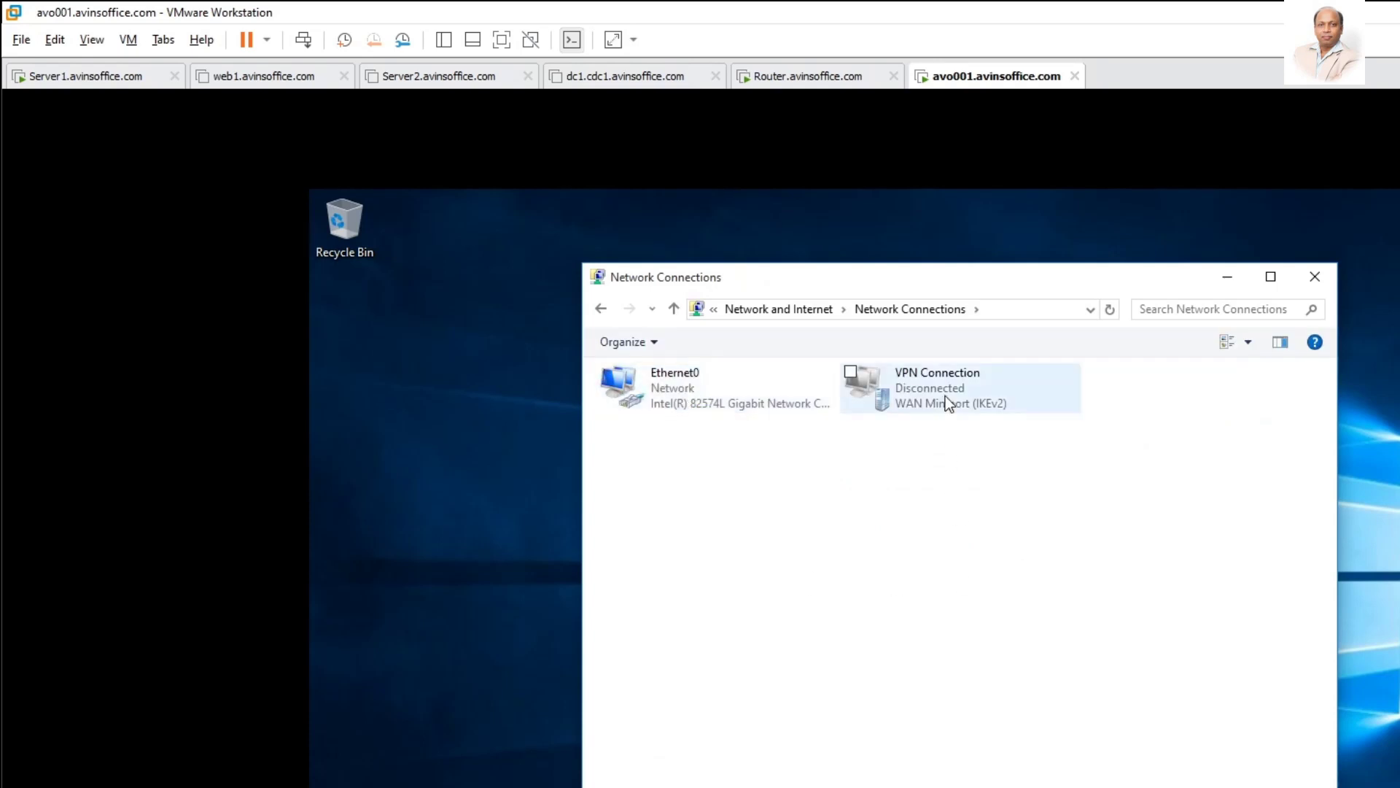
pyautogui.doubleClick(925, 386)
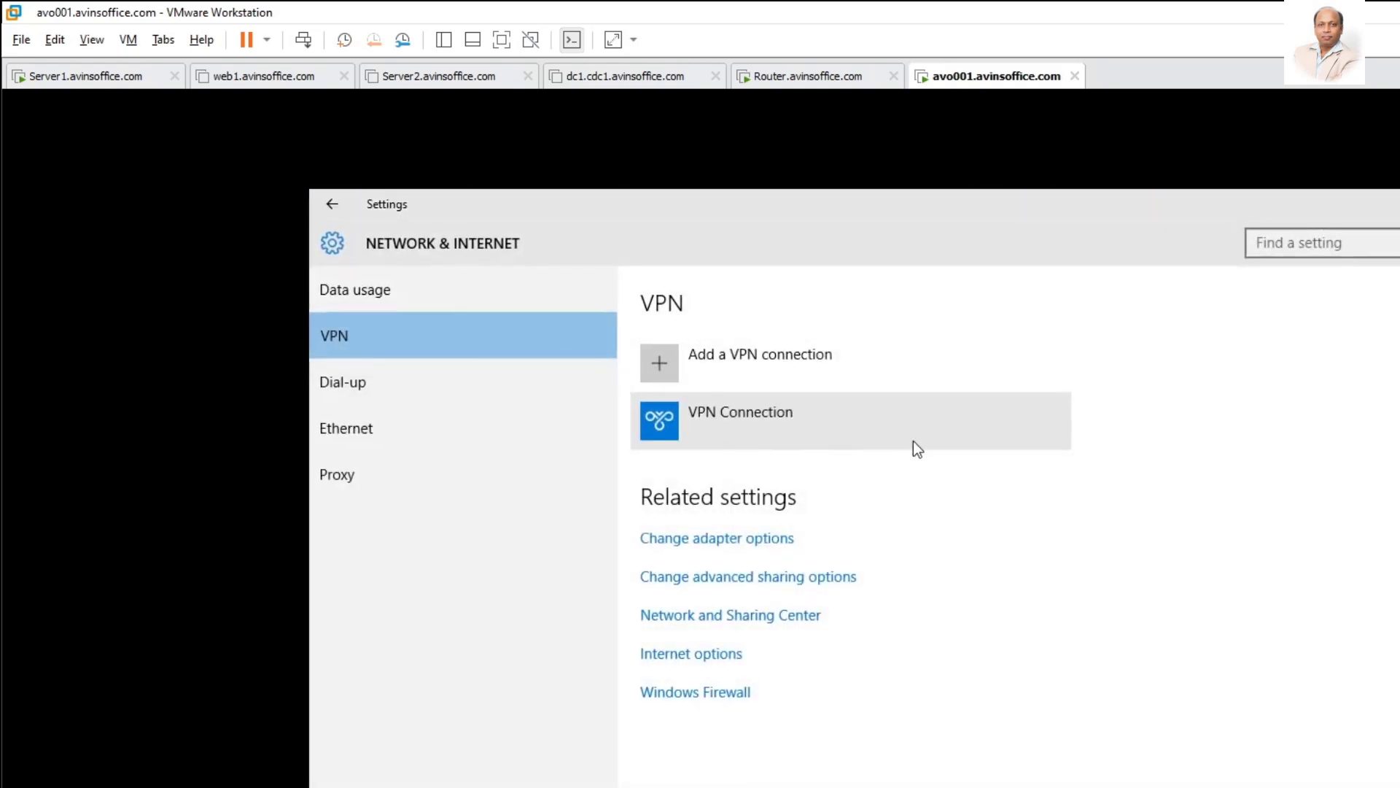
pyautogui.click(790, 434)
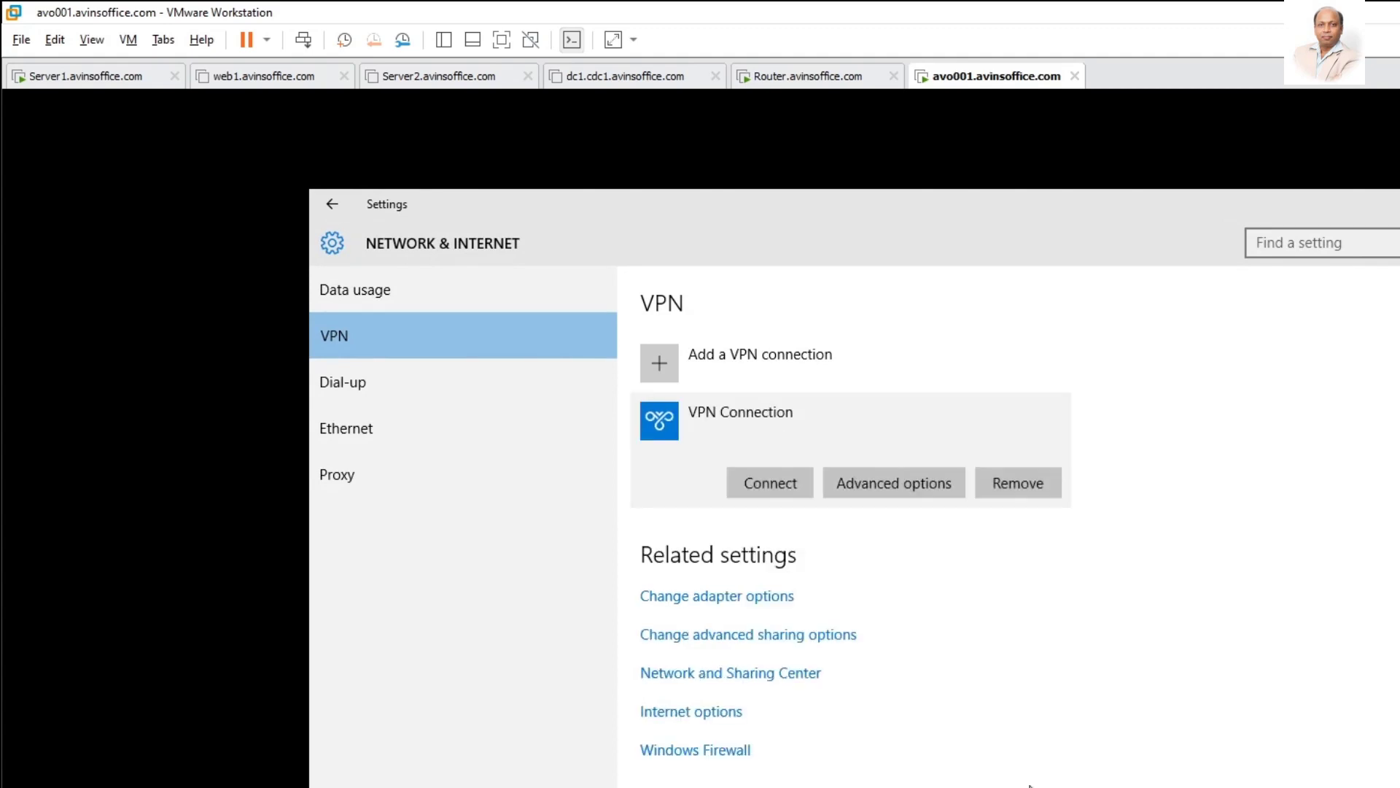
pyautogui.click(752, 492)
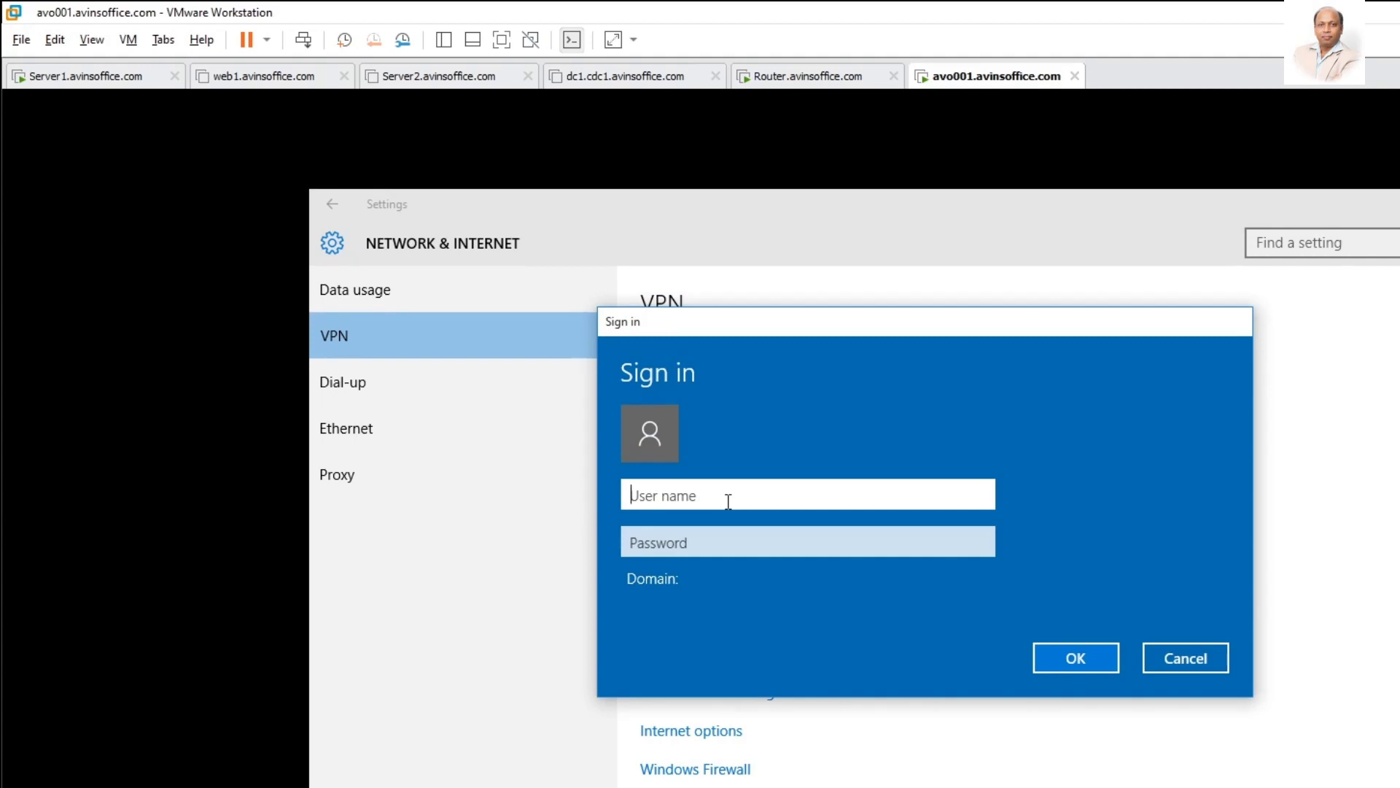
pyautogui.click(1193, 655)
# - Edit the VPN Connection to use user name avinsoffice.com\administrator, enter the account password, and save the changes
pyautogui.click(891, 485)
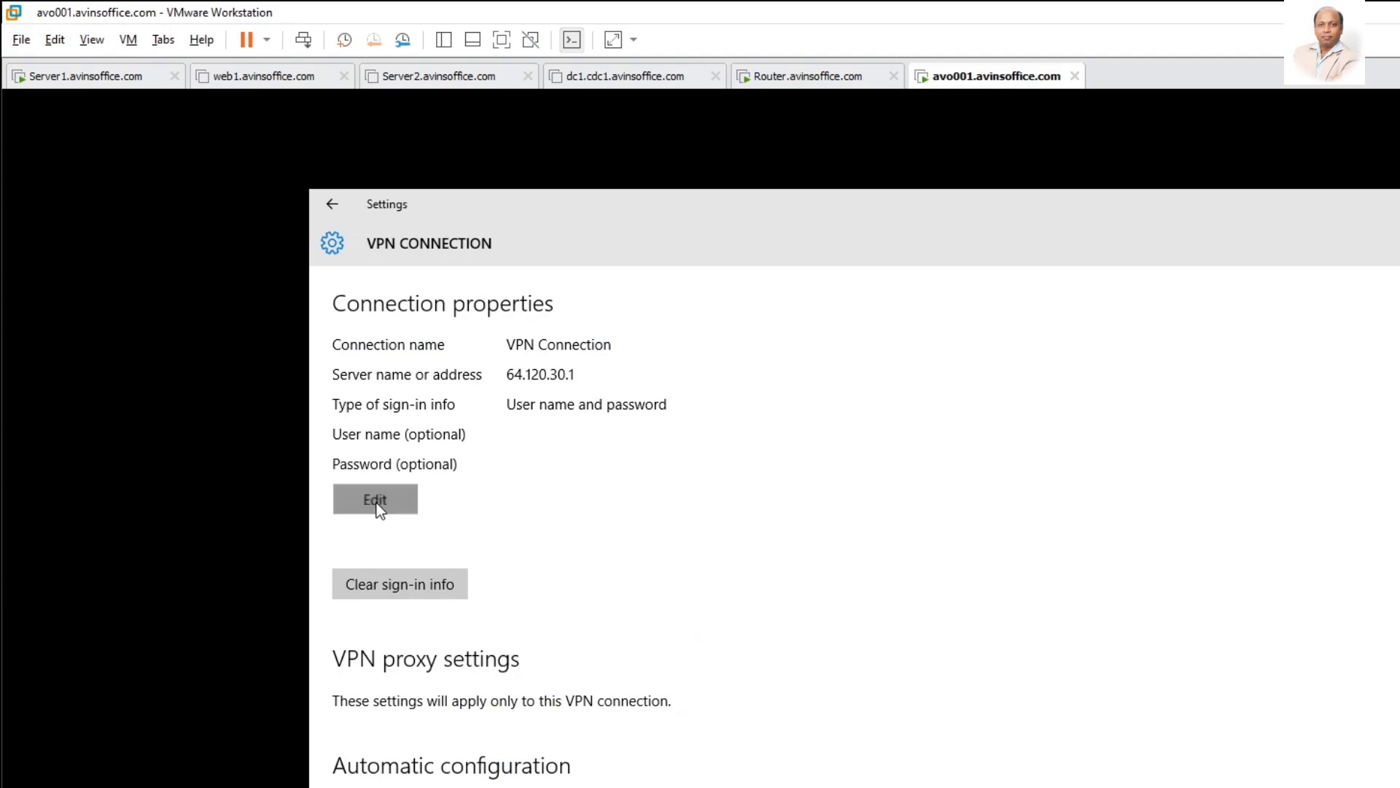
pyautogui.click(377, 502)
pyautogui.click(747, 715)
pyautogui.write('avinsoffice')
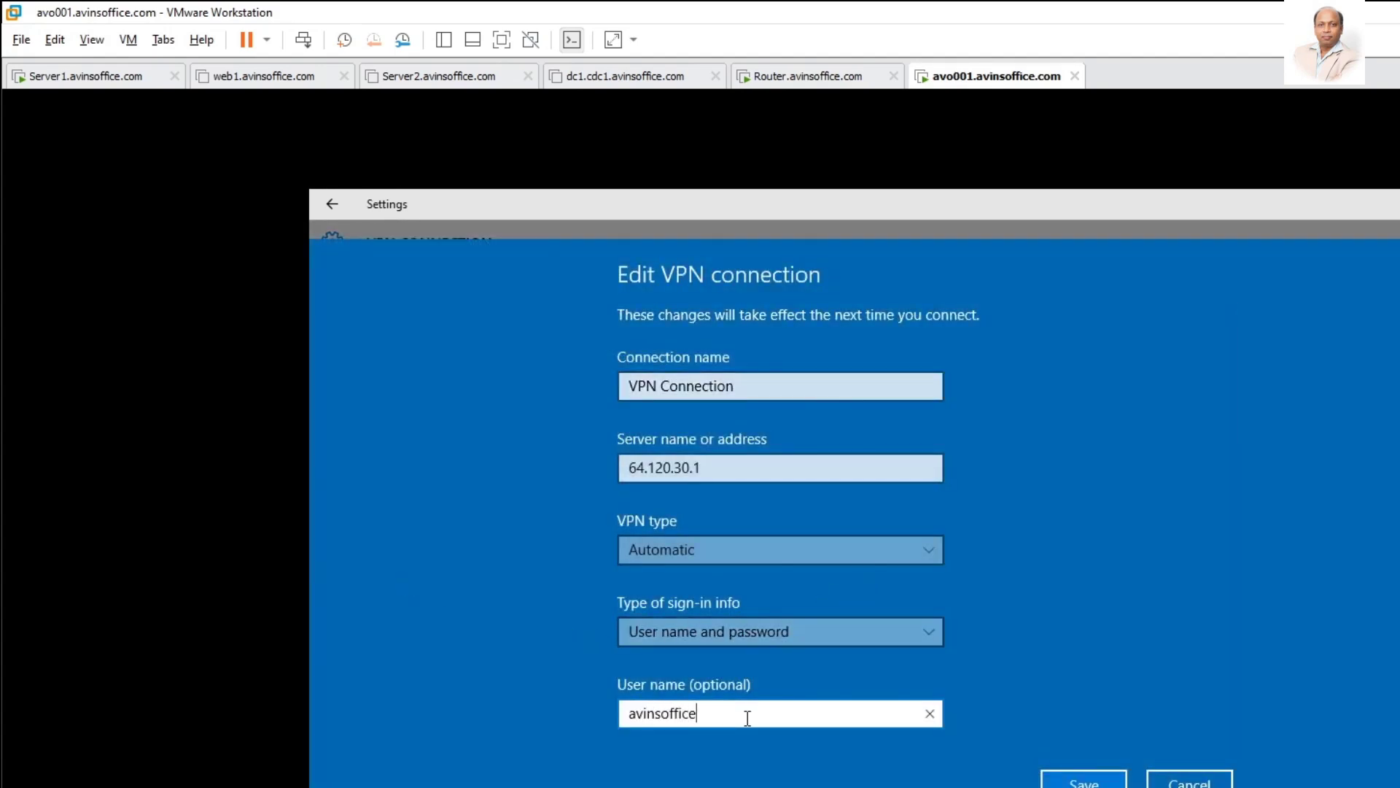
pyautogui.write('.com\\administrator')
pyautogui.press('Tab')
pyautogui.write('•••••')
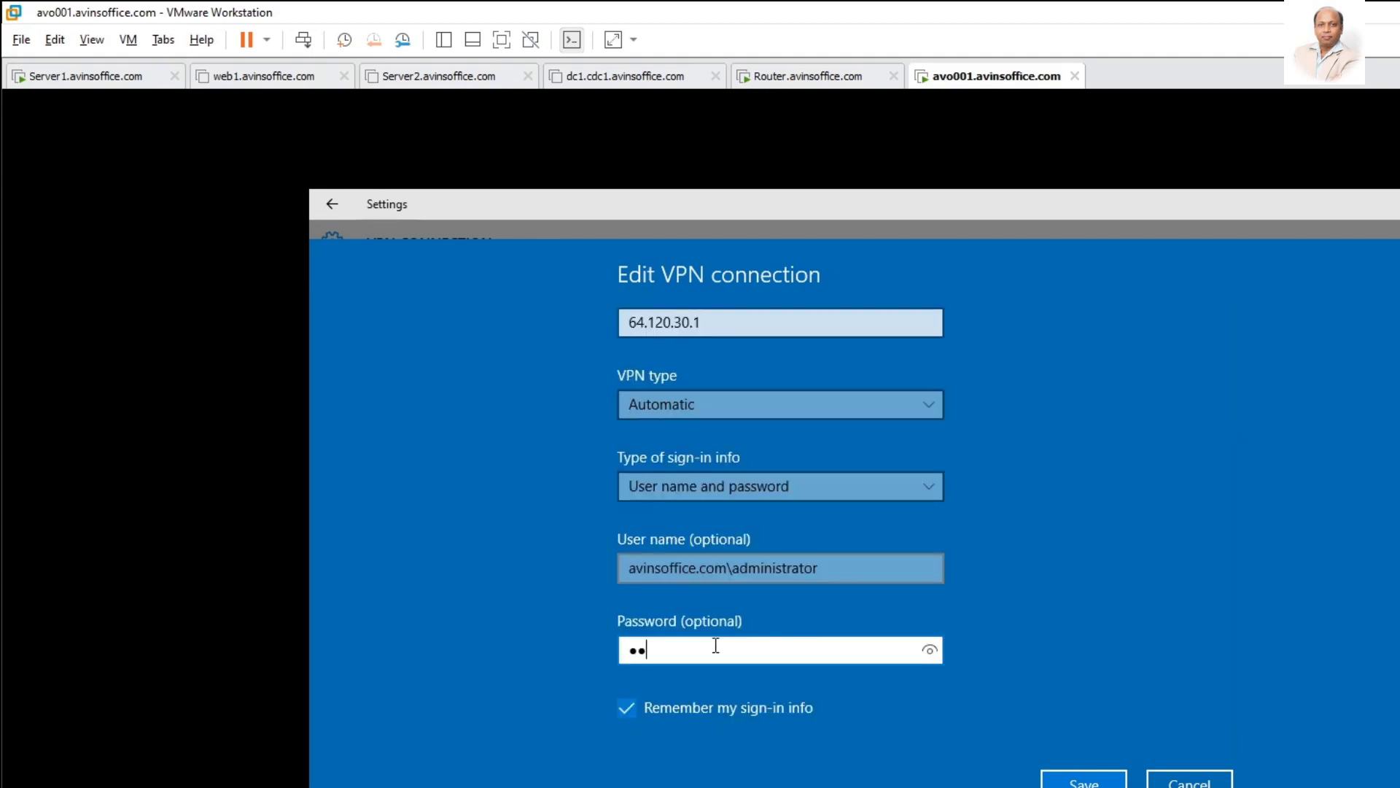
pyautogui.write('•••')
pyautogui.click(1078, 782)
# - Return to the list of VPN connections and connect VPN Connection
pyautogui.click(331, 204)
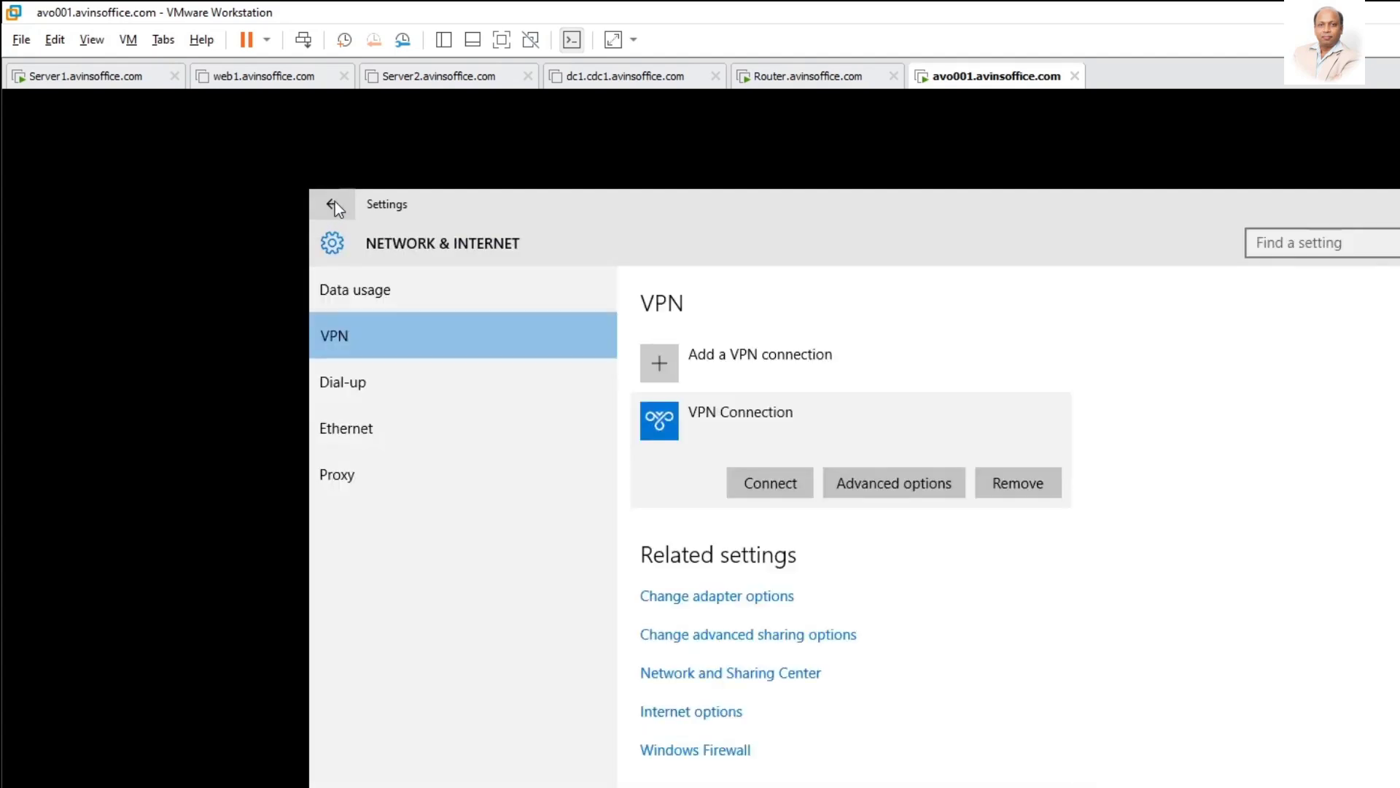
pyautogui.click(769, 483)
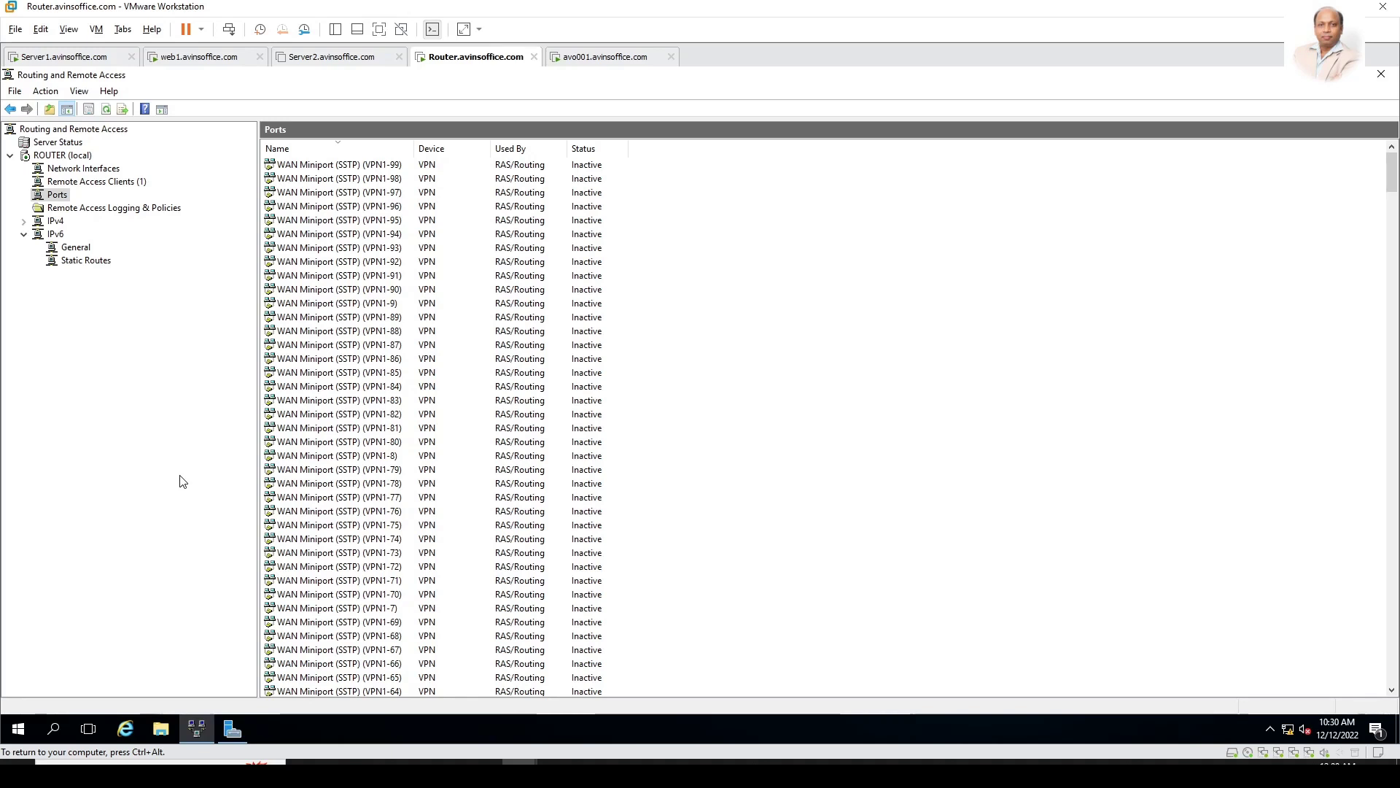
# - Show the Remote Access Clients on the Router machine and refresh the list
pyautogui.click(98, 183)
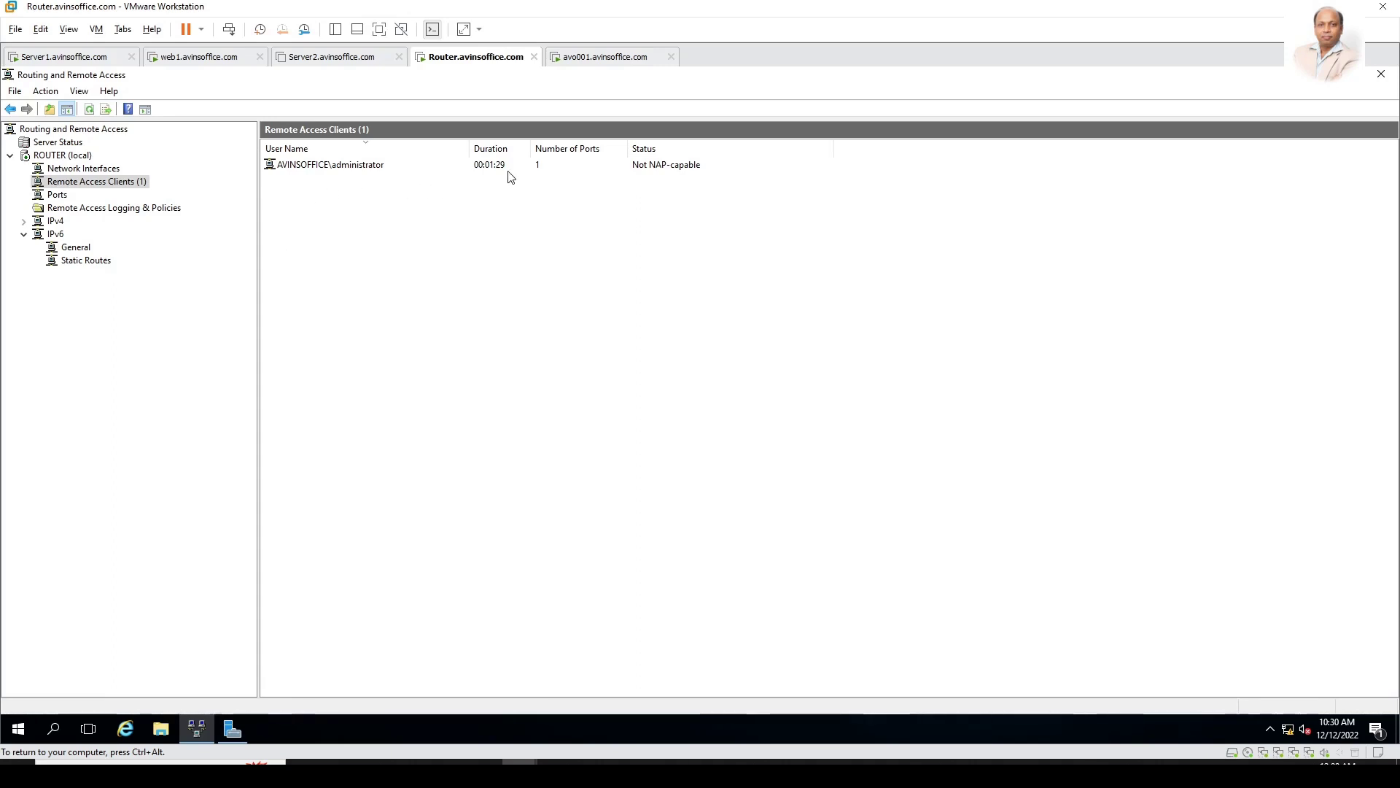
pyautogui.rightClick(437, 253)
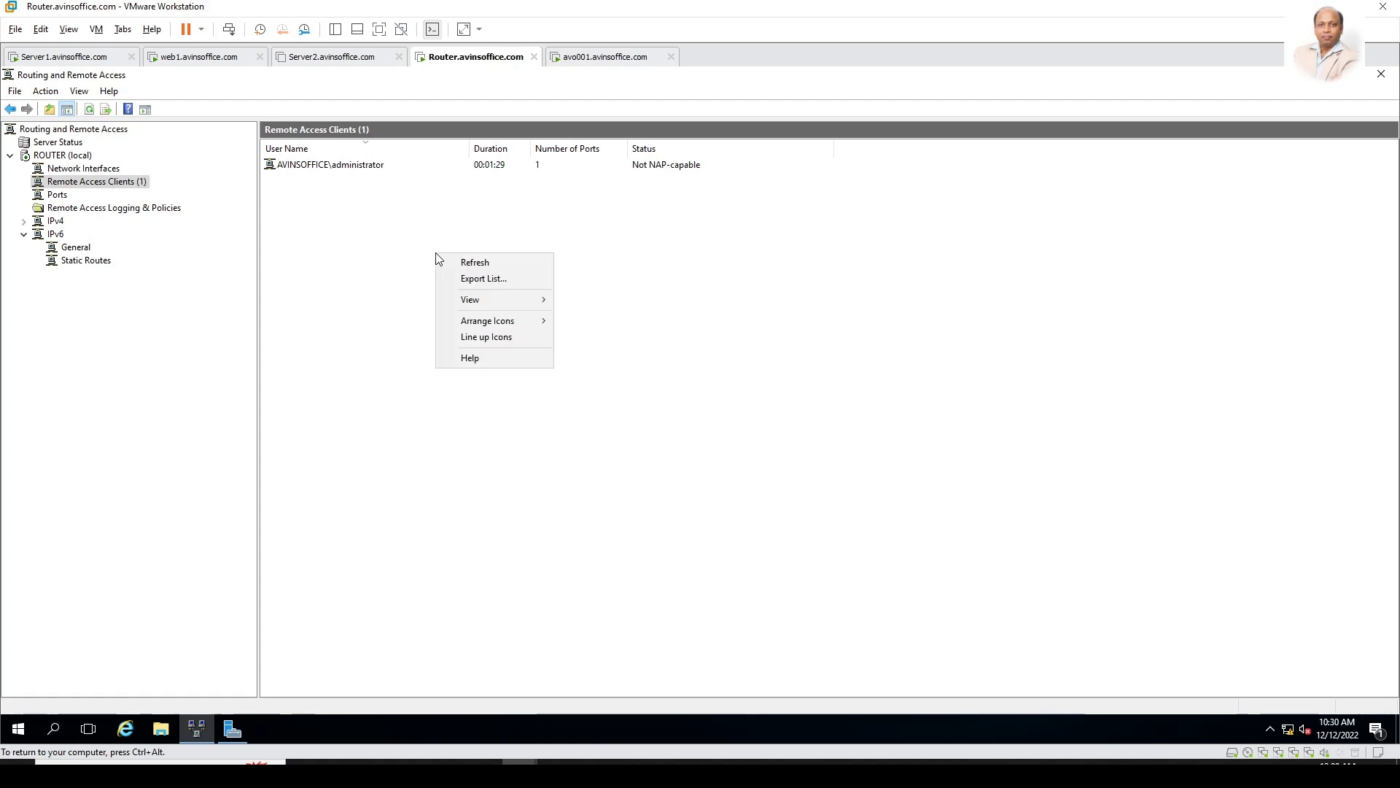
pyautogui.click(458, 261)
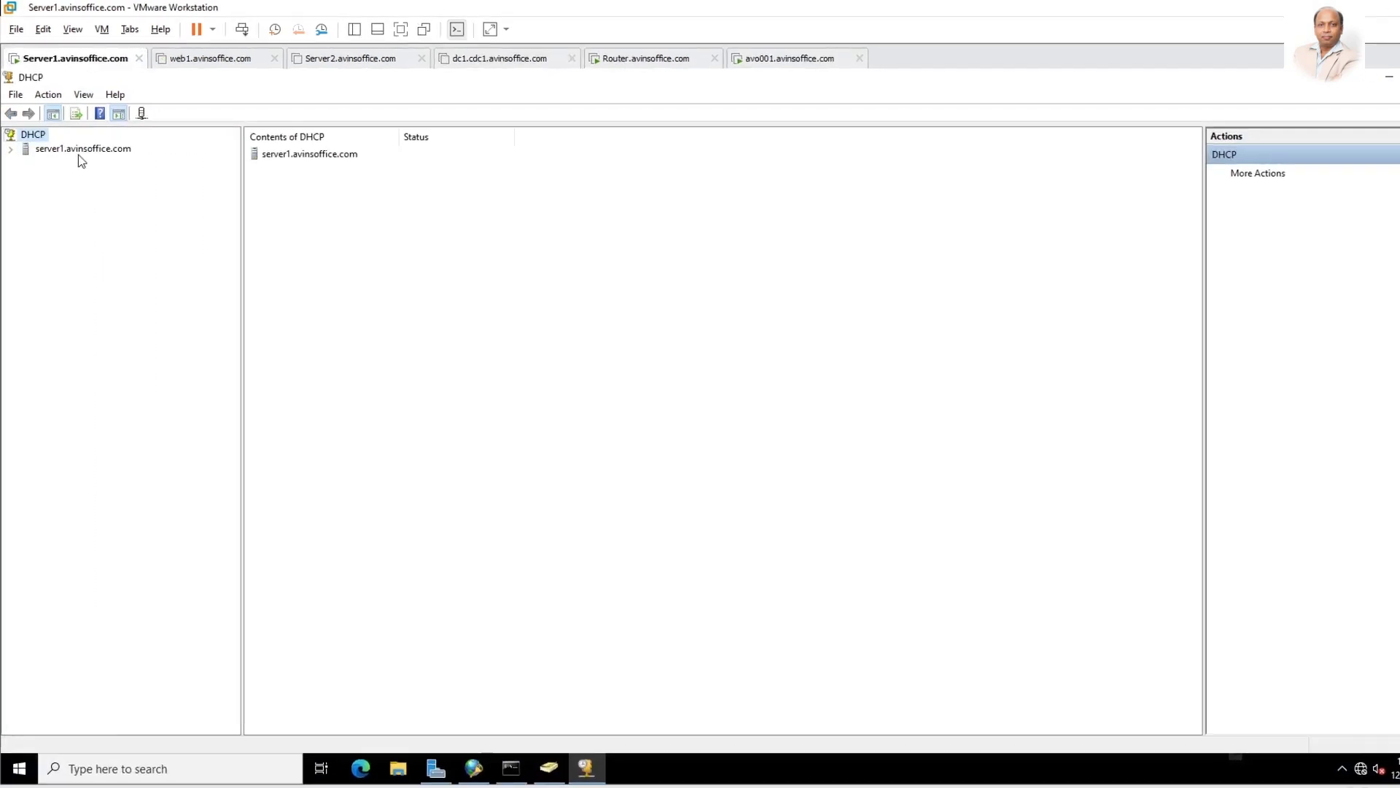
# - Show the address leases of the IPv4 scope 192.168.0.0 in DHCP on Server1
pyautogui.click(12, 169)
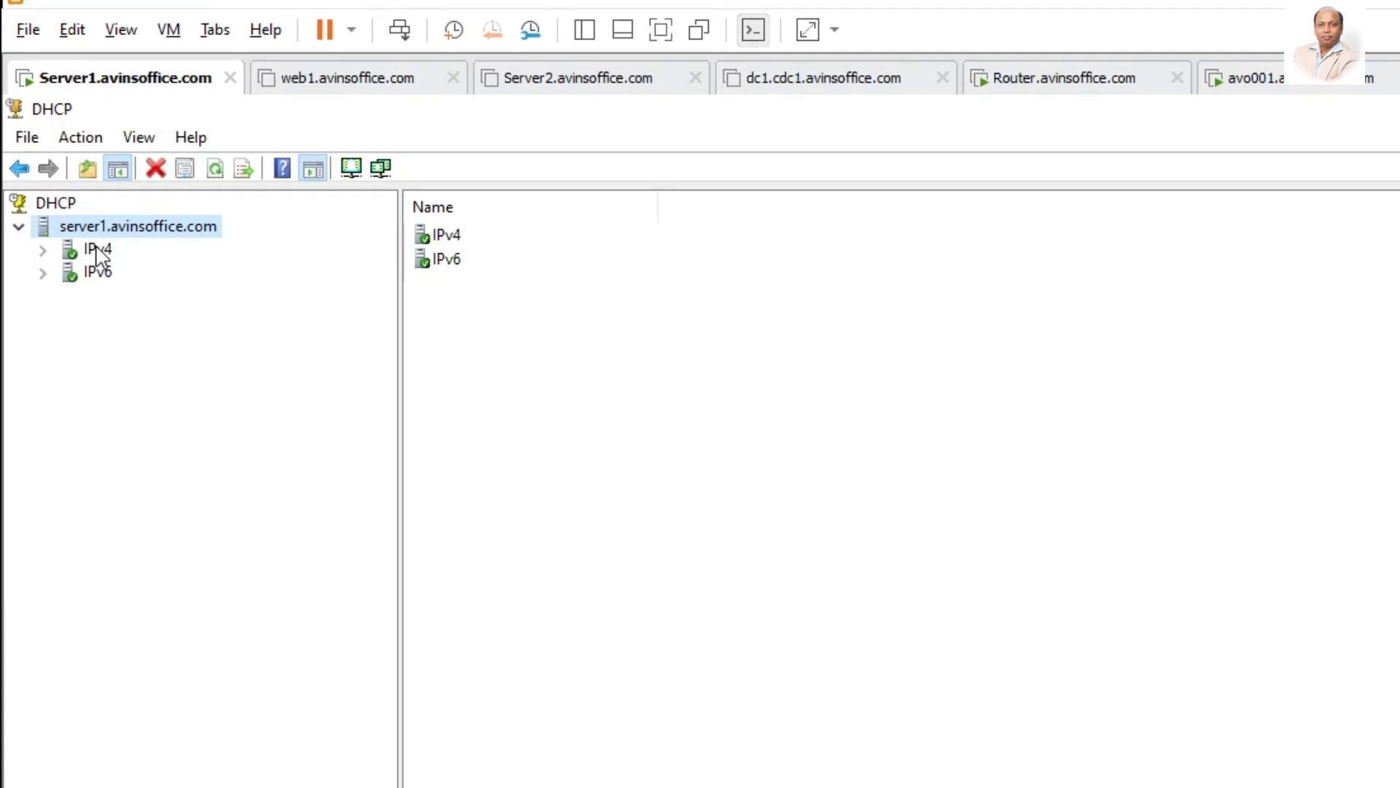
pyautogui.click(69, 185)
pyautogui.doubleClick(90, 251)
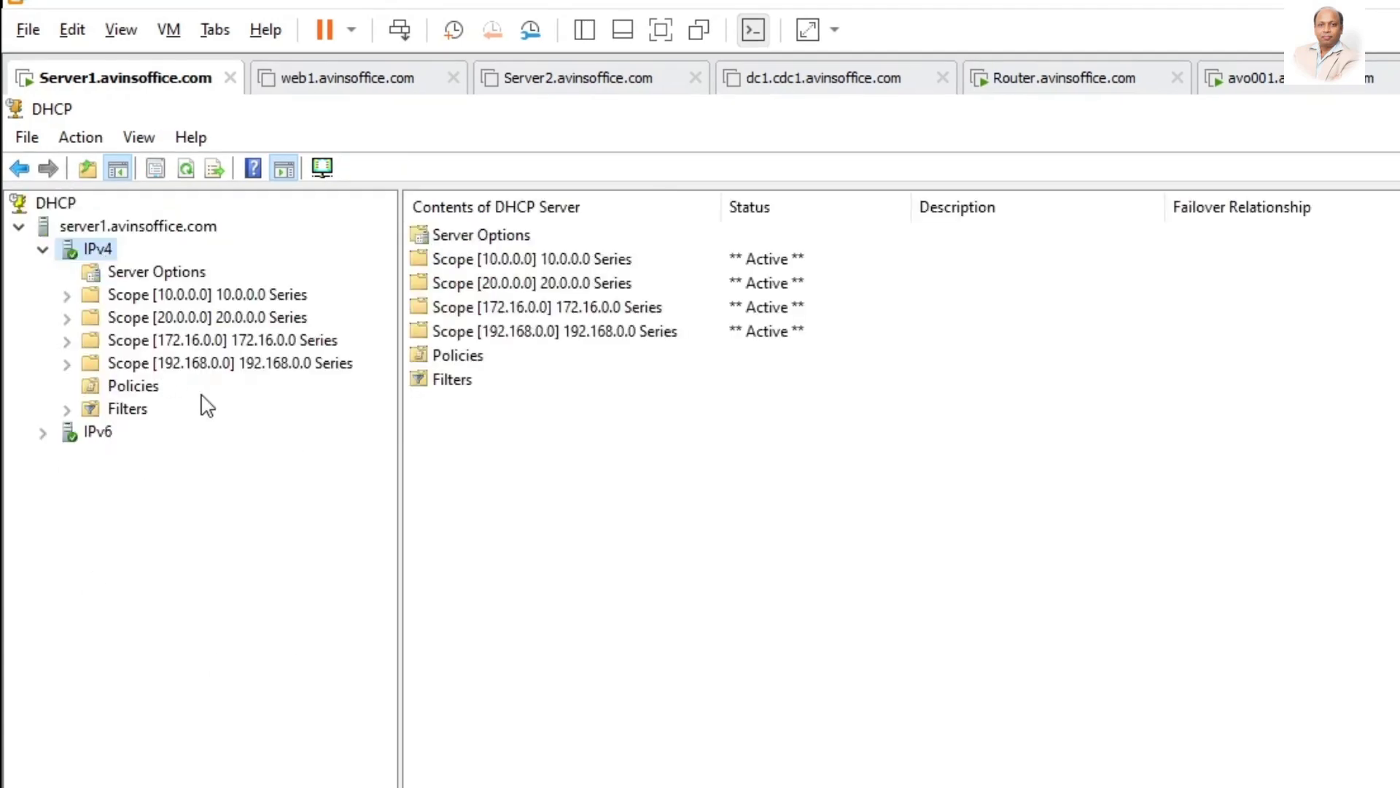
pyautogui.doubleClick(194, 364)
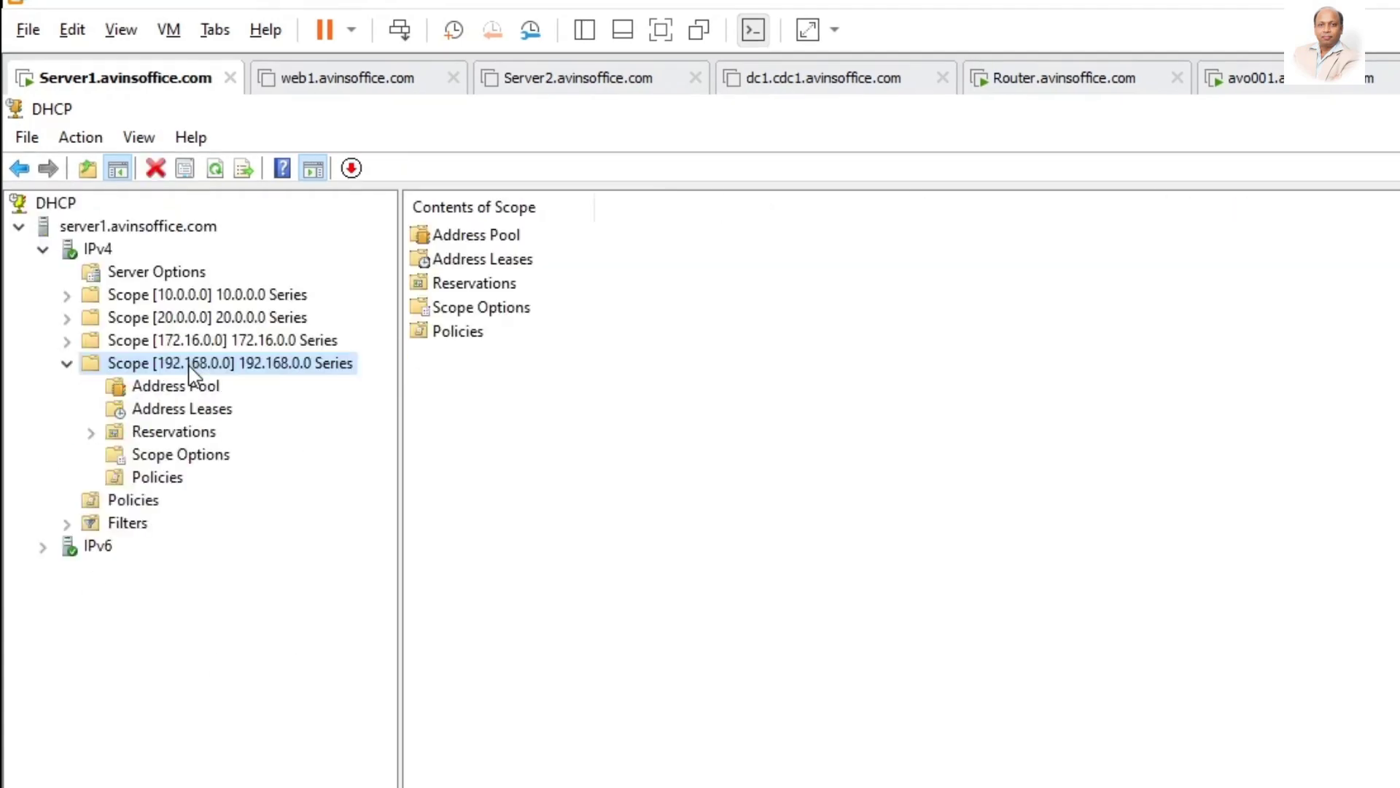
pyautogui.click(209, 412)
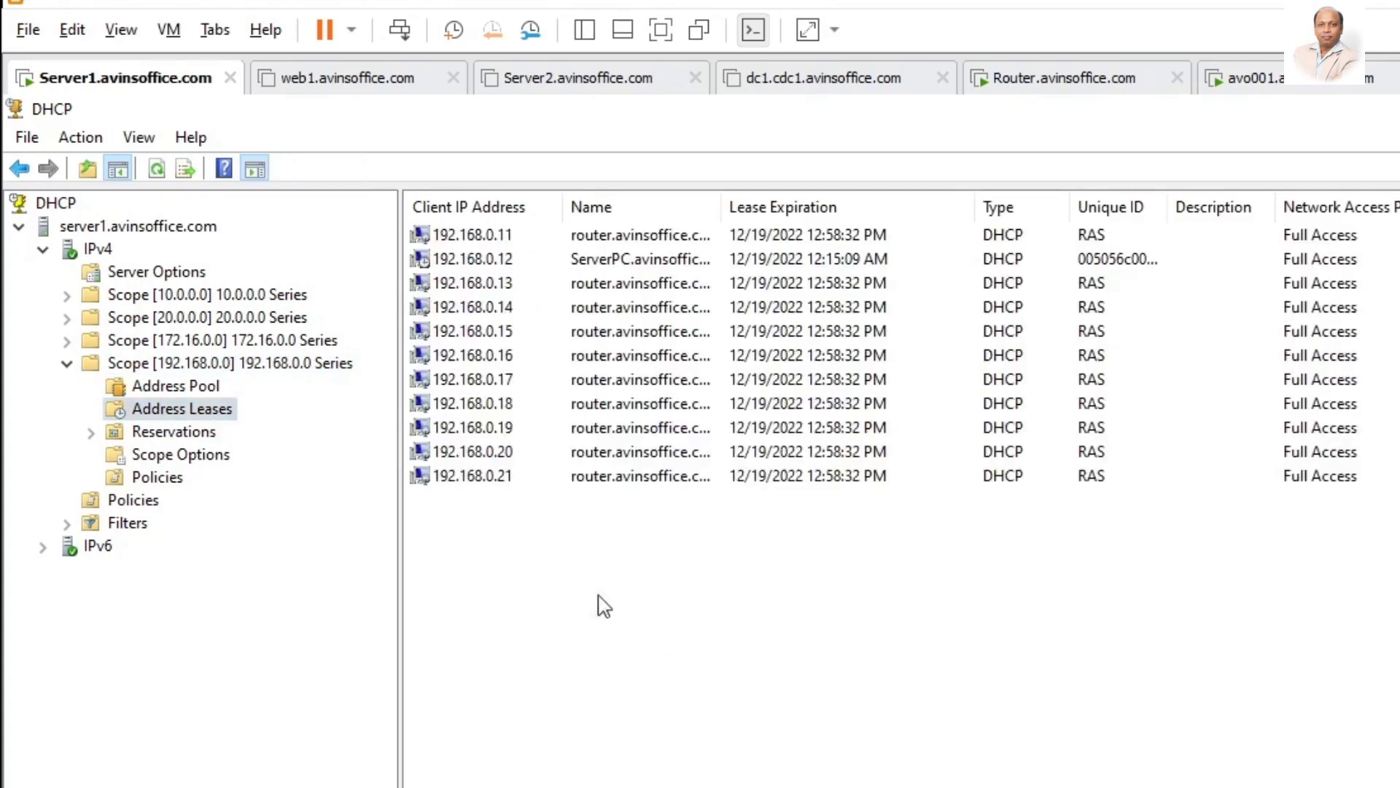
# - Examine the individual router leases from 192.168.0.19 to 192.168.0.21 in the scope
pyautogui.click(499, 455)
pyautogui.click(627, 477)
pyautogui.click(625, 450)
pyautogui.click(624, 430)
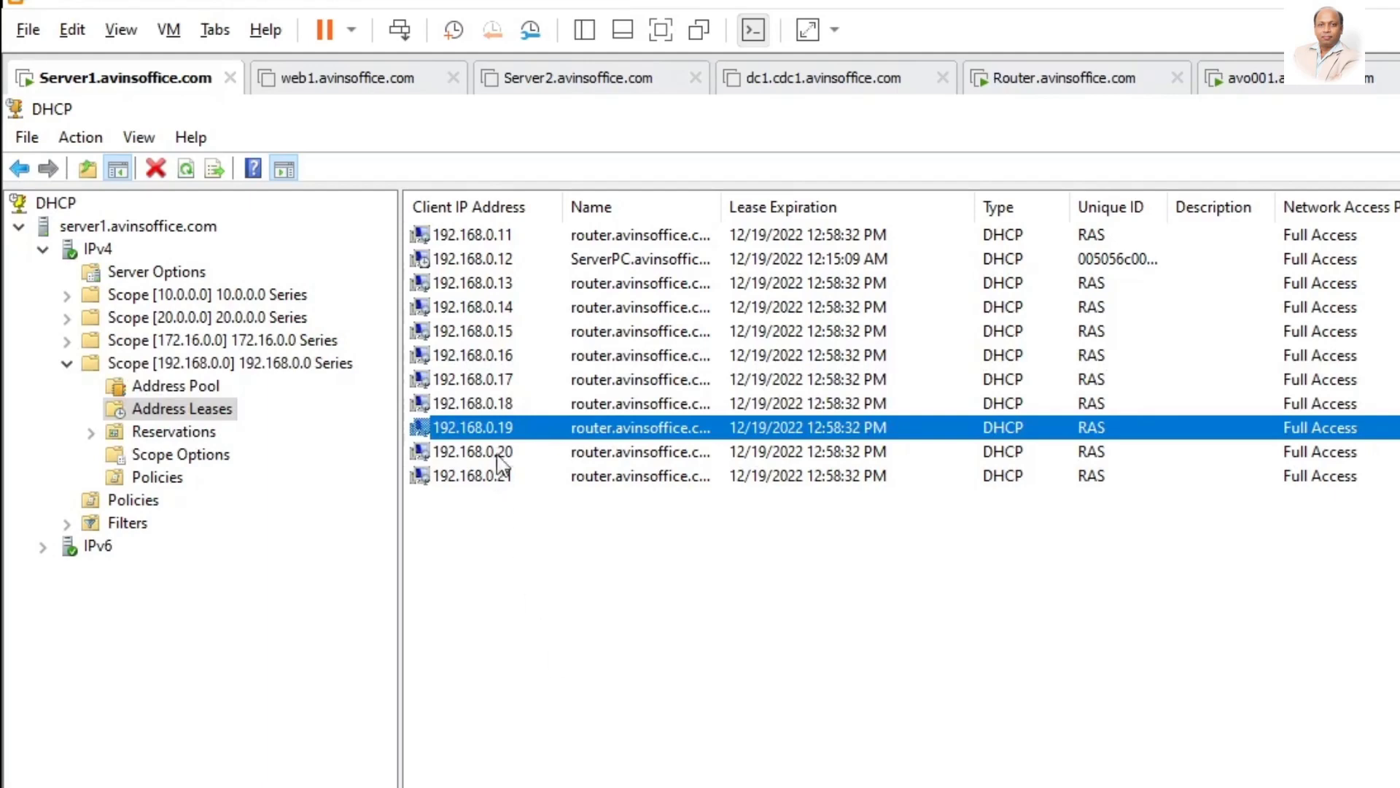
# - Switch to the Router machine and minimize the Command Prompt window covering Routing and Remote Access
pyautogui.click(1015, 87)
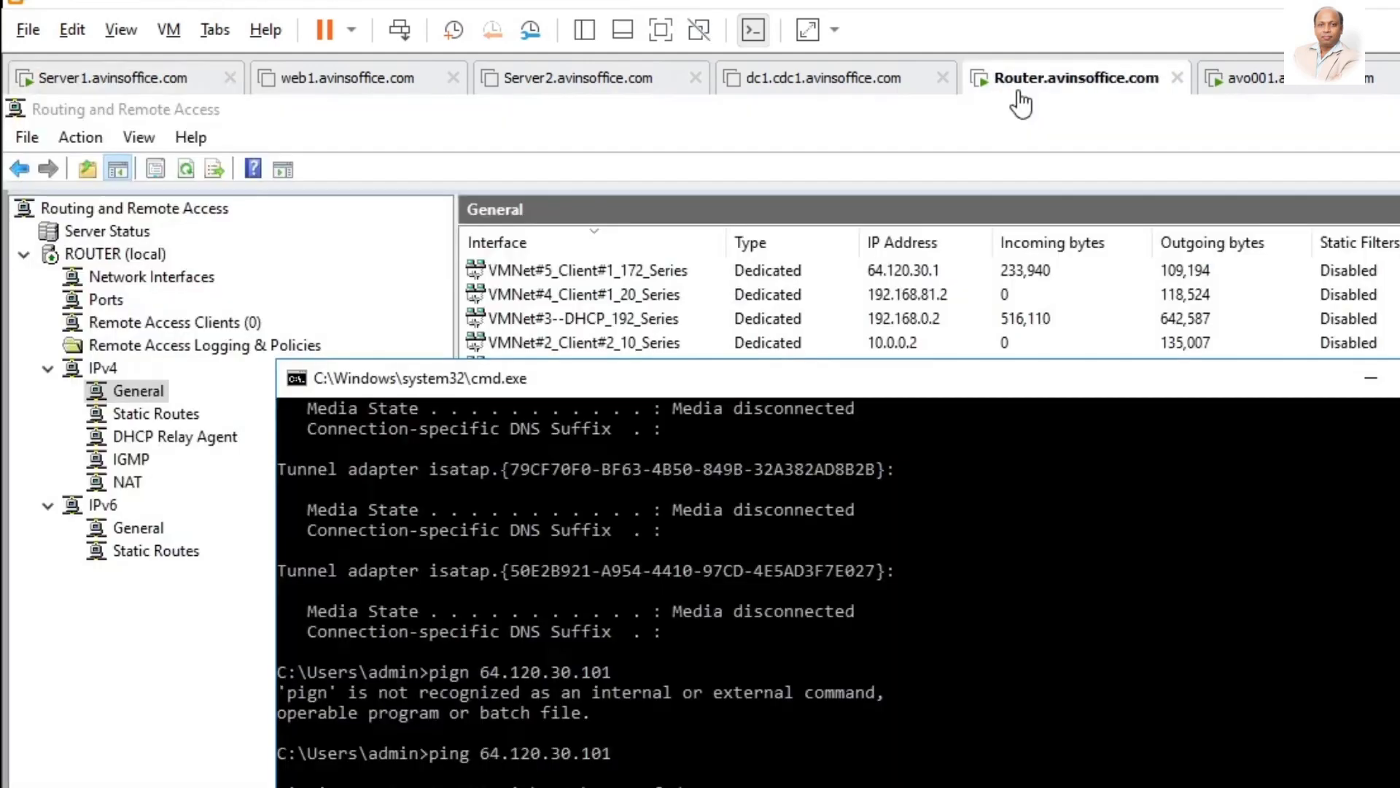
pyautogui.click(1374, 386)
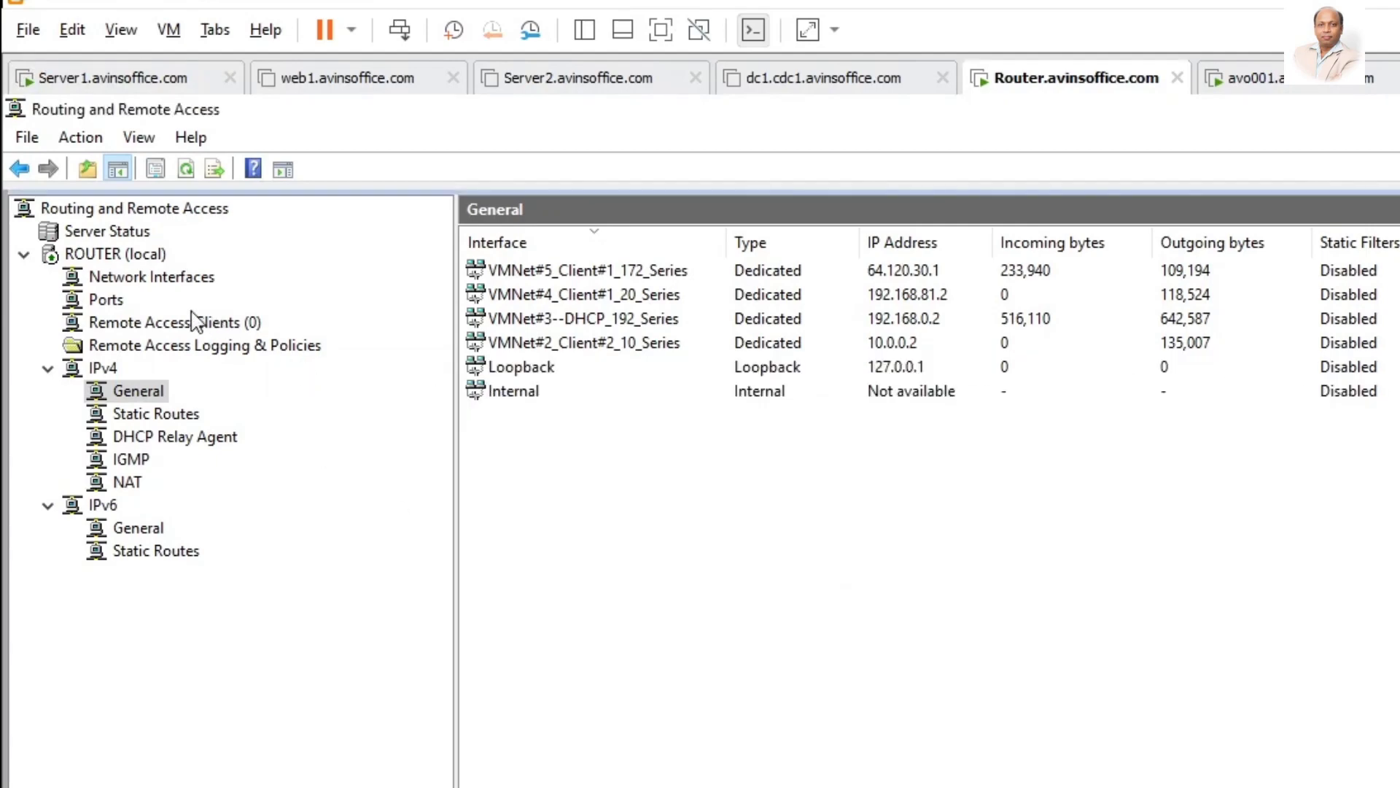
# - Examine the VPN ports on the Router machine, including the status of WAN Miniport (SSTP) (VPN1-99)
pyautogui.click(104, 301)
pyautogui.click(631, 392)
pyautogui.click(588, 605)
pyautogui.click(621, 540)
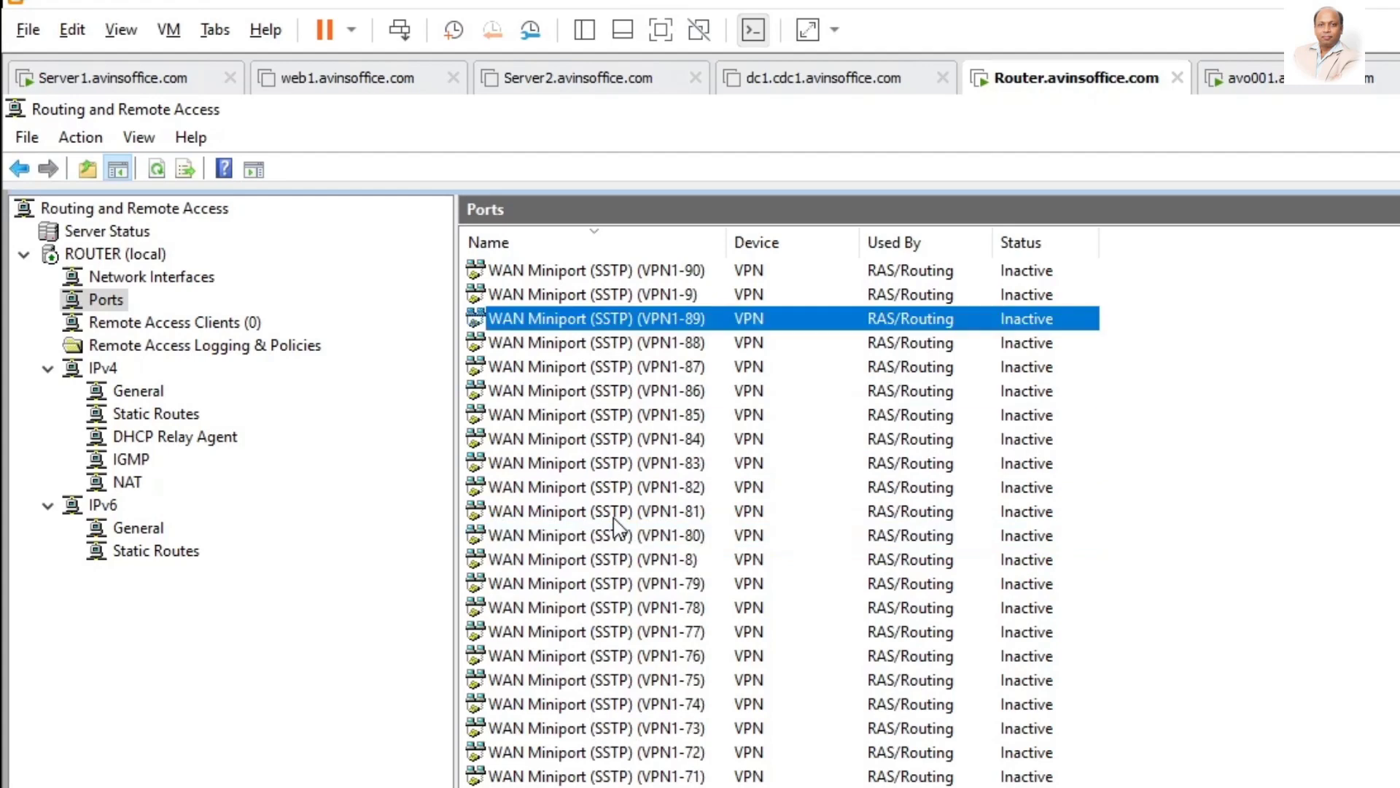
pyautogui.click(643, 271)
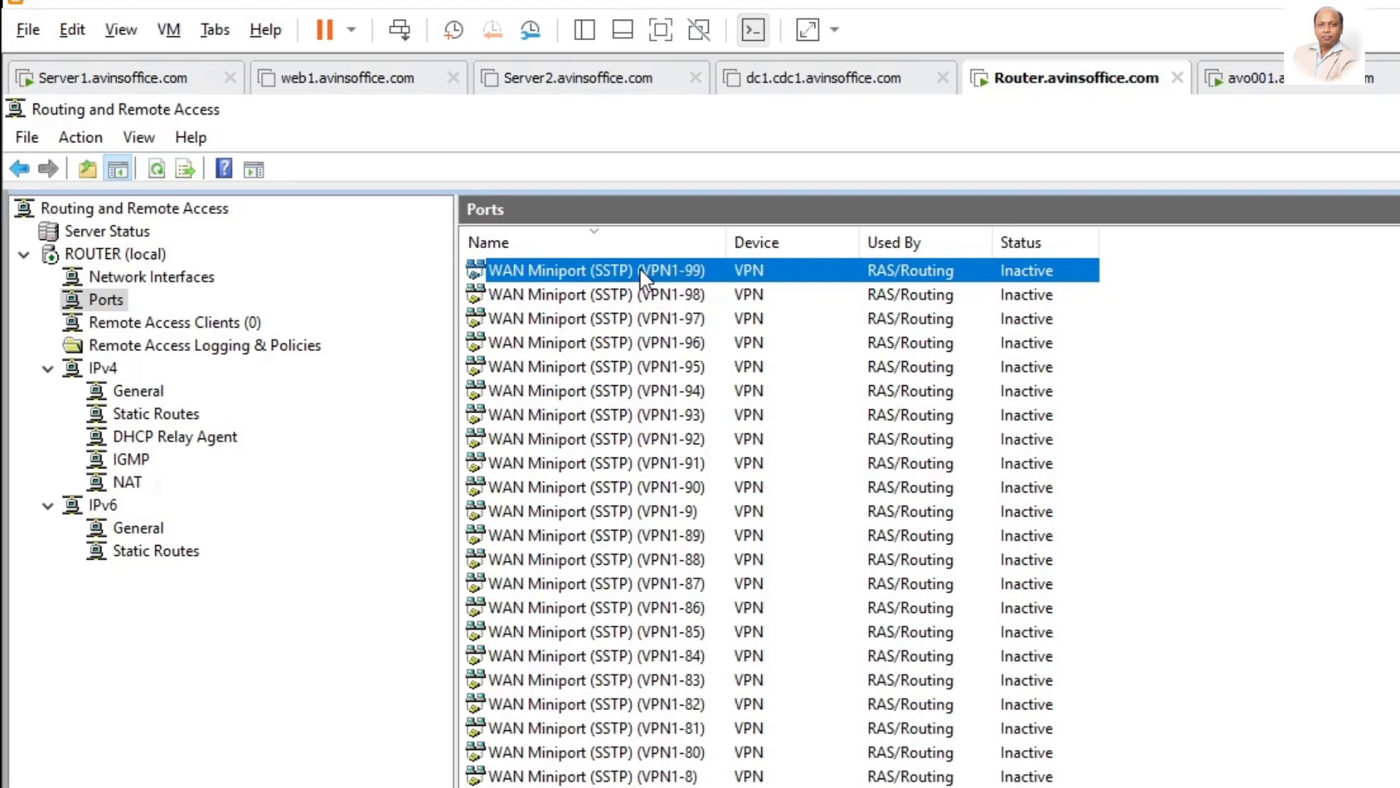
pyautogui.doubleClick(640, 270)
pyautogui.press('Escape')
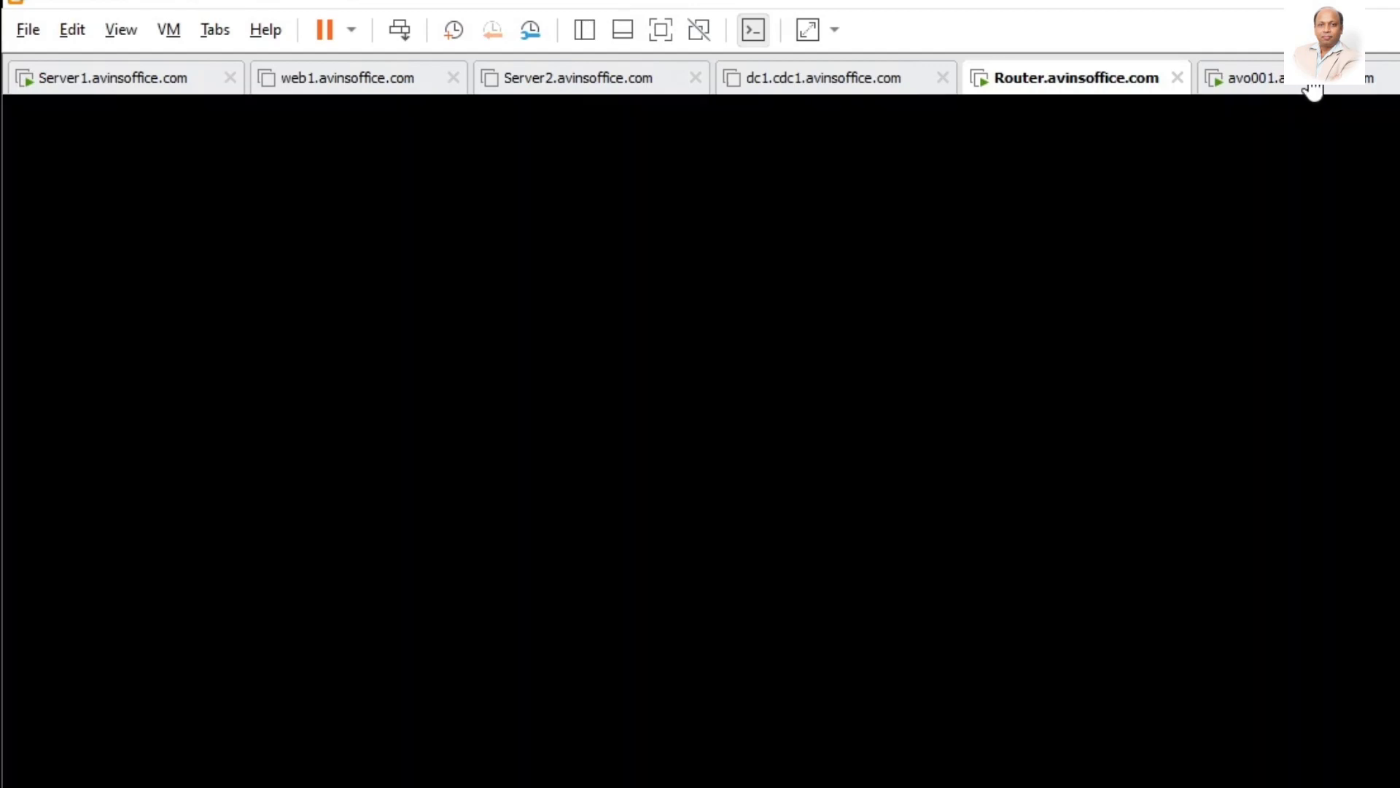
# - Switch to the avo001 client and examine the Ethernet0 and VPN adapter IPv4 addresses in the ipconfig output
pyautogui.click(1311, 88)
pyautogui.moveTo(465, 573); pyautogui.dragTo(542, 576)
pyautogui.click(473, 588)
pyautogui.moveTo(462, 306); pyautogui.dragTo(532, 307)
pyautogui.click(530, 306)
pyautogui.click(540, 365)
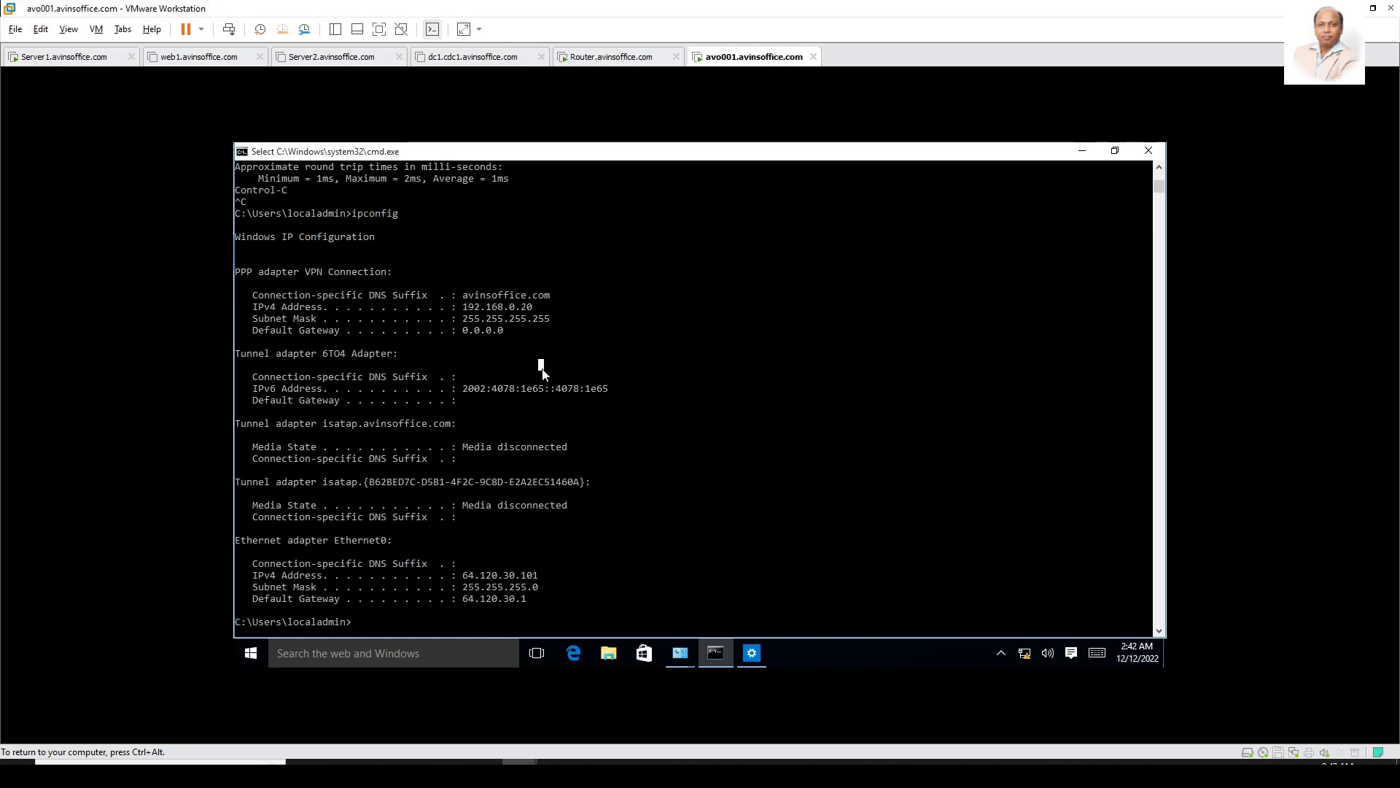
# - Disconnect the client's VPN Connection and check the remaining adapters with ipconfig
pyautogui.click(752, 653)
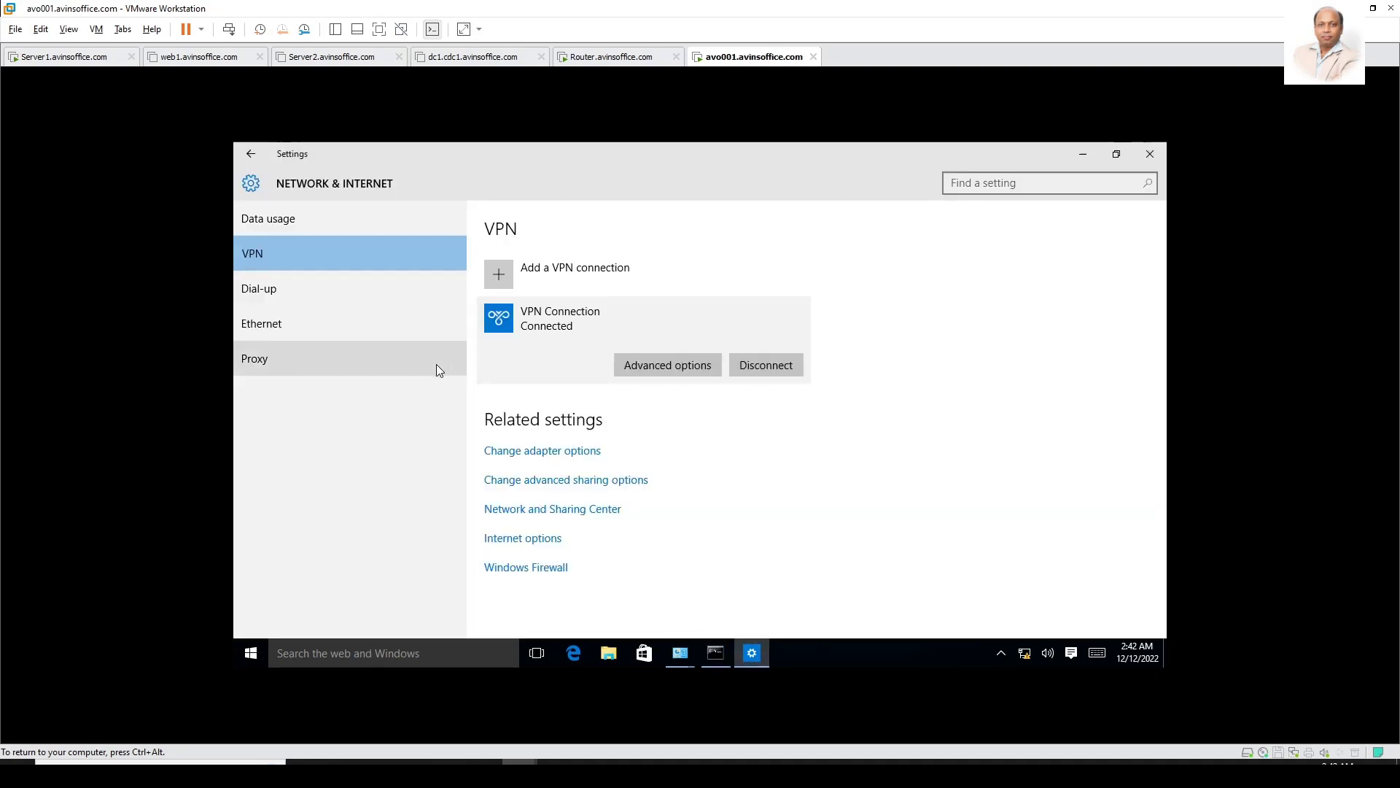
pyautogui.click(765, 365)
pyautogui.hotkey('alt', 'Tab')
pyautogui.click(641, 484)
pyautogui.write('ipconfig')
pyautogui.press('Return')
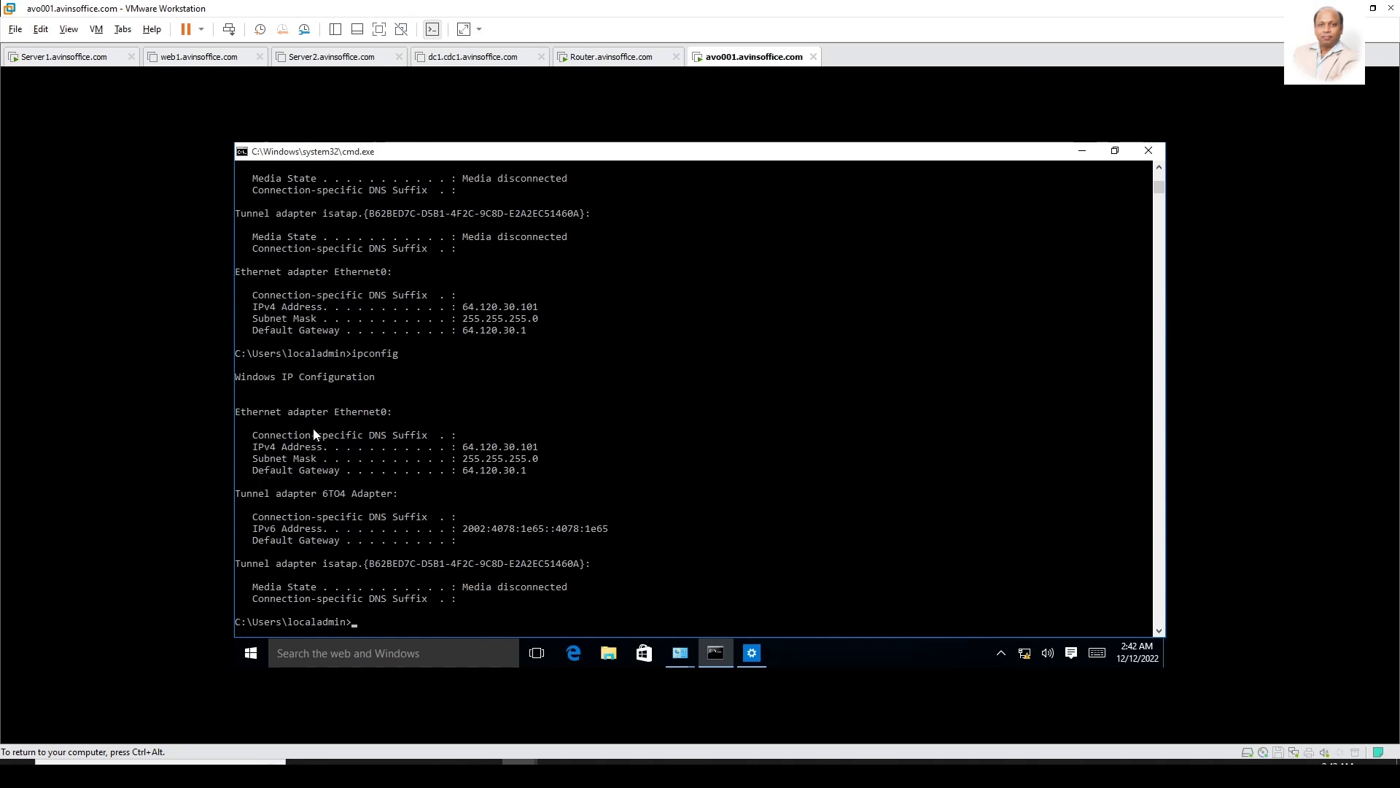
pyautogui.moveTo(251, 379); pyautogui.dragTo(386, 379)
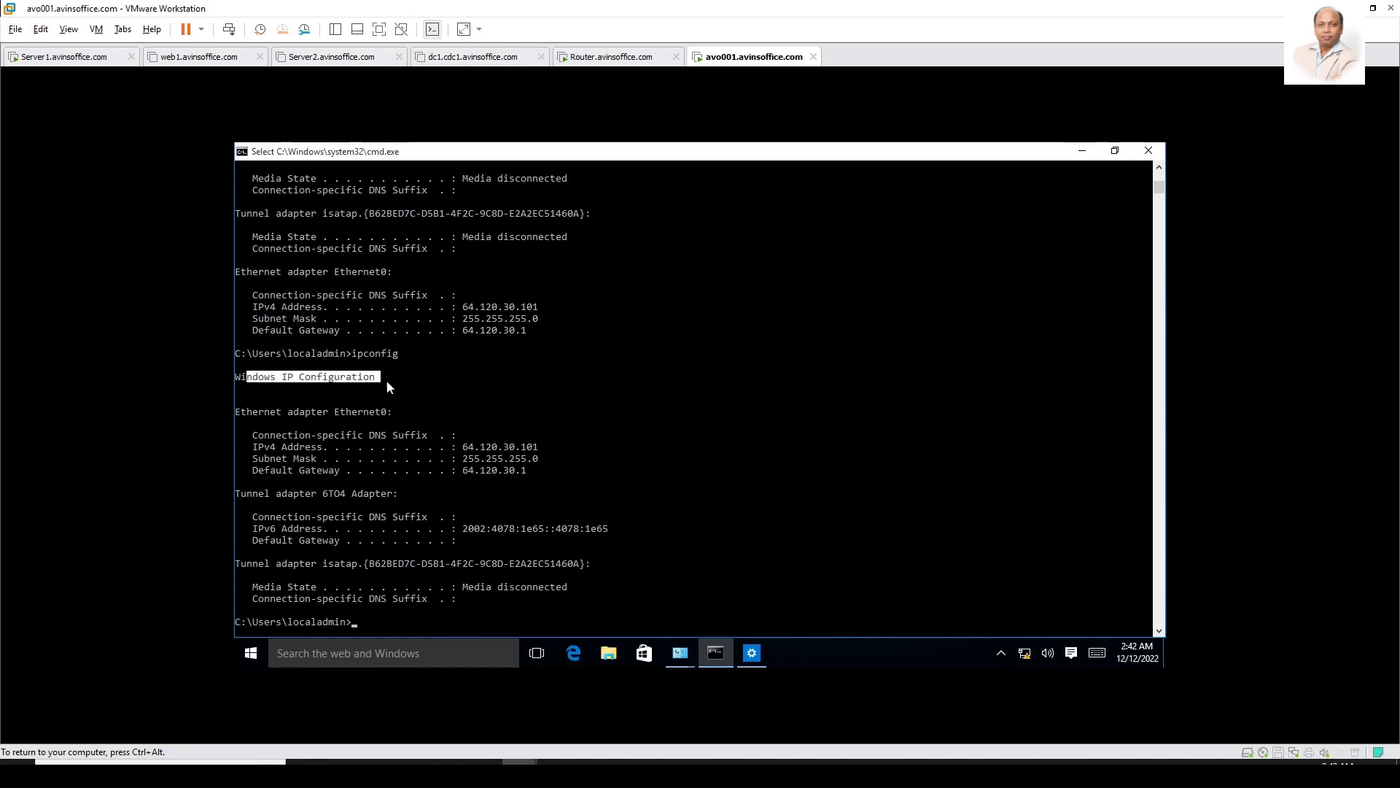
pyautogui.moveTo(238, 413); pyautogui.dragTo(507, 416)
pyautogui.click(561, 481)
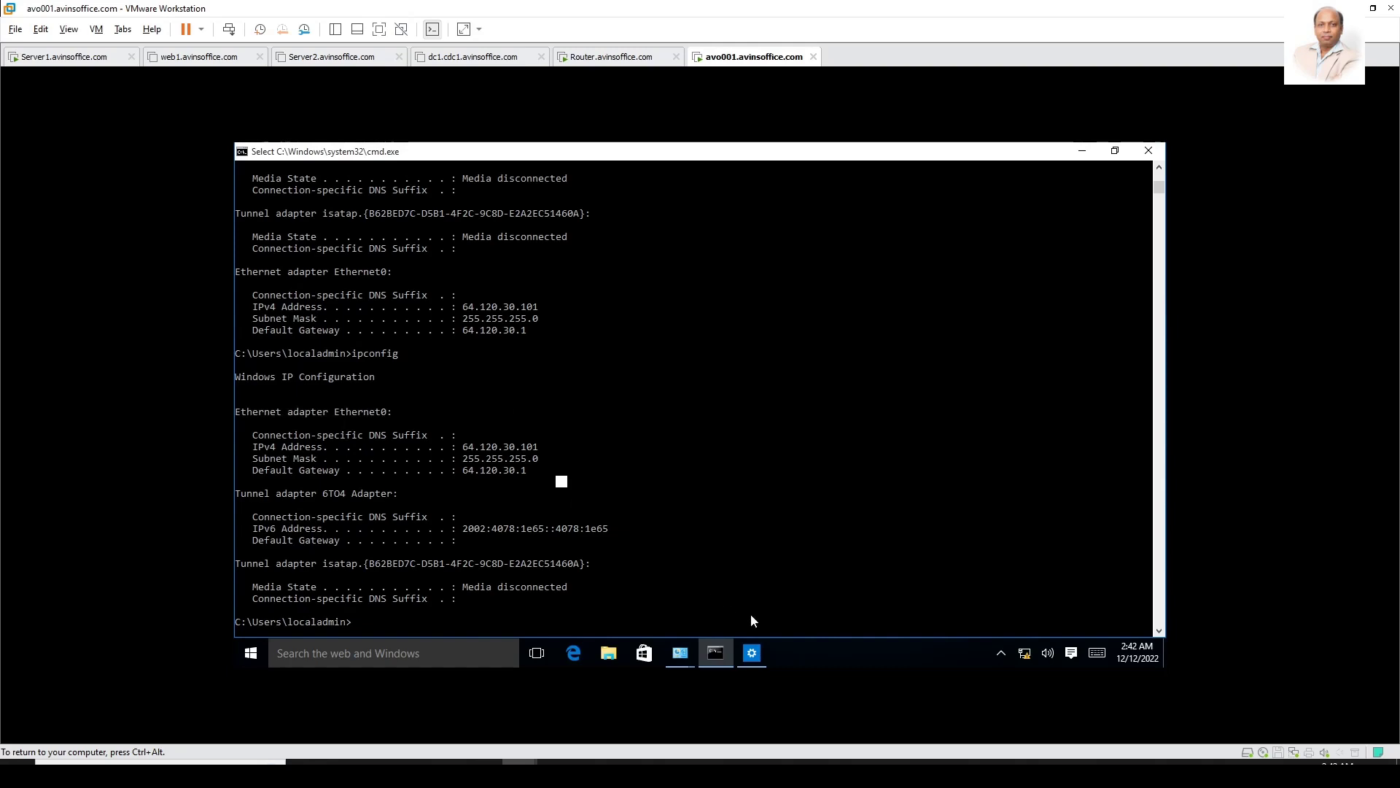
# - Reconnect the VPN Connection on the client and check the VPN adapter's IPv4 address with ipconfig
pyautogui.click(753, 661)
pyautogui.click(582, 365)
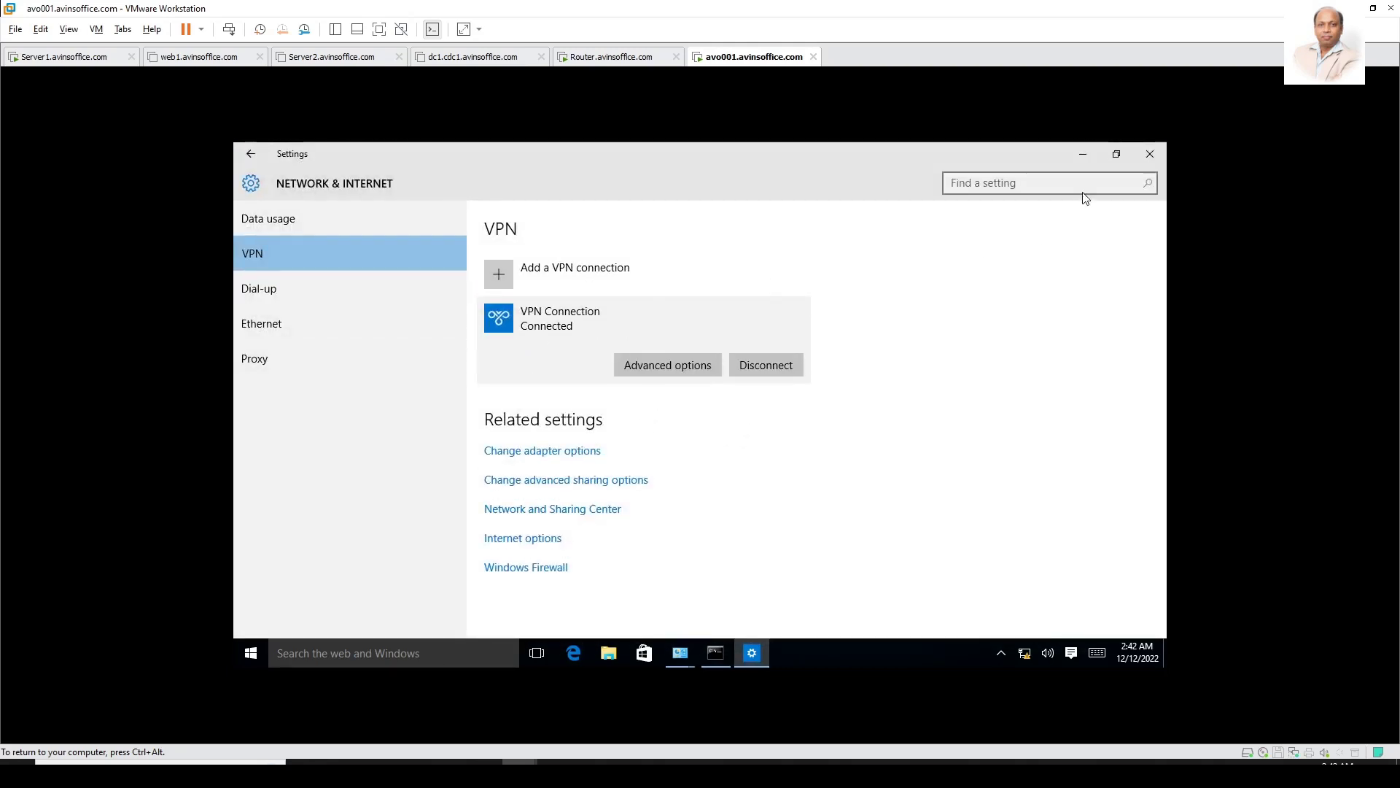
pyautogui.click(1084, 156)
pyautogui.press('Up')
pyautogui.press('Return')
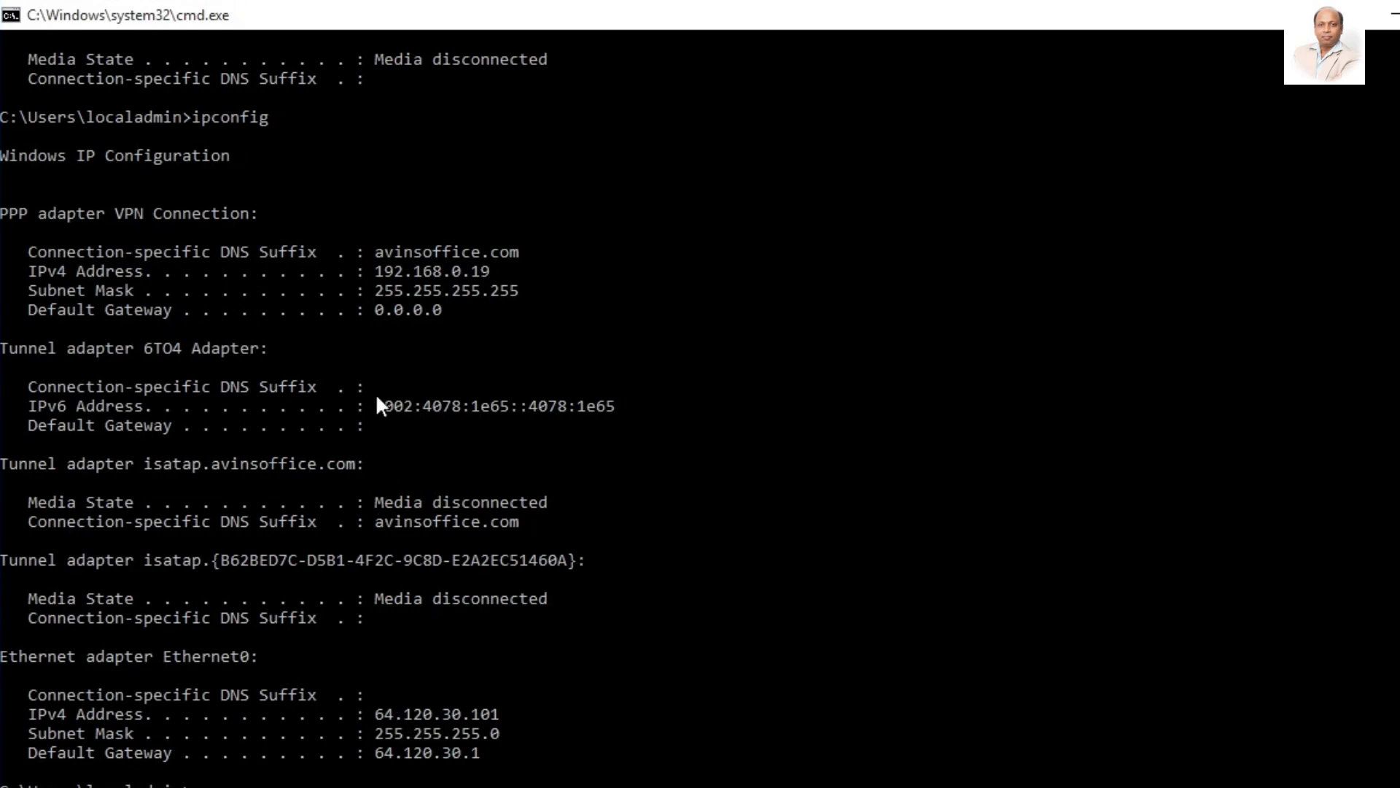
pyautogui.moveTo(377, 271); pyautogui.dragTo(479, 269)
pyautogui.click(485, 271)
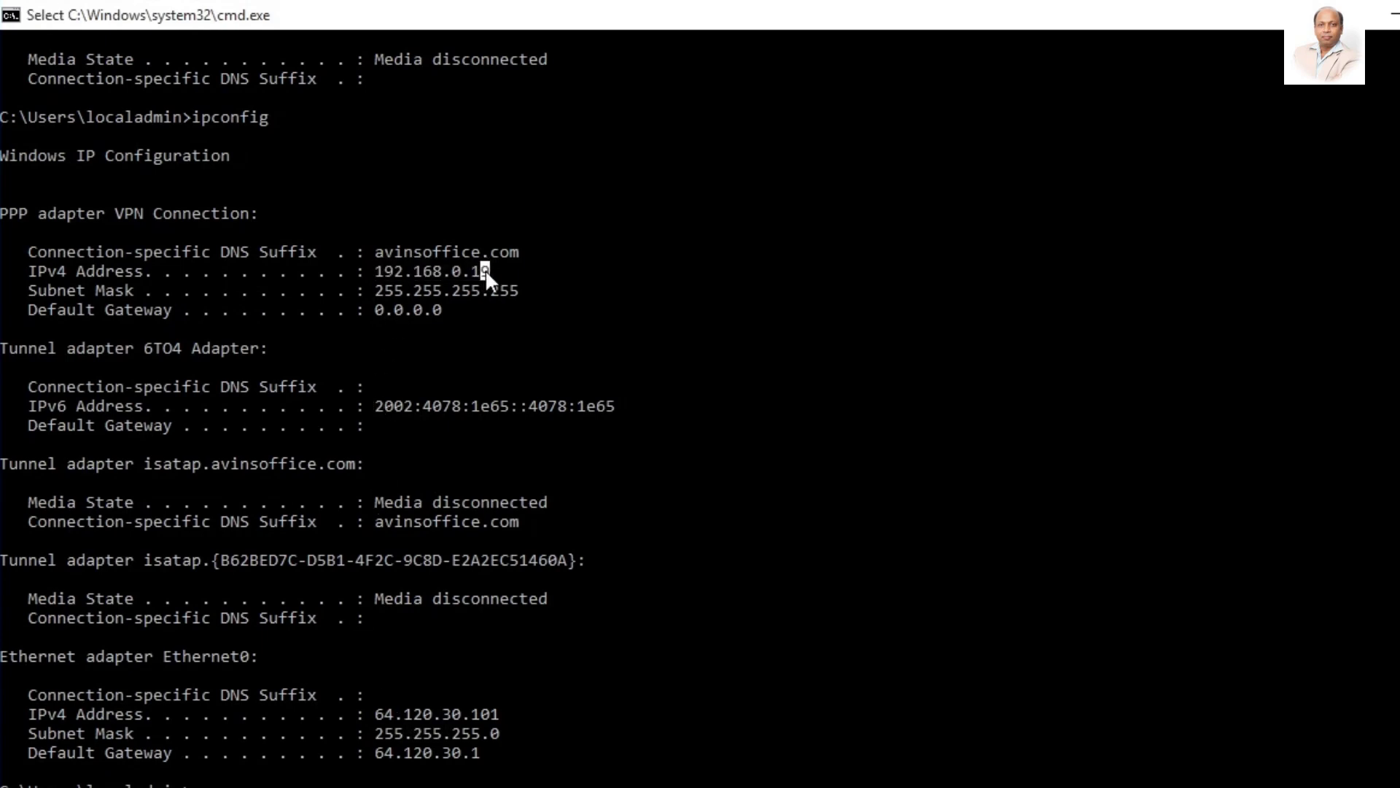
pyautogui.click(485, 386)
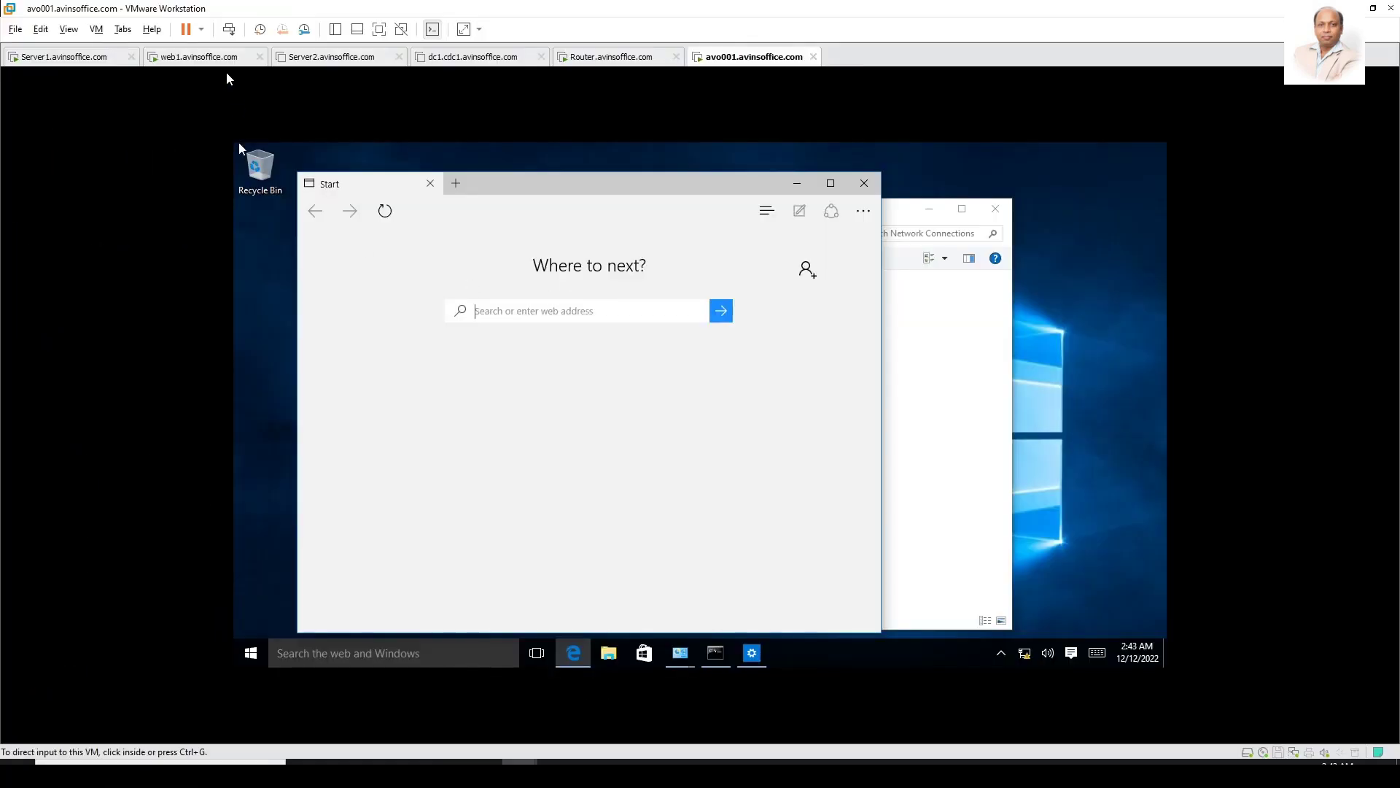
# - Check that the web1 machine is running, then return to the avo001 client and browse to aws.avinsoffice.com in Edge
pyautogui.click(219, 64)
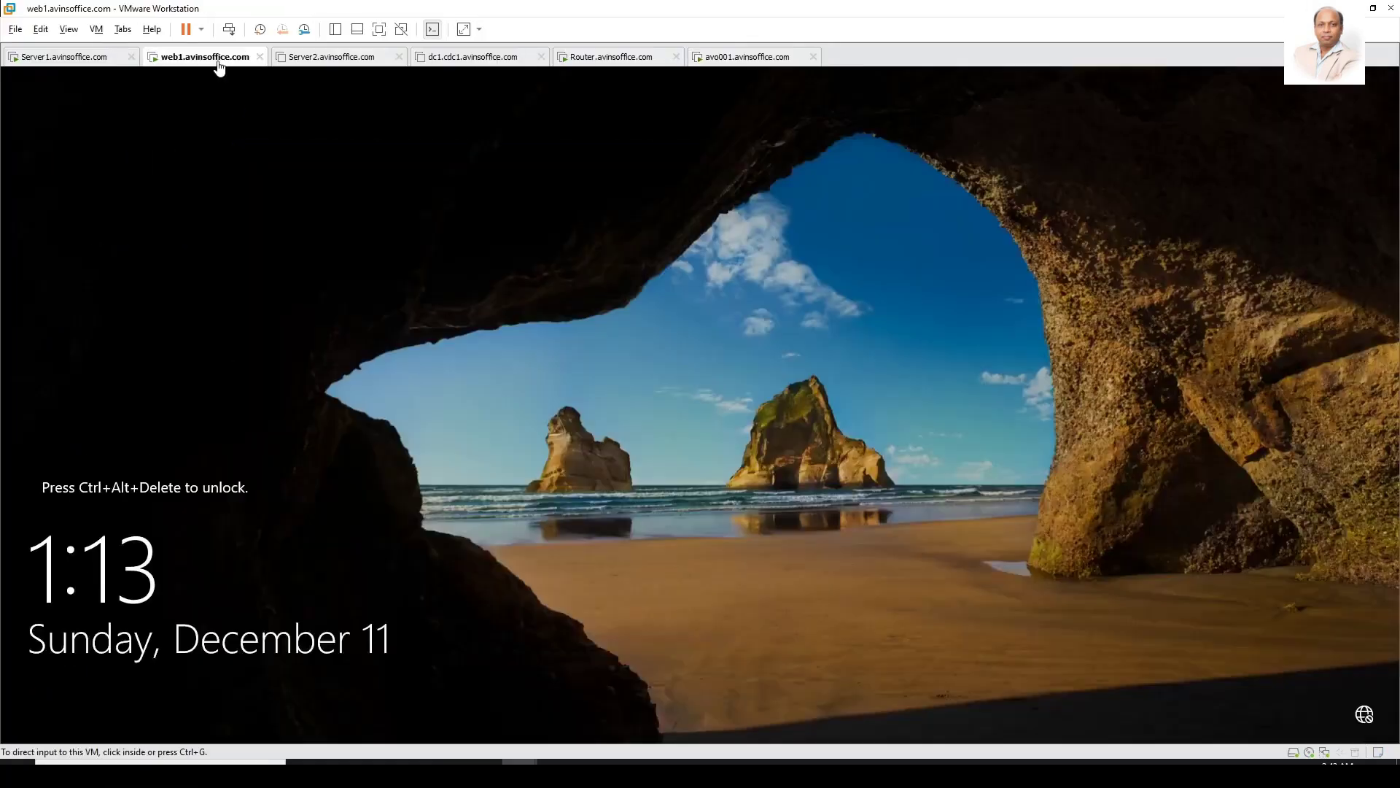
pyautogui.click(748, 61)
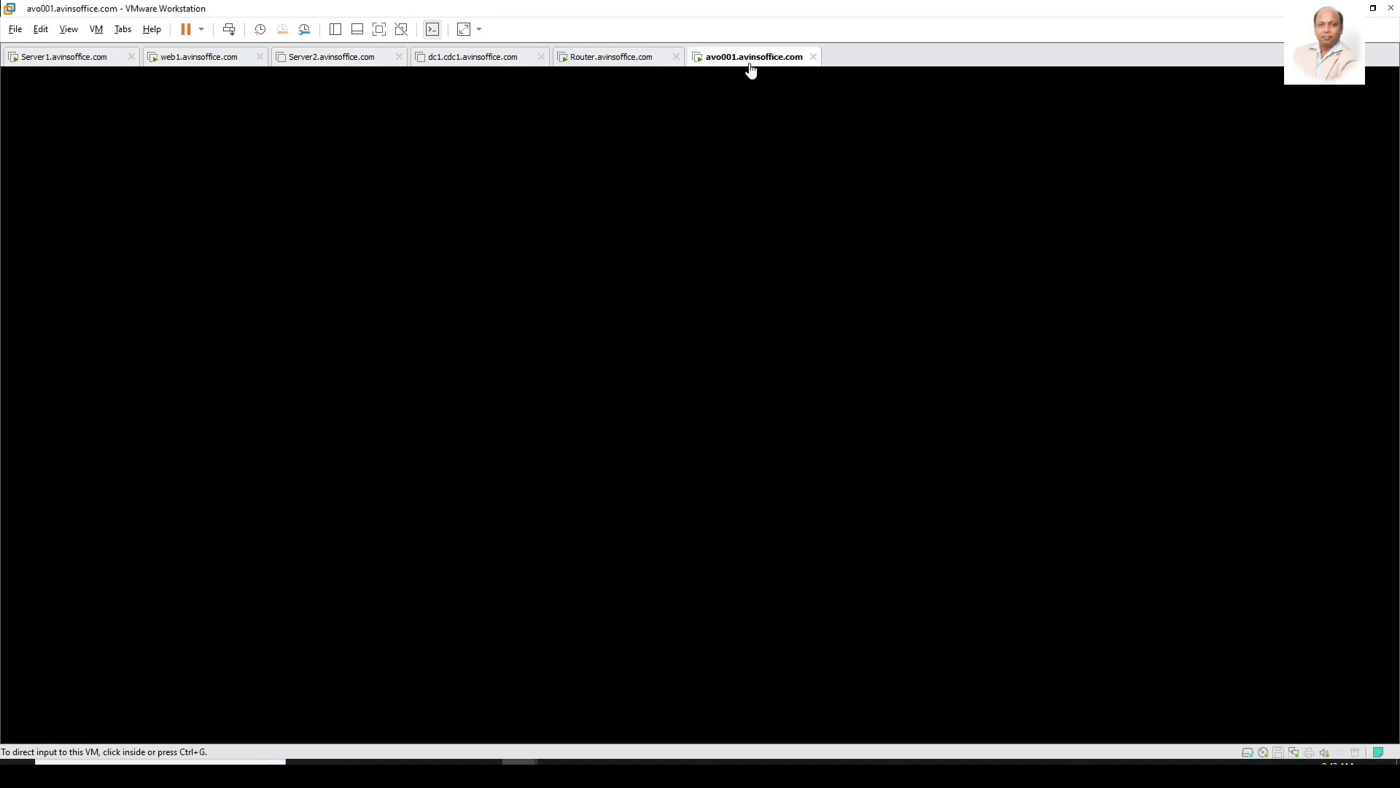
pyautogui.write('aws.avinsoffice.c')
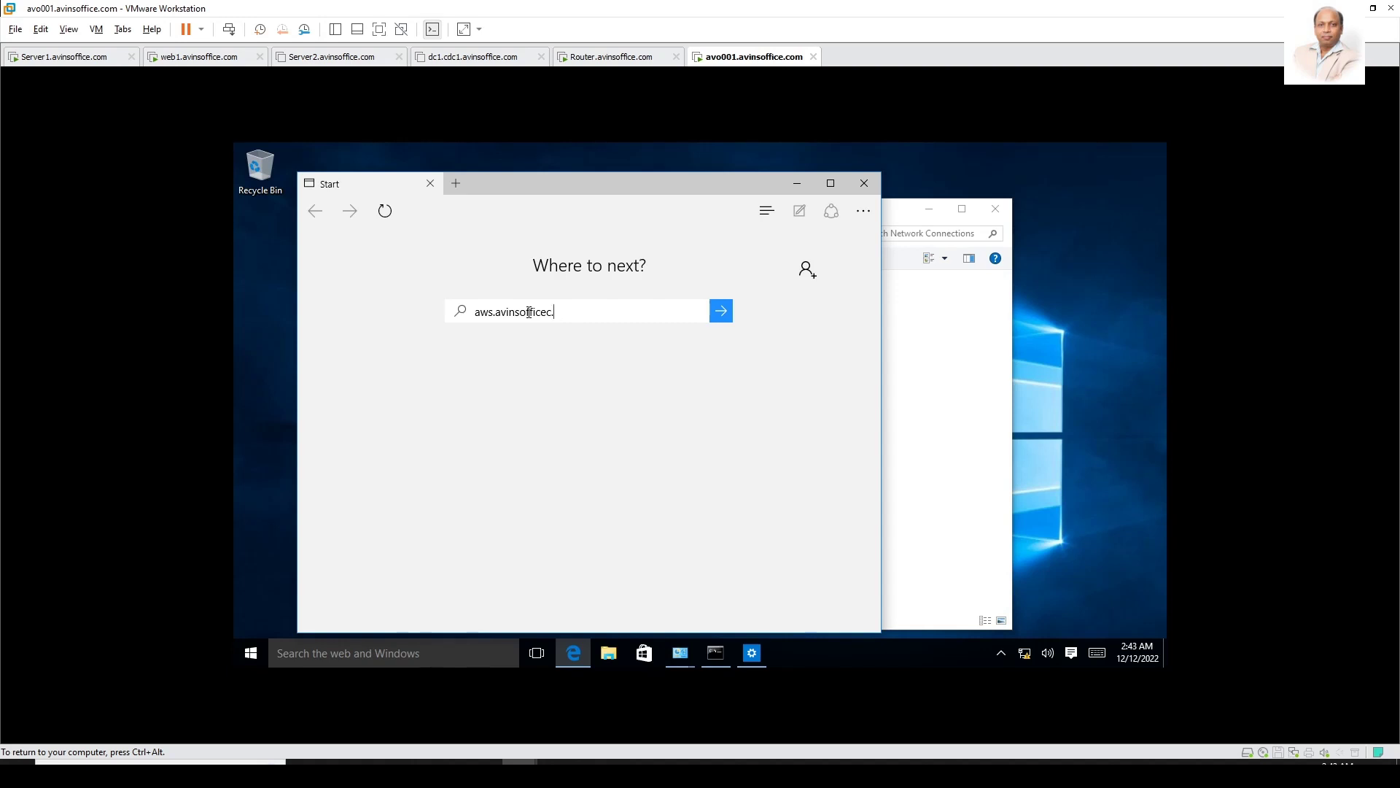
pyautogui.write('om')
pyautogui.press('Return')
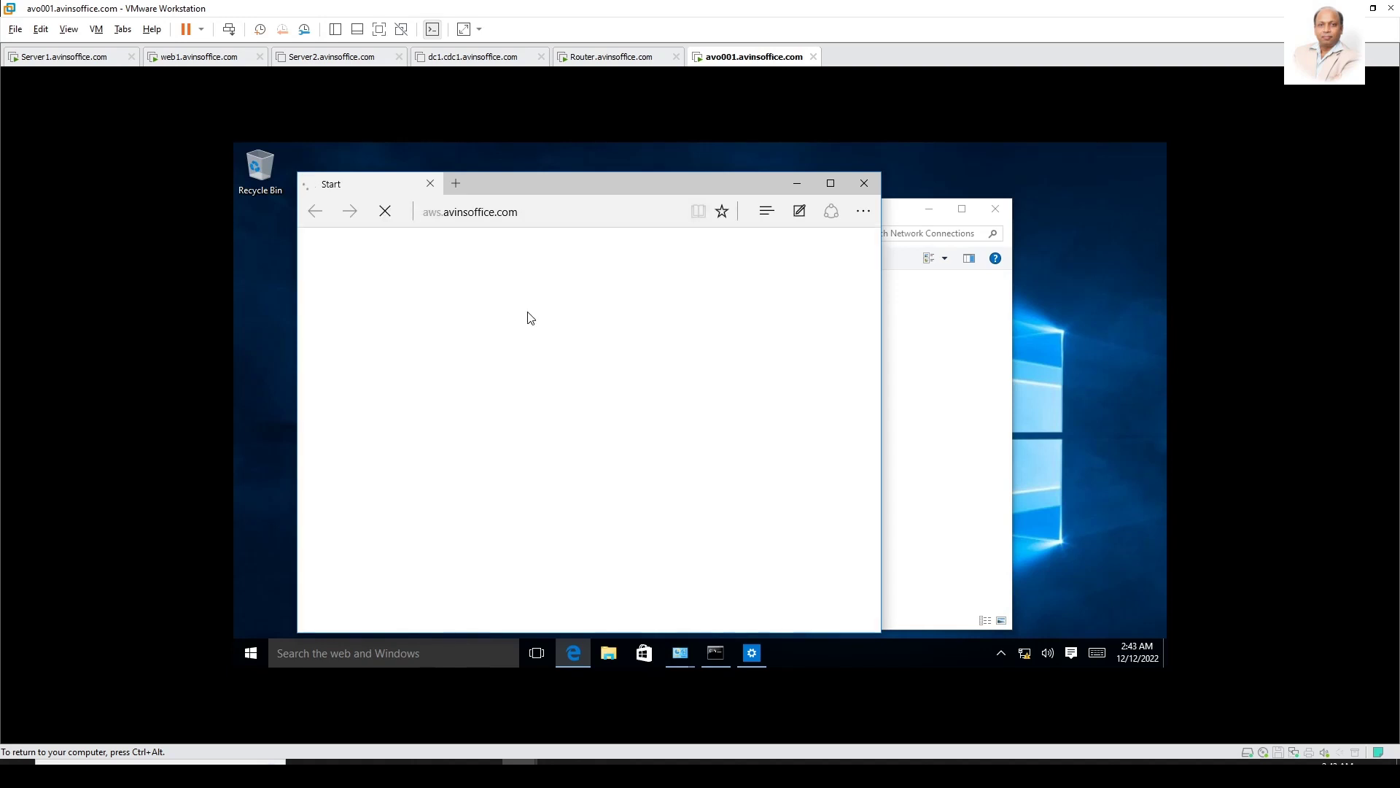
# - Load gc.avinsoffice.com in a new Edge browser tab on the client
pyautogui.click(458, 181)
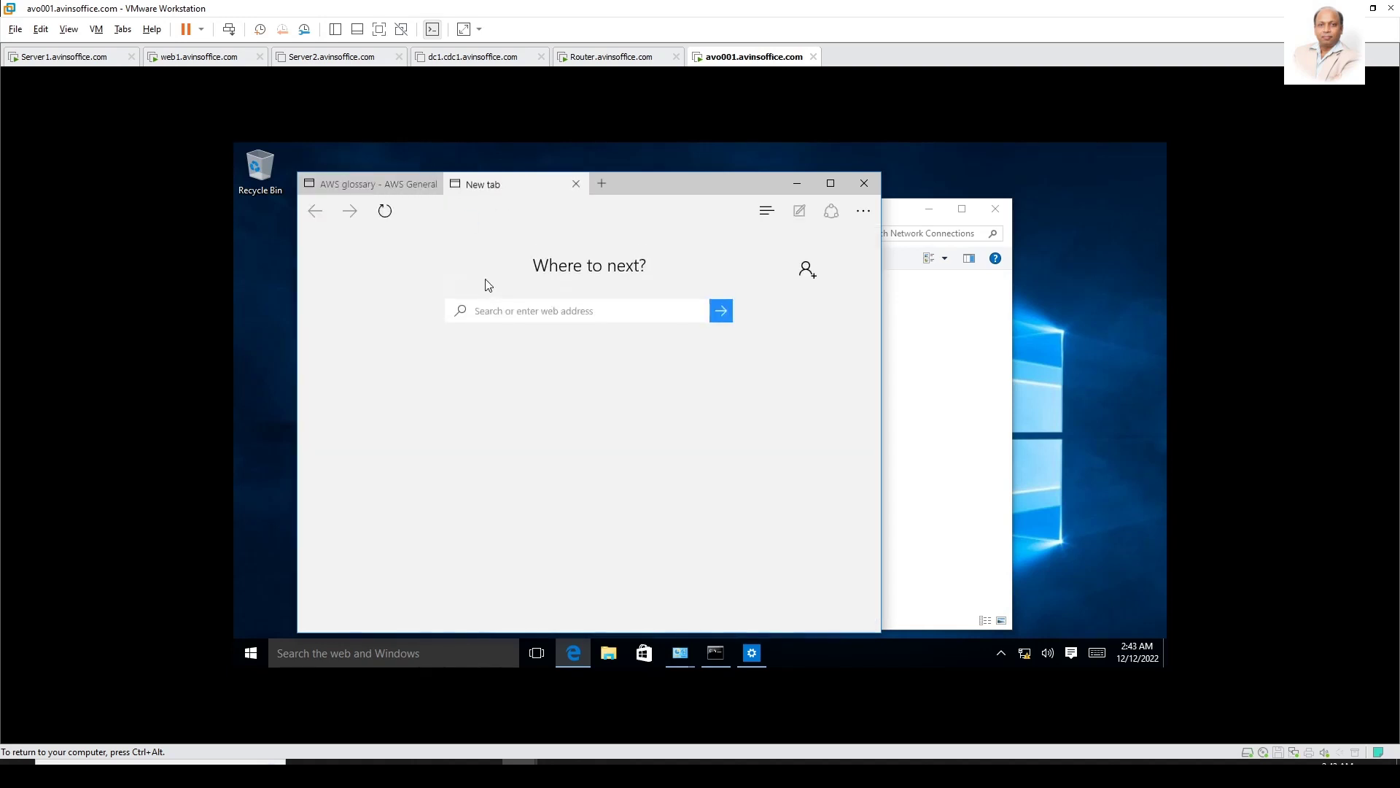
pyautogui.write('gc.avinsoffice.com')
pyautogui.press('Return')
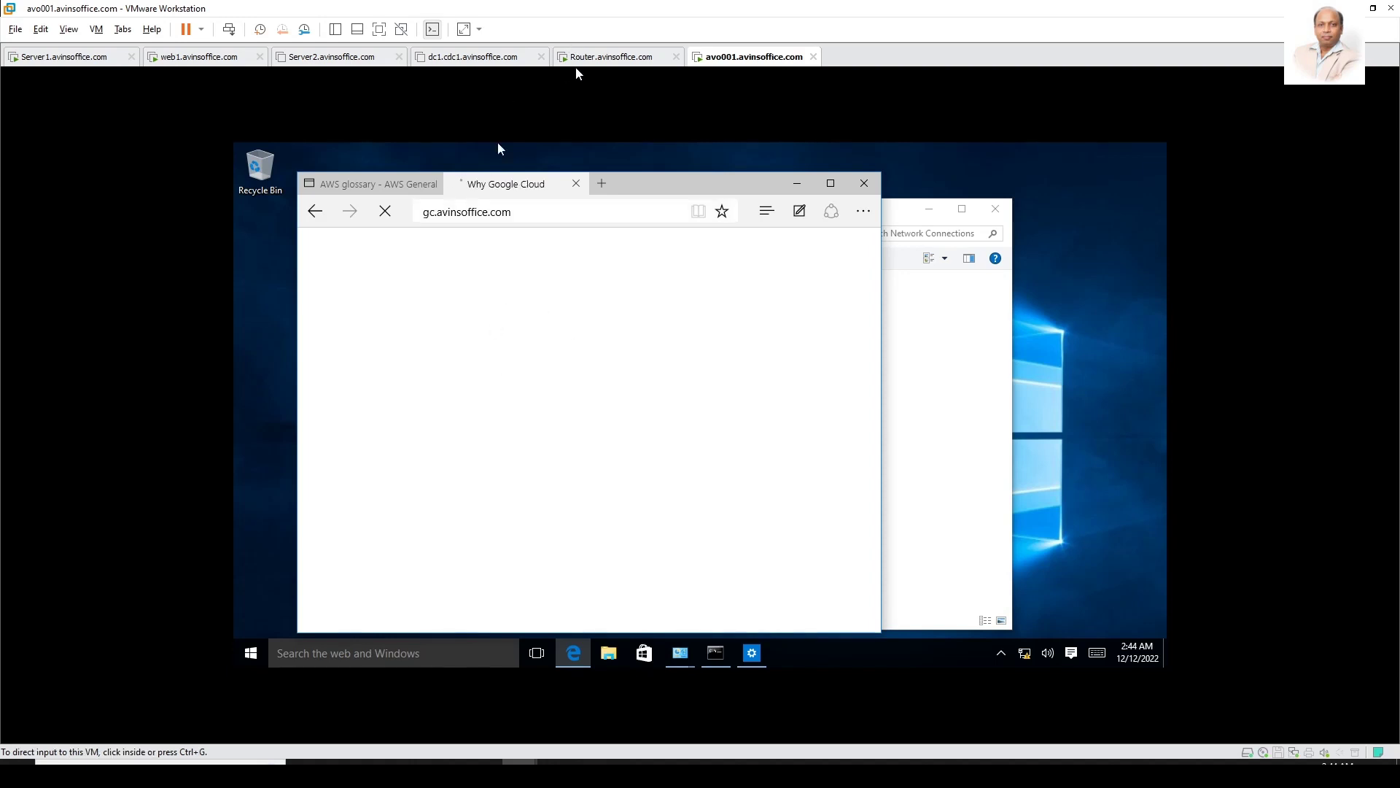
pyautogui.click(638, 306)
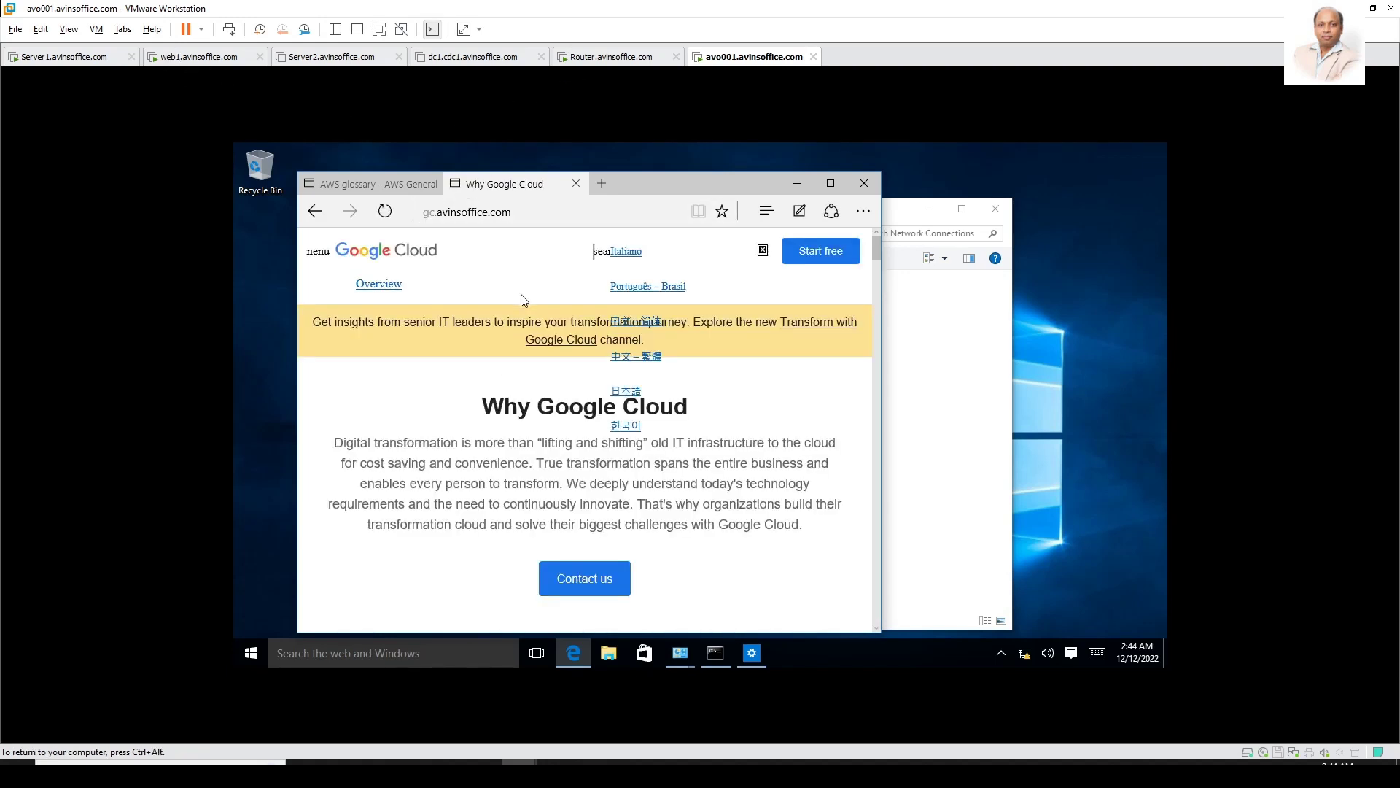
# - Ping aws.avinsoffice.com and gc.avinsoffice.com from the client's Command Prompt
pyautogui.hotkey('alt', 'Tab')
pyautogui.write('ping ')
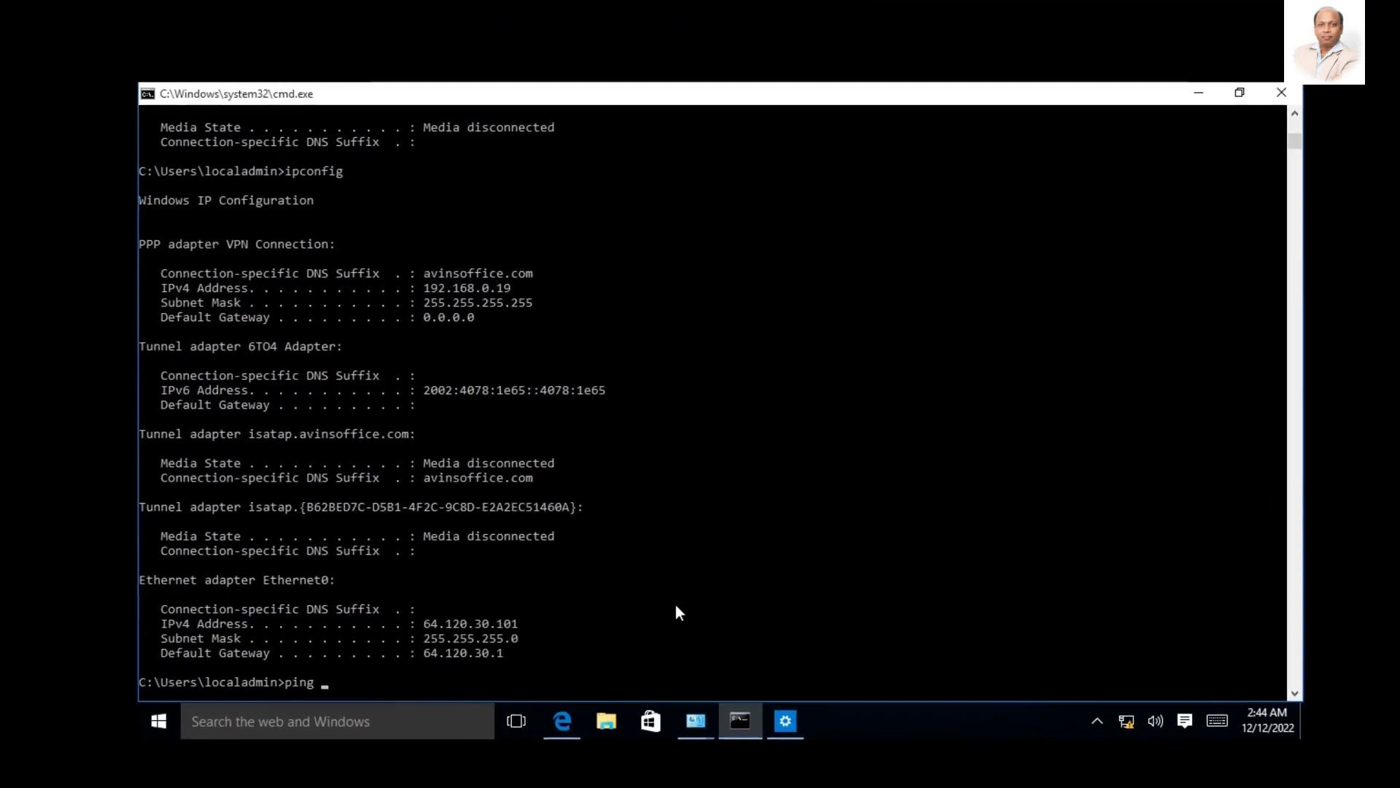
pyautogui.write('aws')
pyautogui.write('.avinsoffice.com')
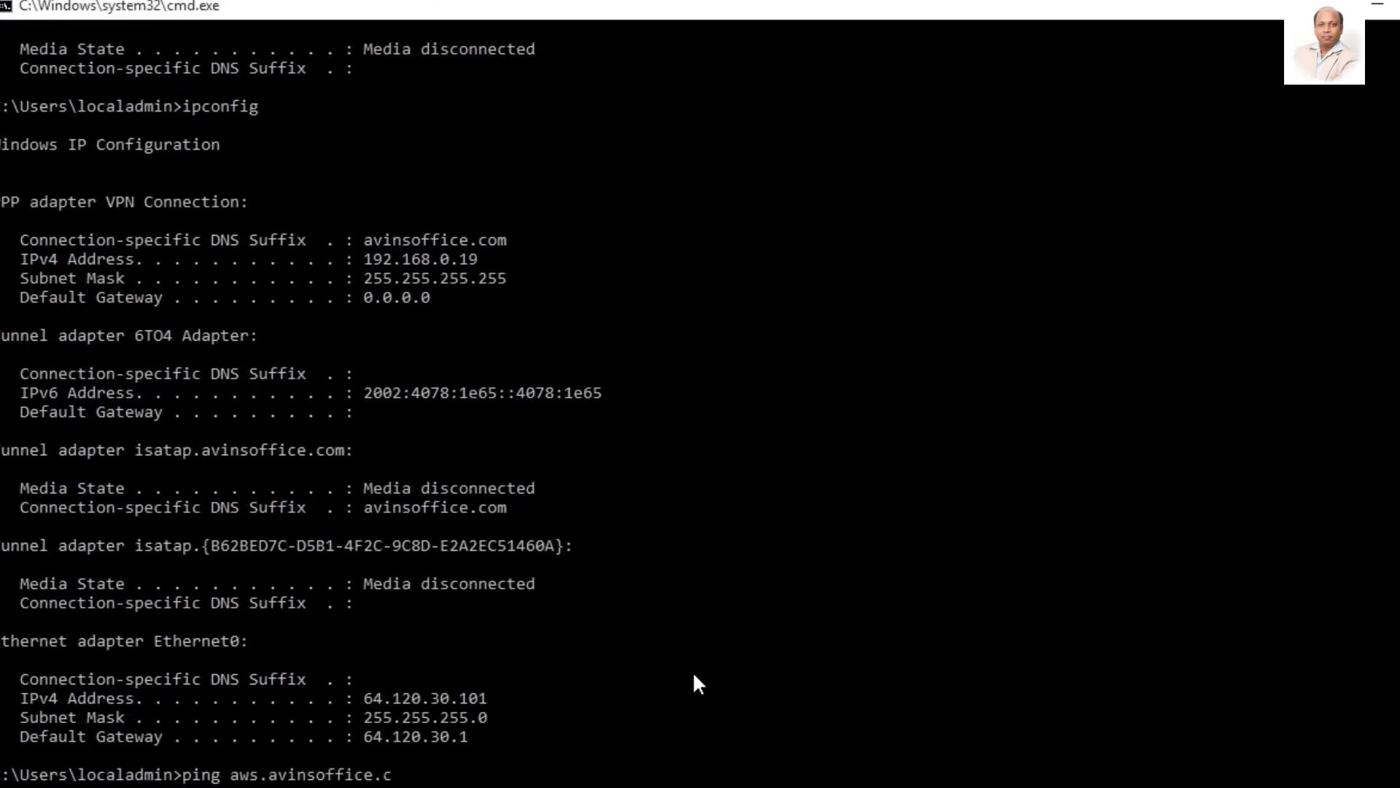
pyautogui.press('Return')
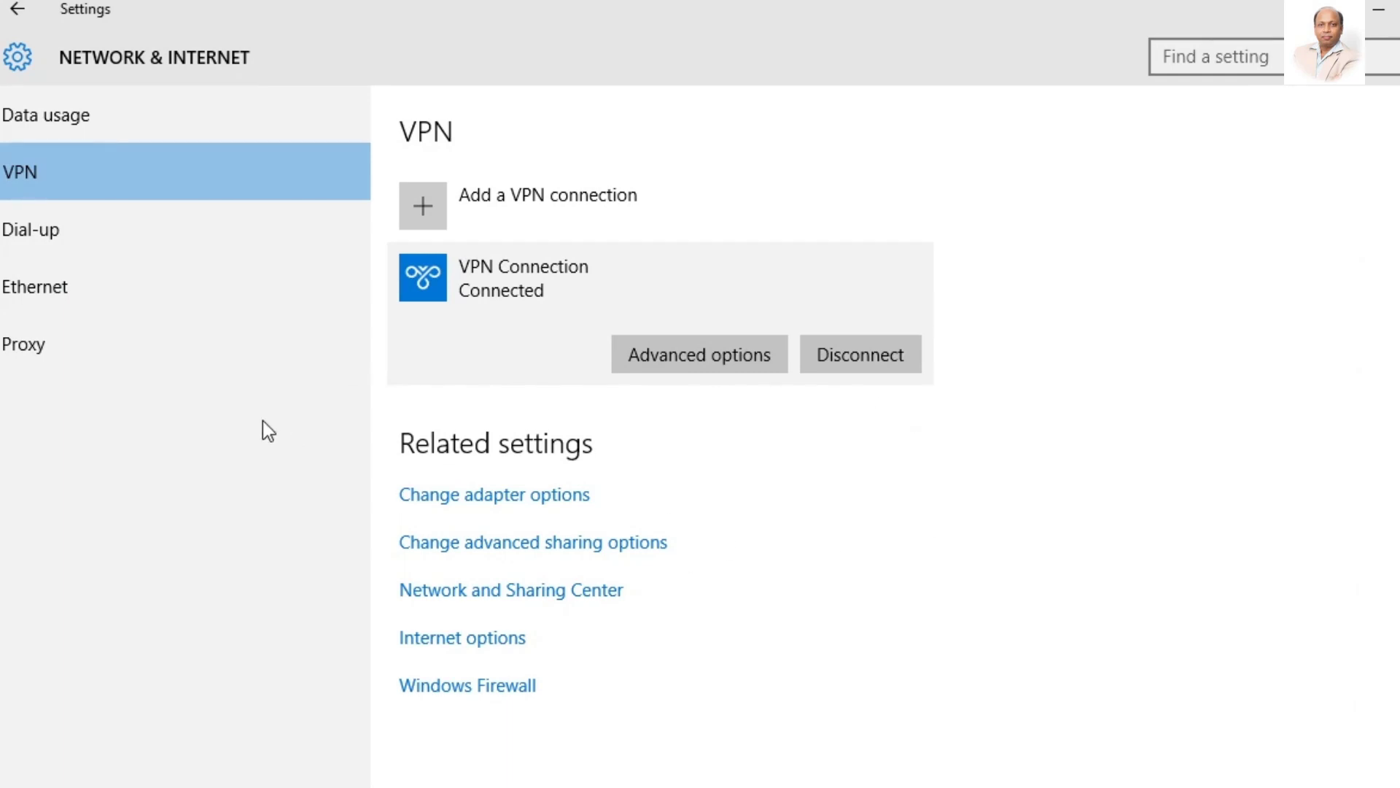
# - Disconnect the client's VPN Connection and repeat the pings to gc.avinsoffice.com and aws.avinsoffice.com
pyautogui.click(863, 358)
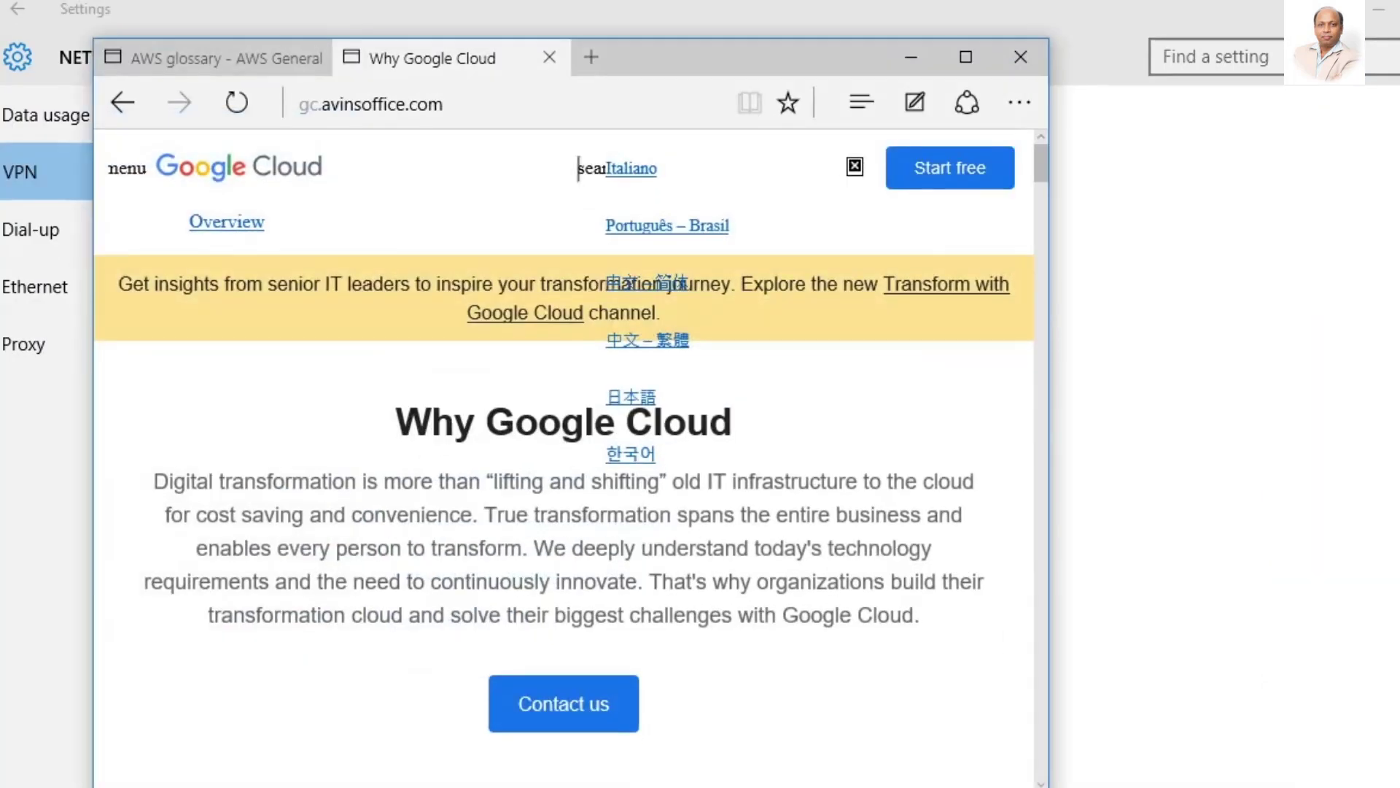
pyautogui.click(966, 56)
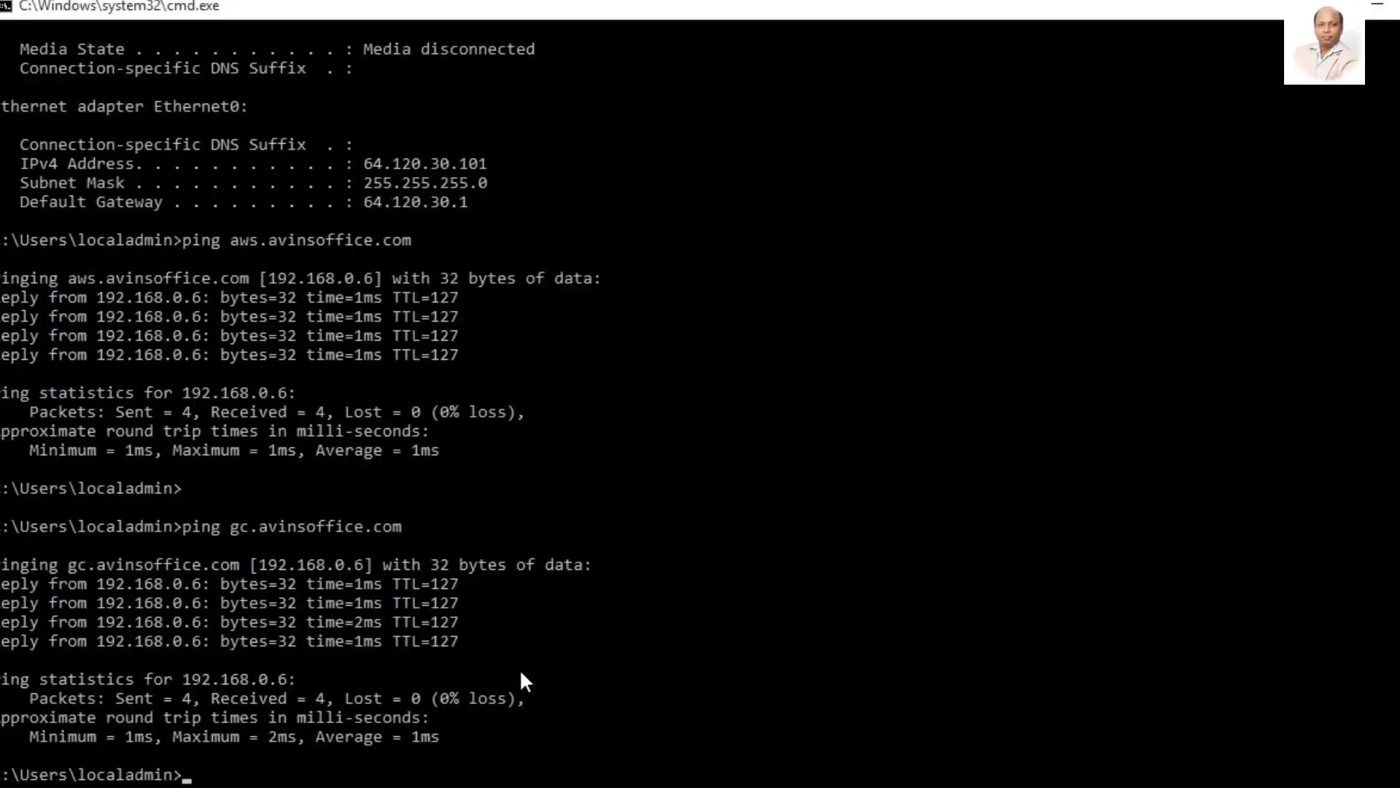
pyautogui.click(523, 680)
pyautogui.press('Up')
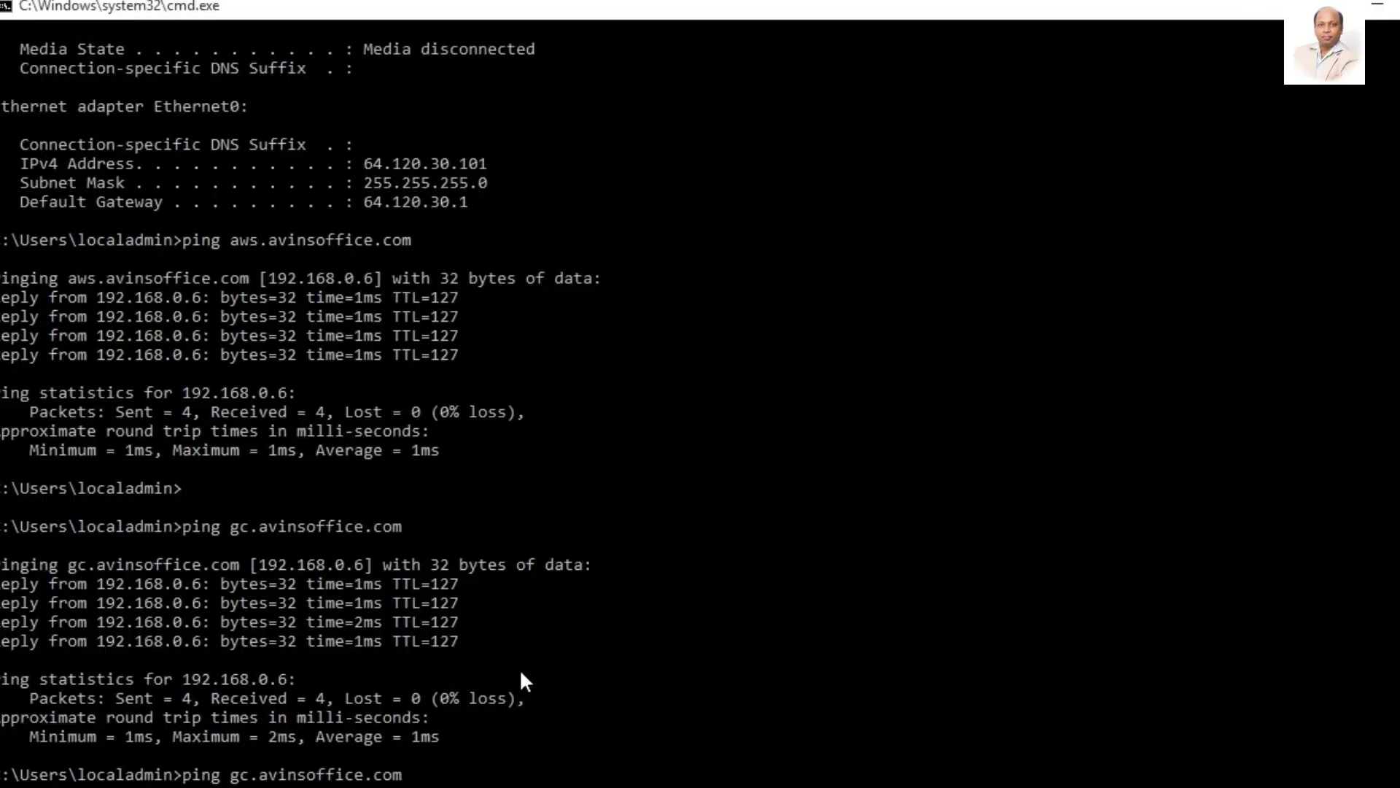
pyautogui.press('Return')
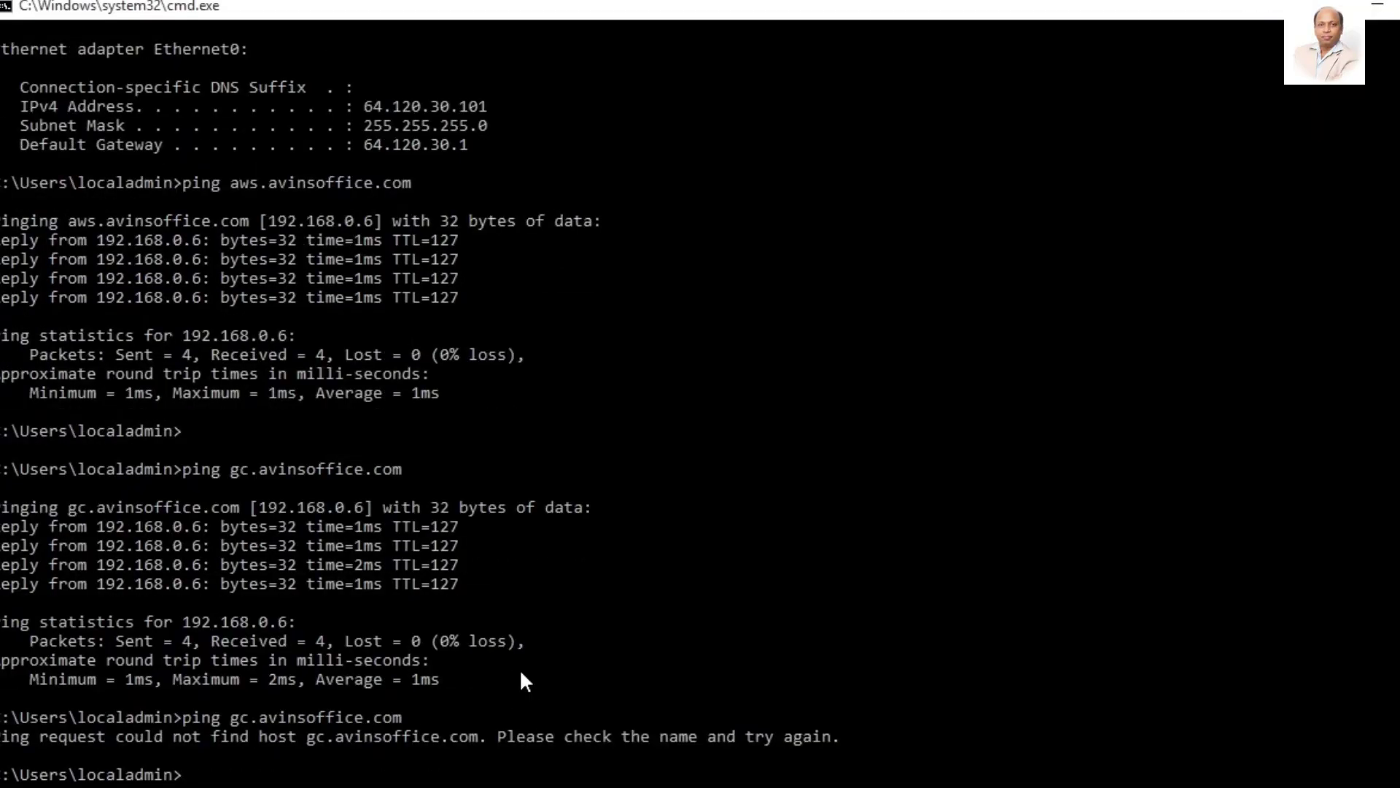
pyautogui.press('Up')
pyautogui.press('Up')
pyautogui.press('Return')
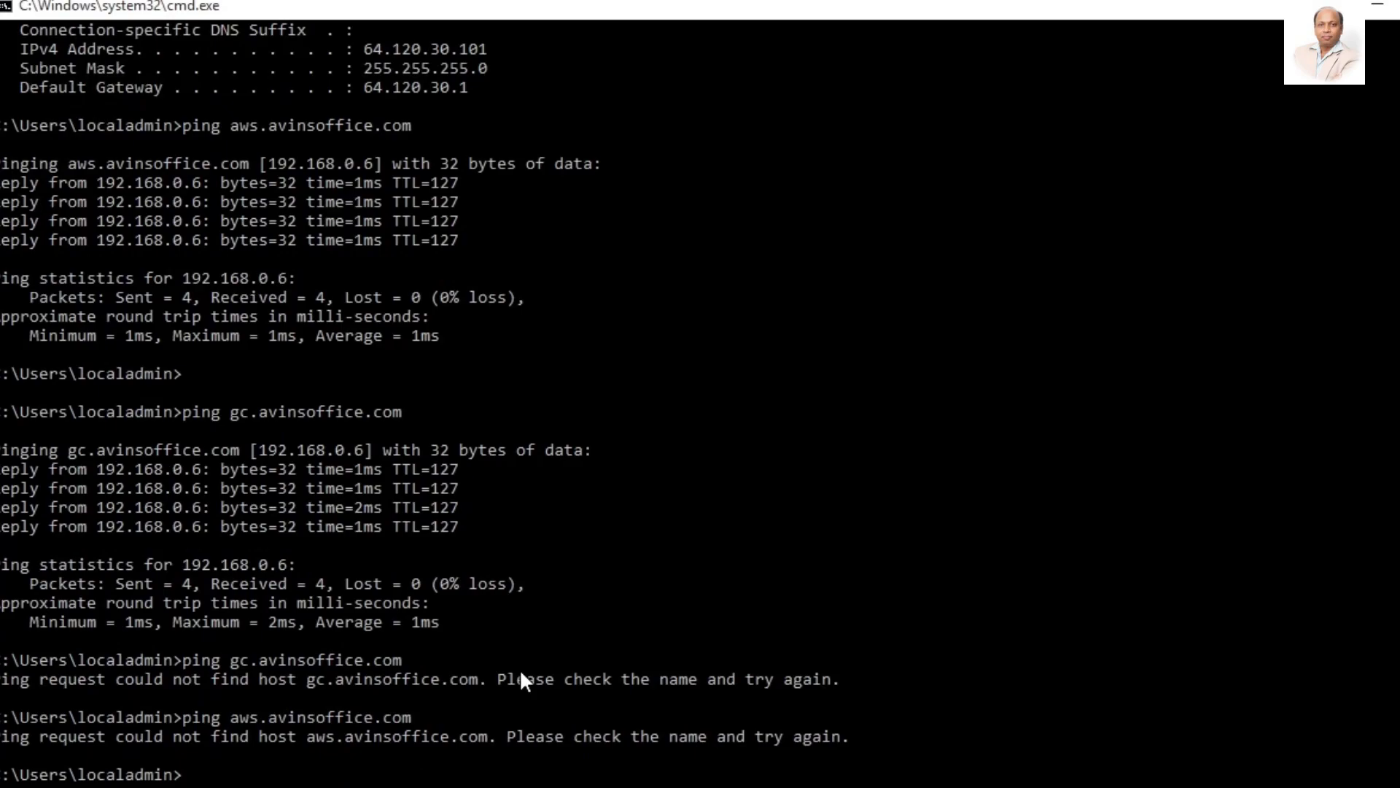